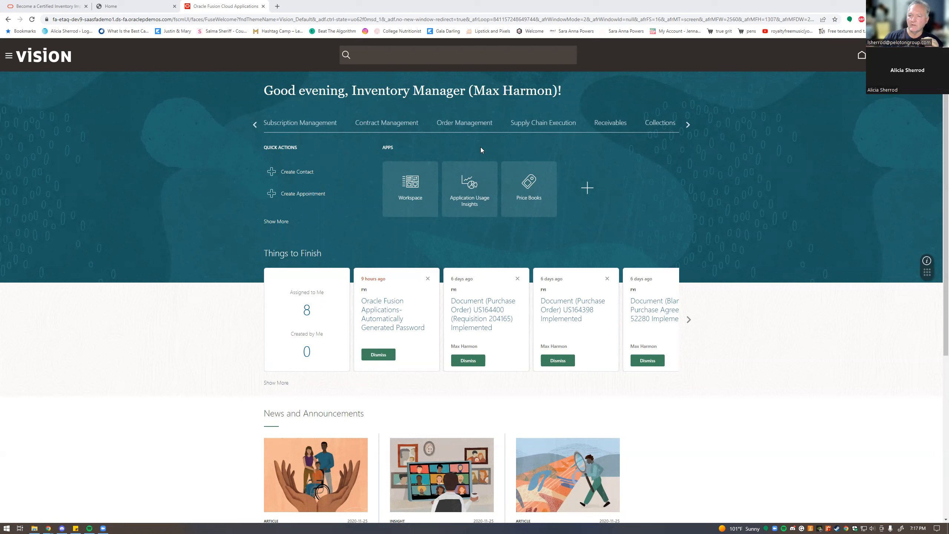
- Go from the home page to Setup and Maintenance through the Settings and Actions menu
left_click(929, 55)
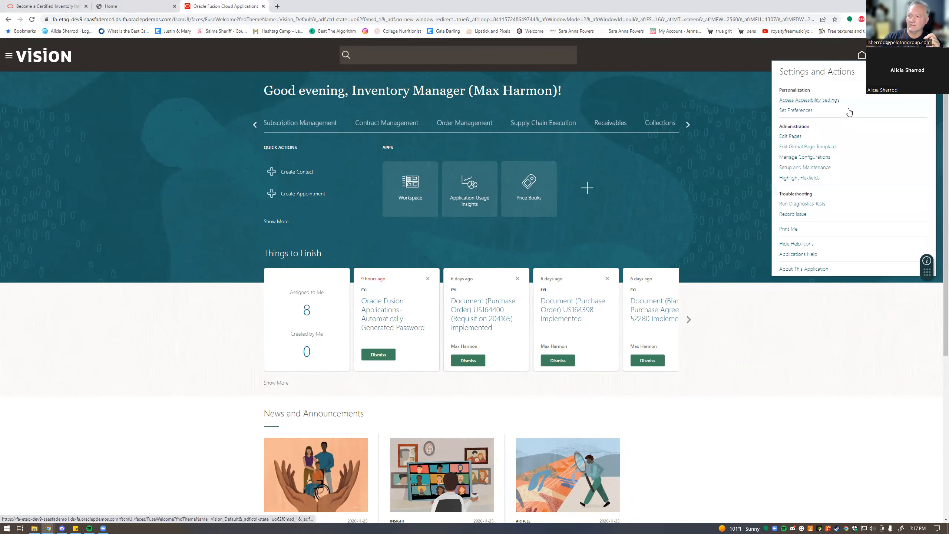
left_click(793, 169)
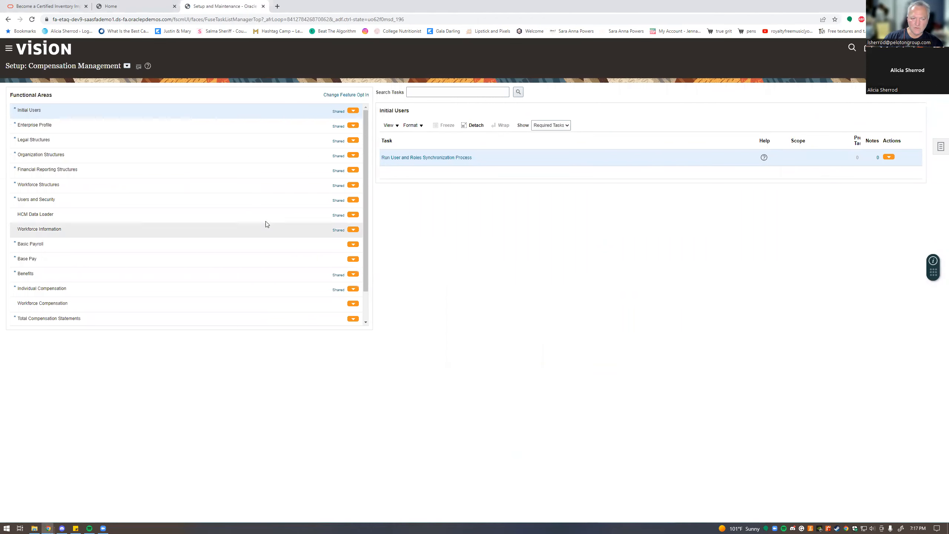
- Open Manage Job Roles under Users and Security and dismiss the data synchronization warning
left_click(47, 199)
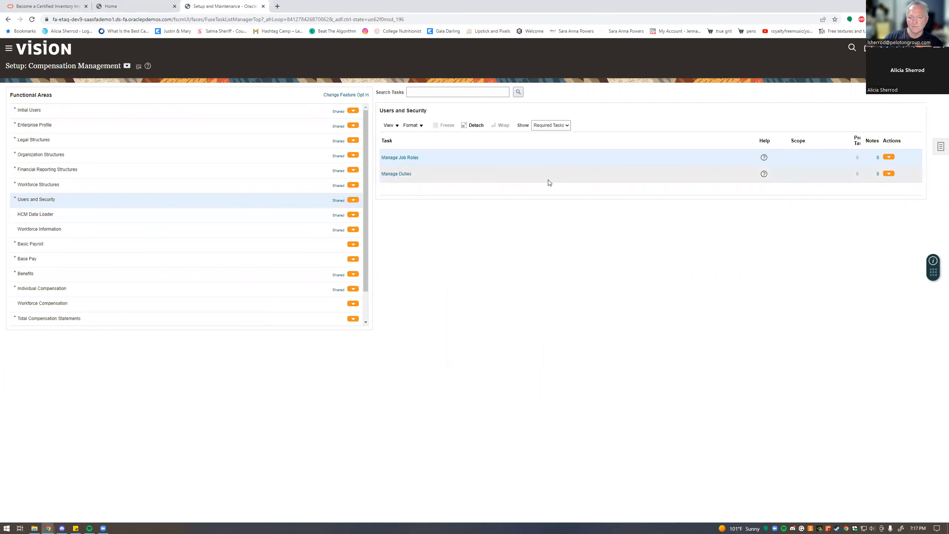
left_click(405, 160)
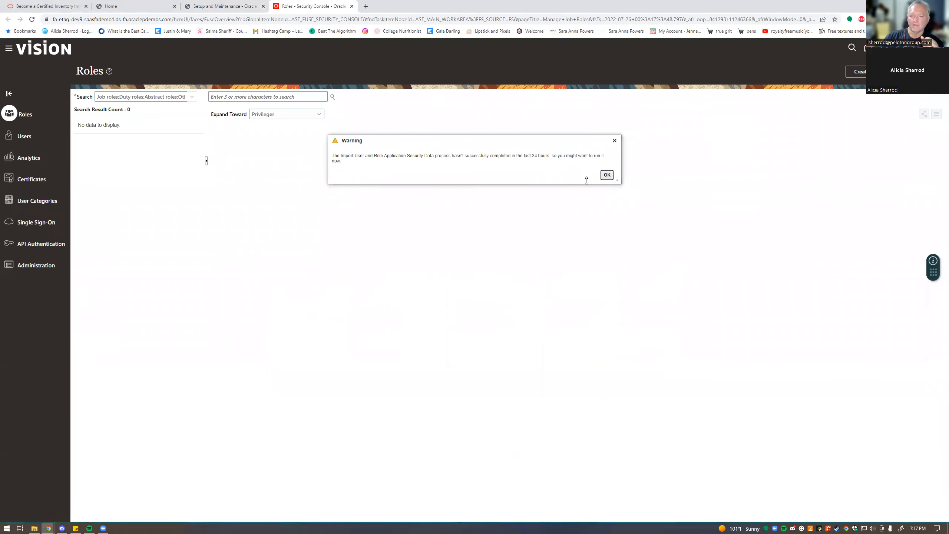
left_click(606, 175)
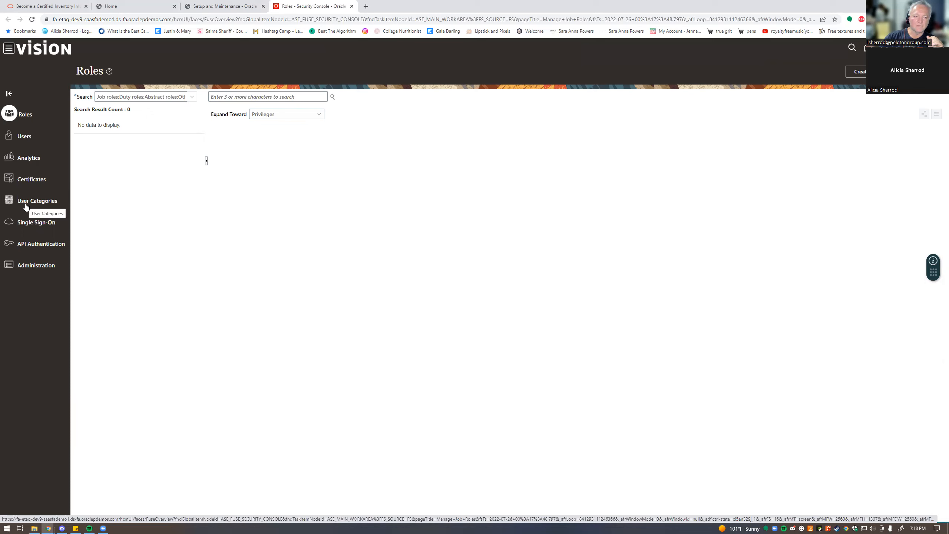
- In User Accounts, search by User Name for 'scm_' to list the matching account
left_click(24, 135)
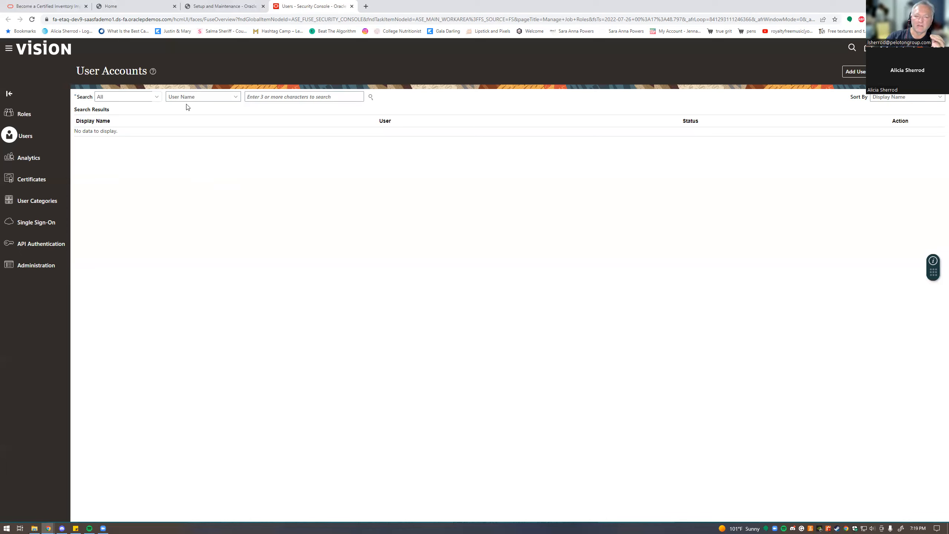
left_click(236, 98)
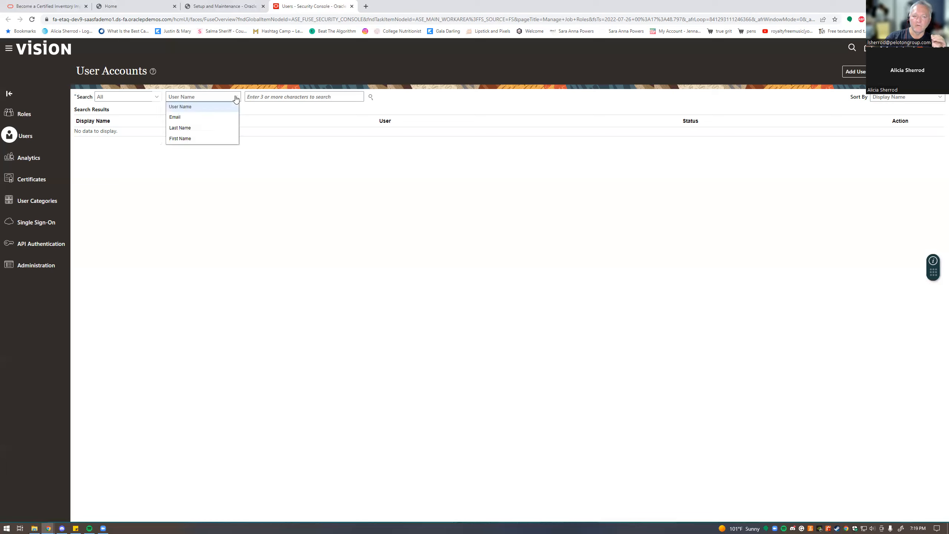
left_click(236, 97)
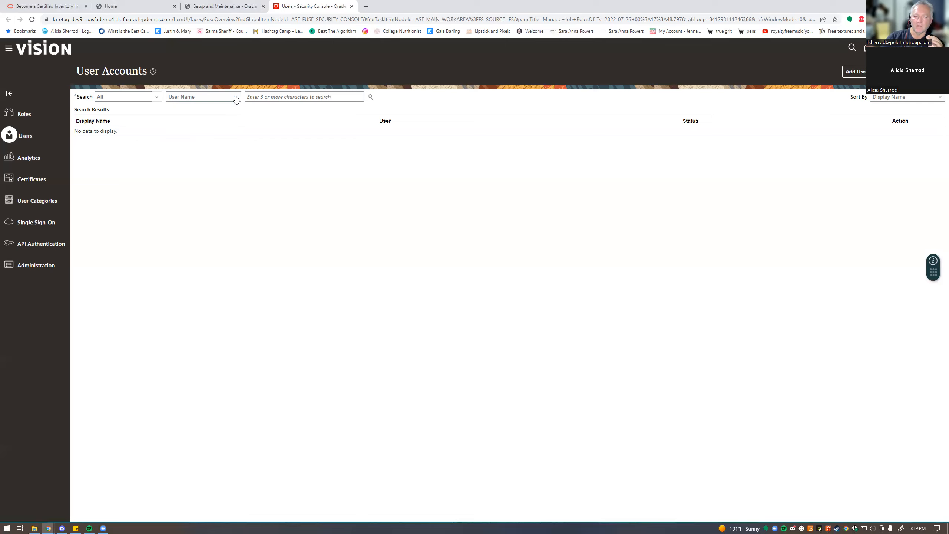
left_click(278, 95)
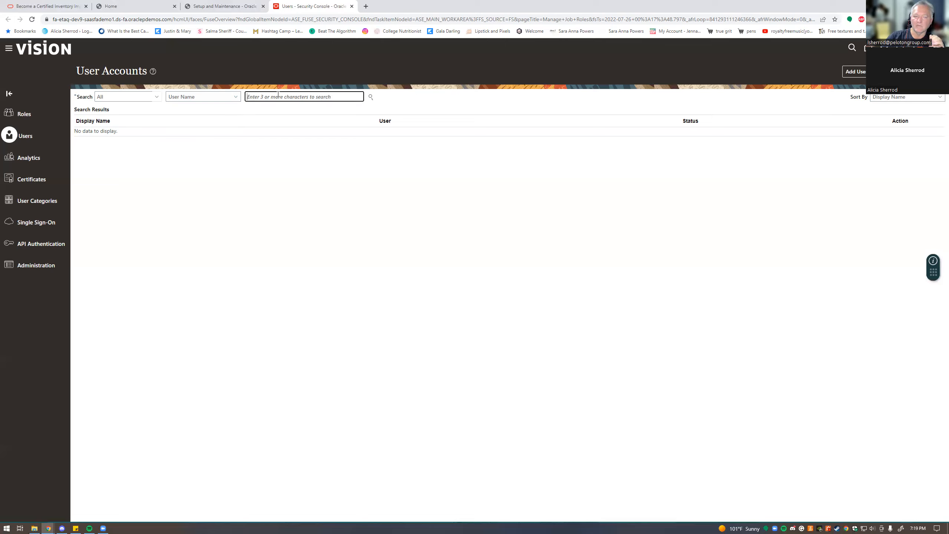
type("scm_i")
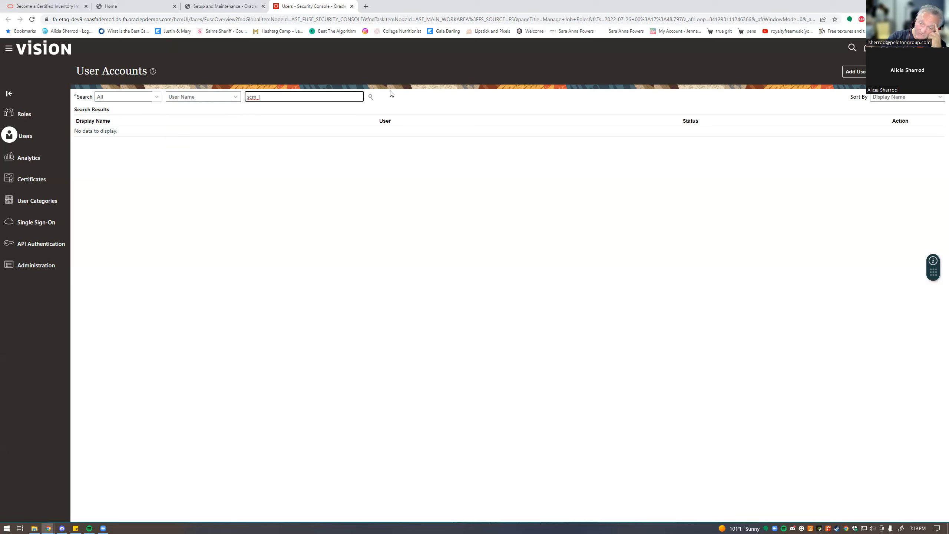
left_click(370, 97)
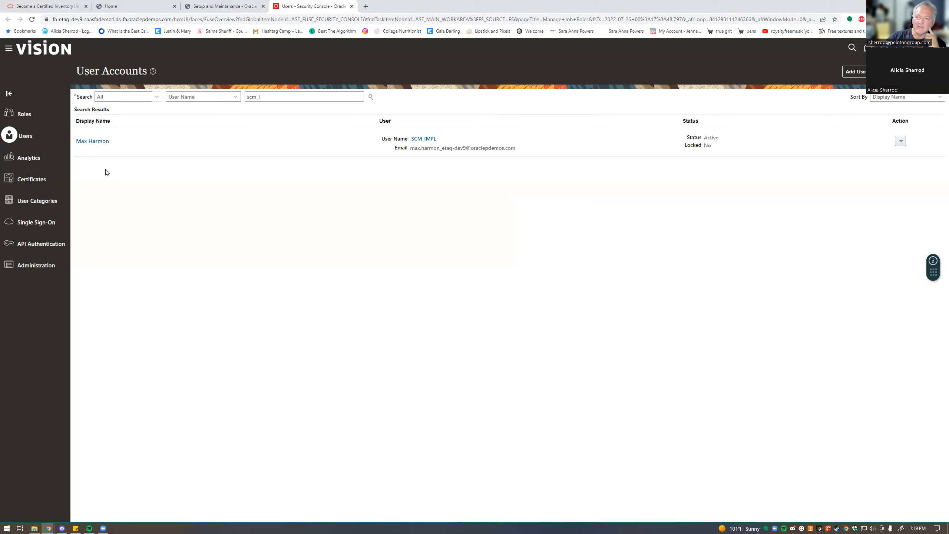
- Open the matched user's account details and scroll through its worker details and assigned roles
left_click(96, 143)
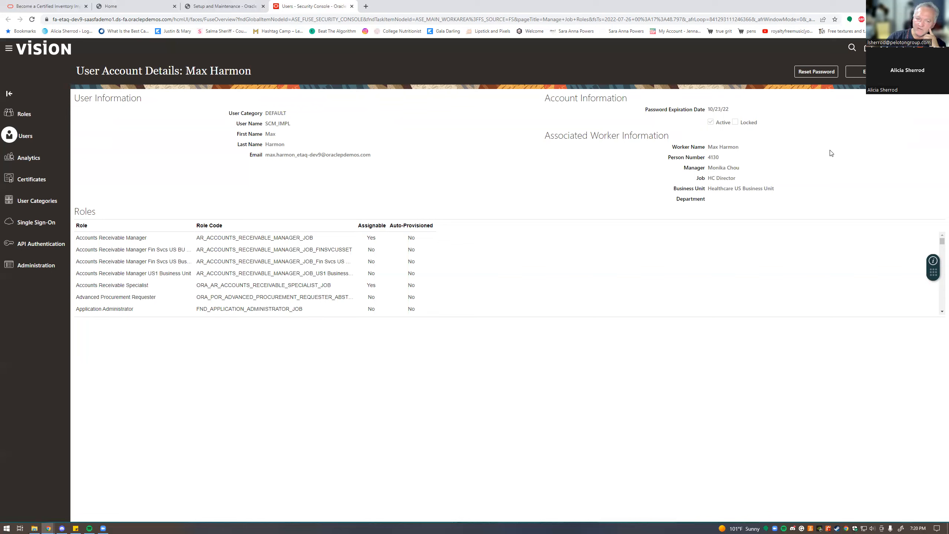
scroll(938, 251, "down", 1)
scroll(939, 250, "down", 10)
scroll(938, 251, "down", 8)
scroll(938, 251, "down", 5)
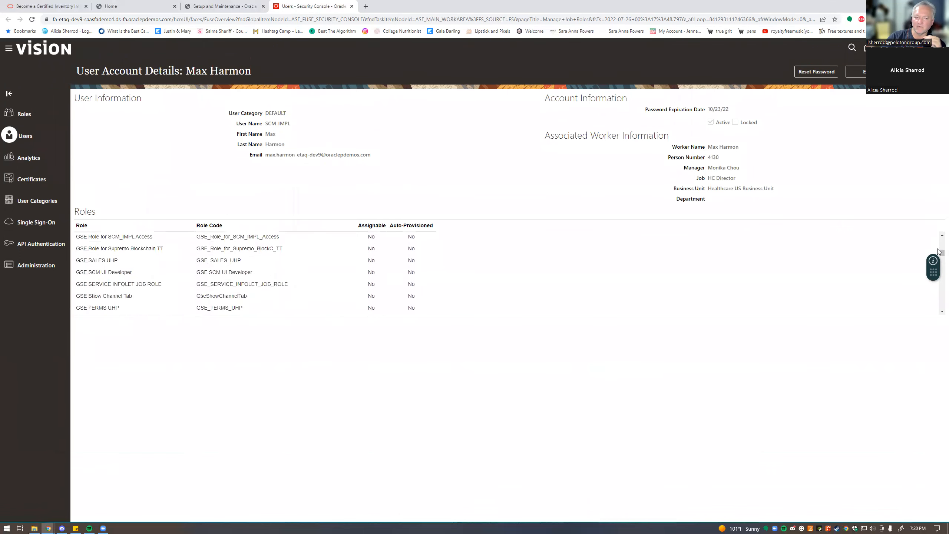
scroll(938, 251, "down", 2)
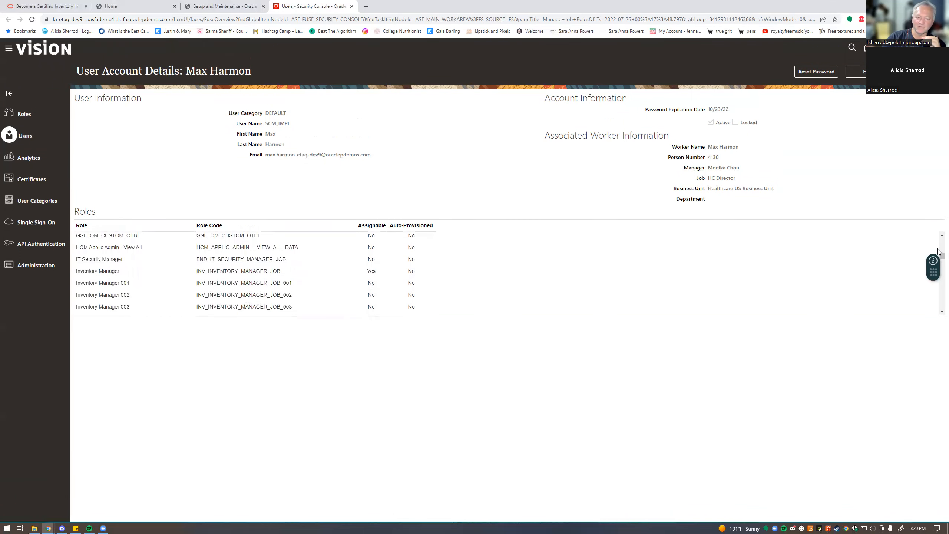
scroll(938, 251, "down", 5)
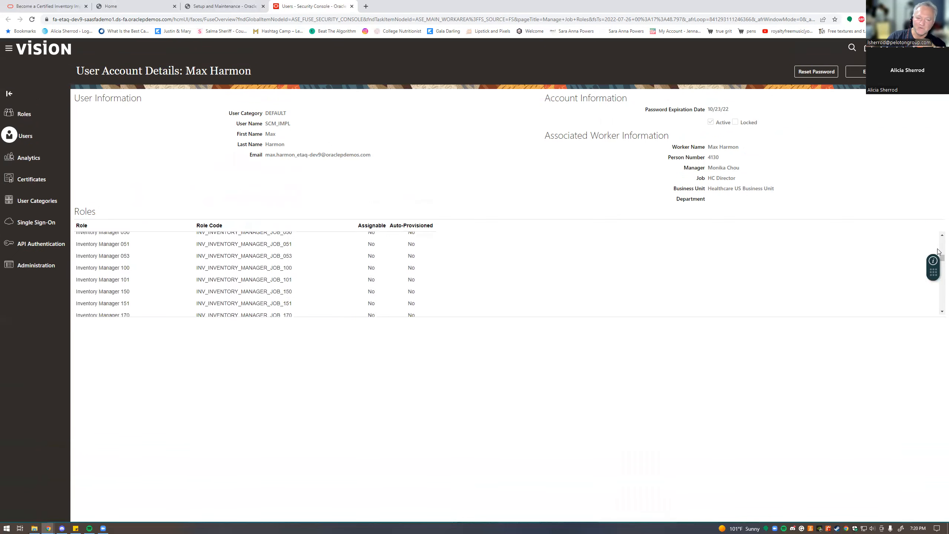
scroll(937, 252, "down", 10)
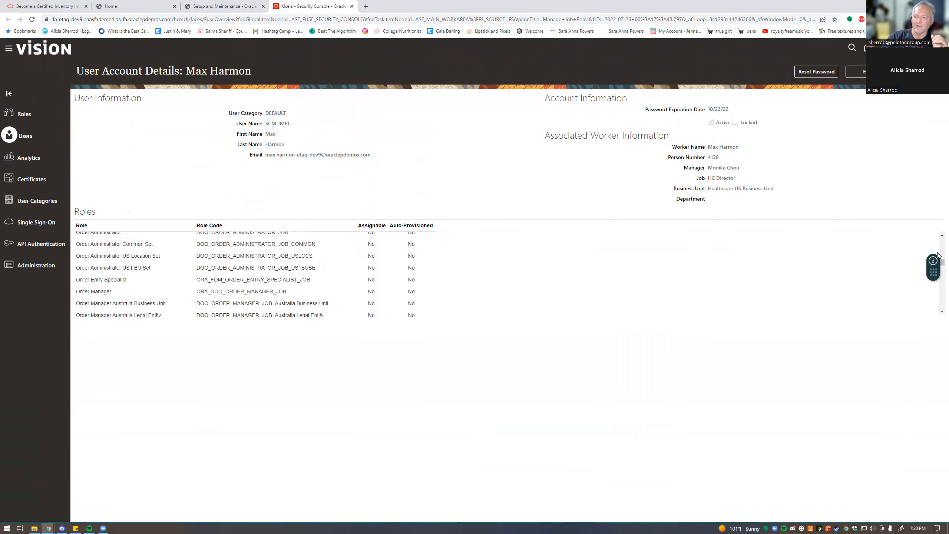
scroll(938, 255, "down", 8)
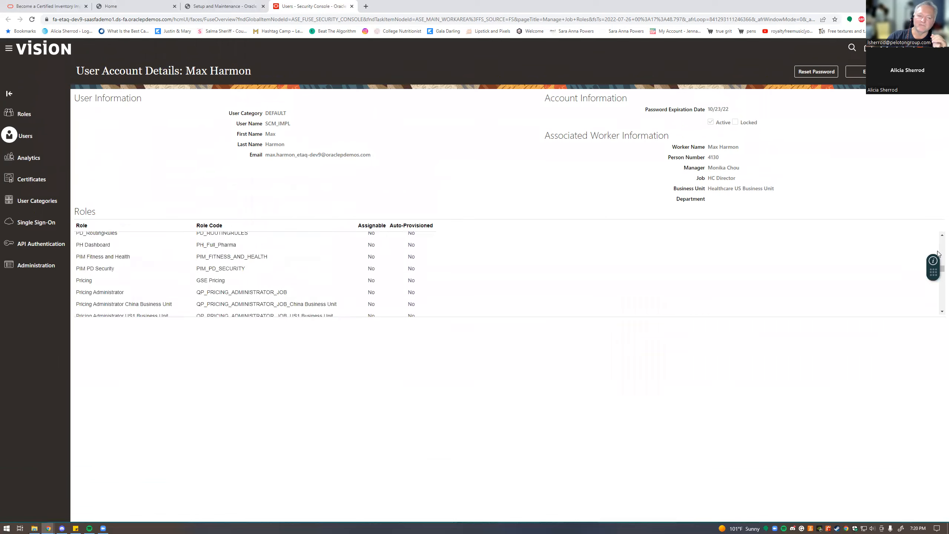
scroll(938, 254, "down", 10)
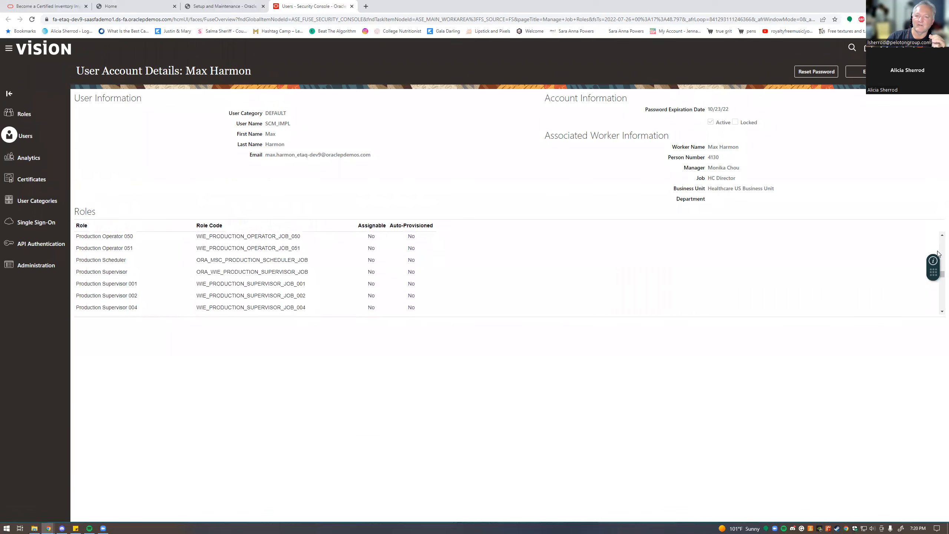
scroll(938, 255, "down", 5)
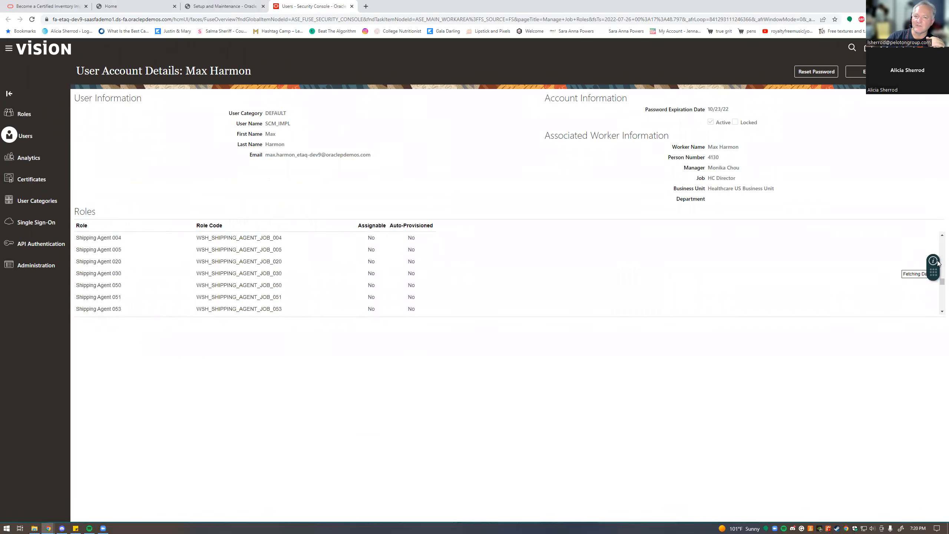
scroll(938, 260, "down", 8)
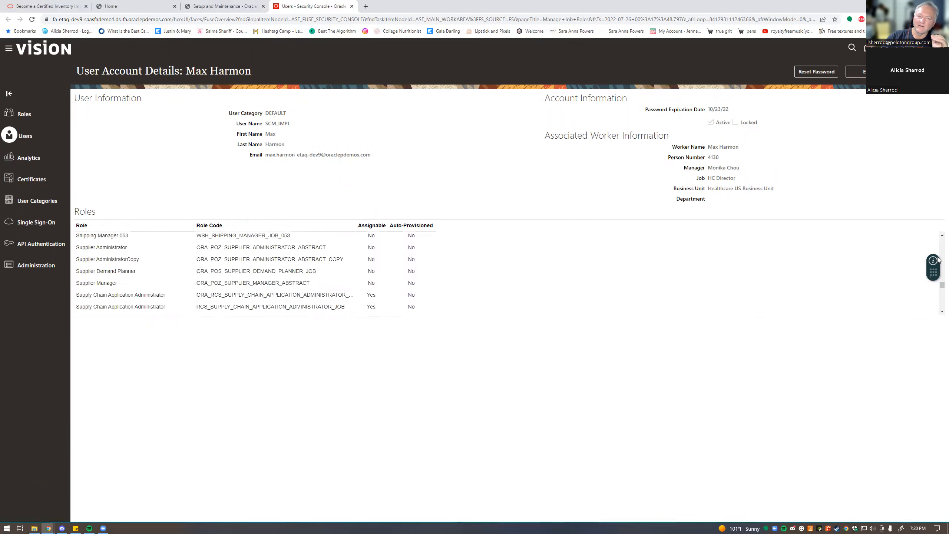
scroll(938, 260, "down", 2)
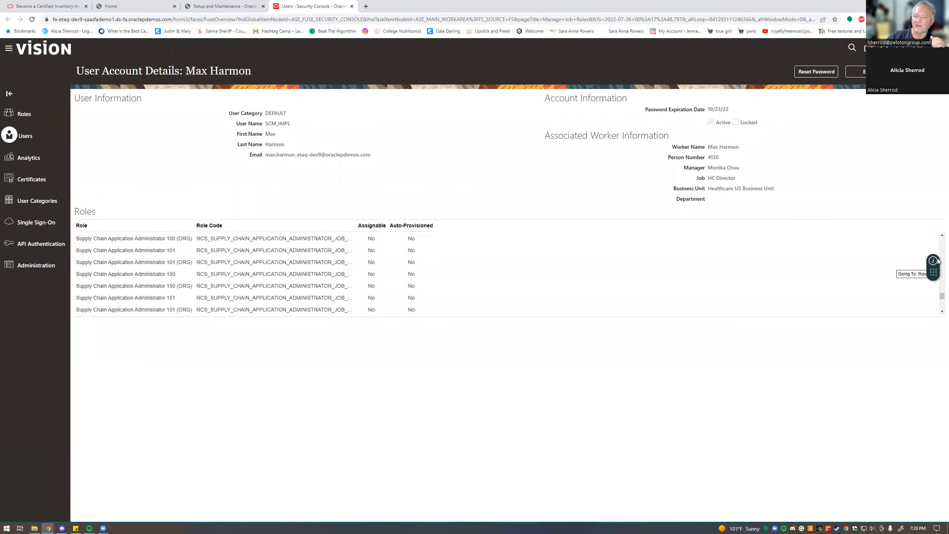
scroll(937, 264, "down", 8)
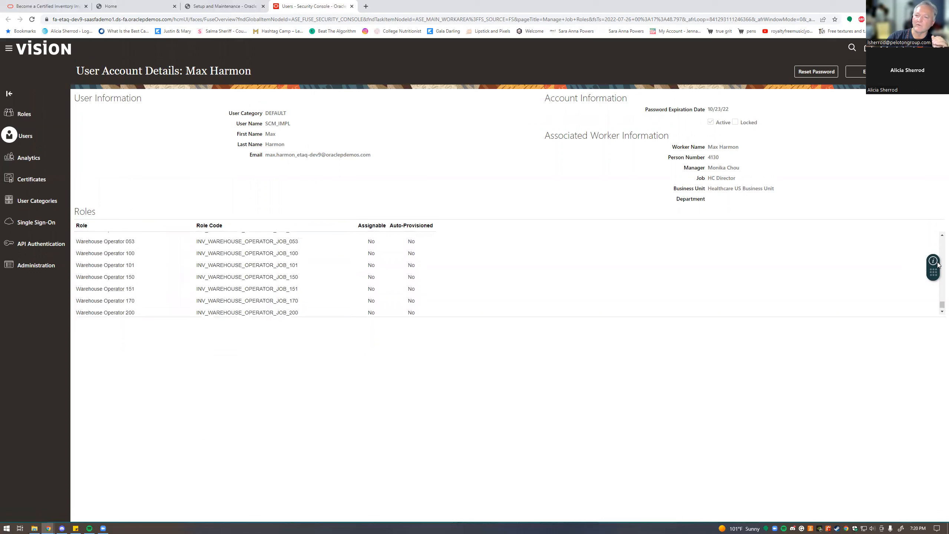
scroll(938, 264, "up", 3)
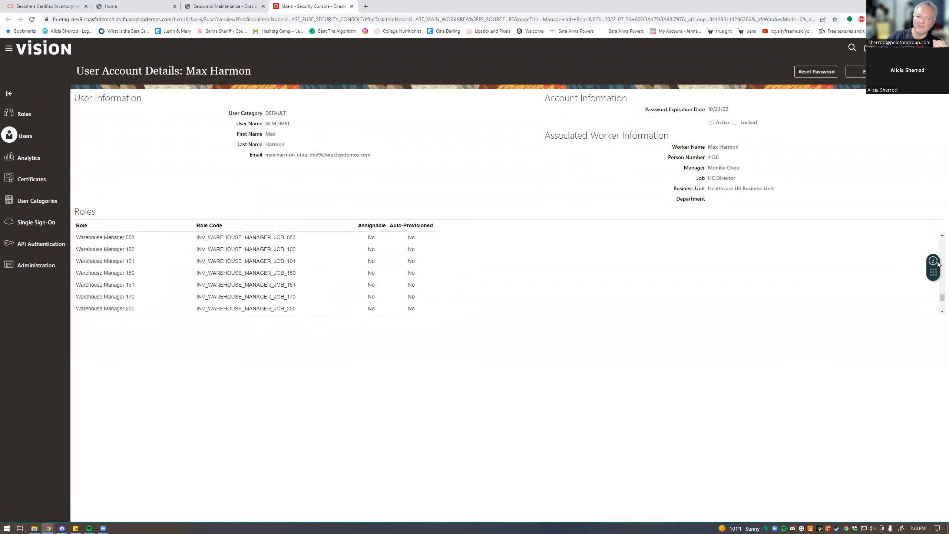
scroll(938, 249, "up", 5)
scroll(938, 245, "up", 5)
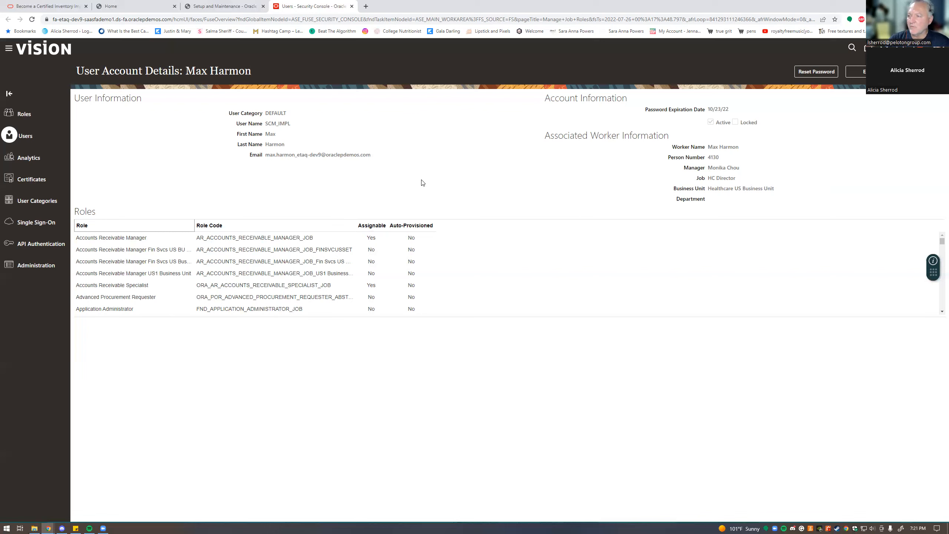
- Open the header link in a new tab, then detach and close the resulting 404 error page
right_click(864, 48)
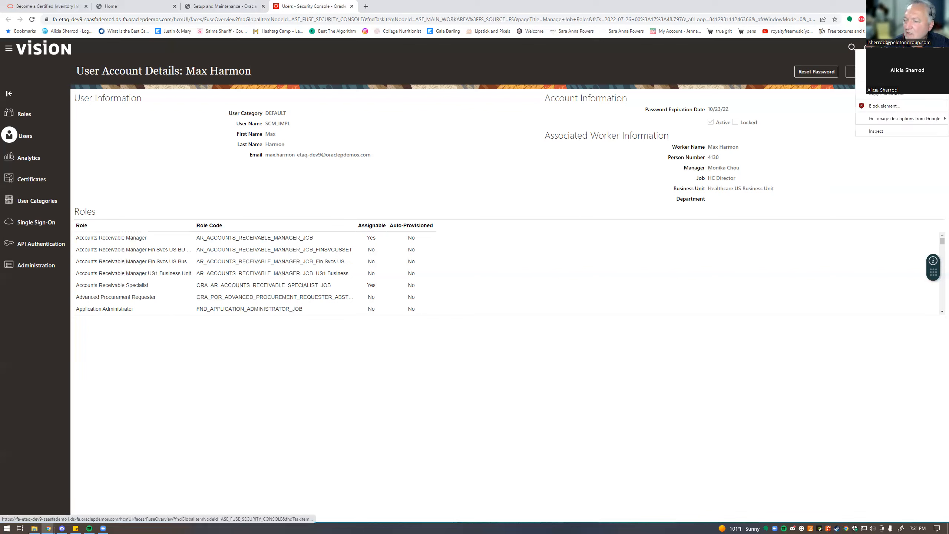
left_click(861, 56)
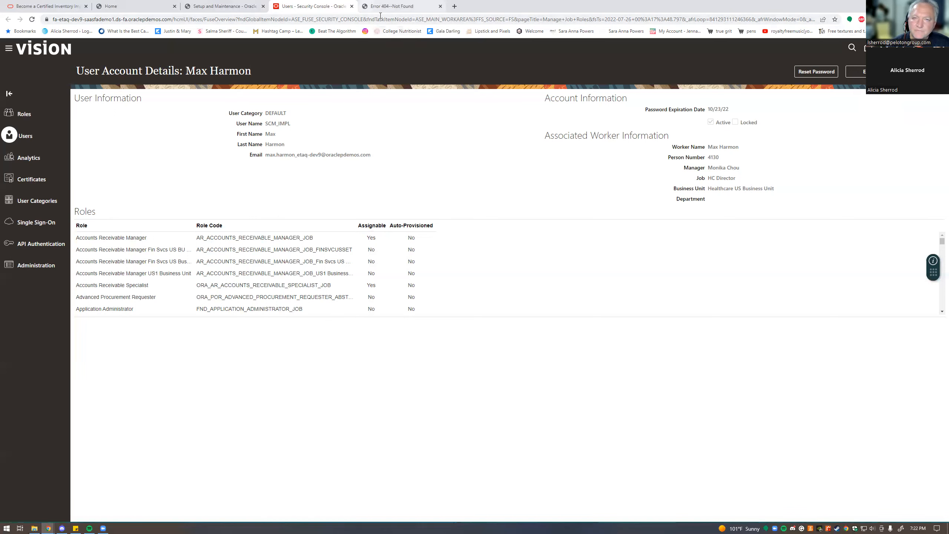
key("ctrl+Tab")
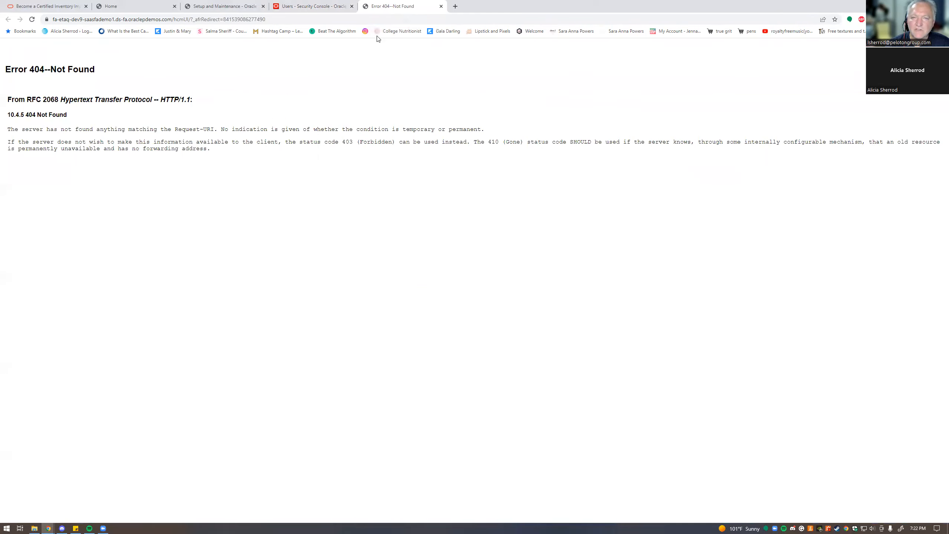
left_click_drag(377, 7, 404, 60)
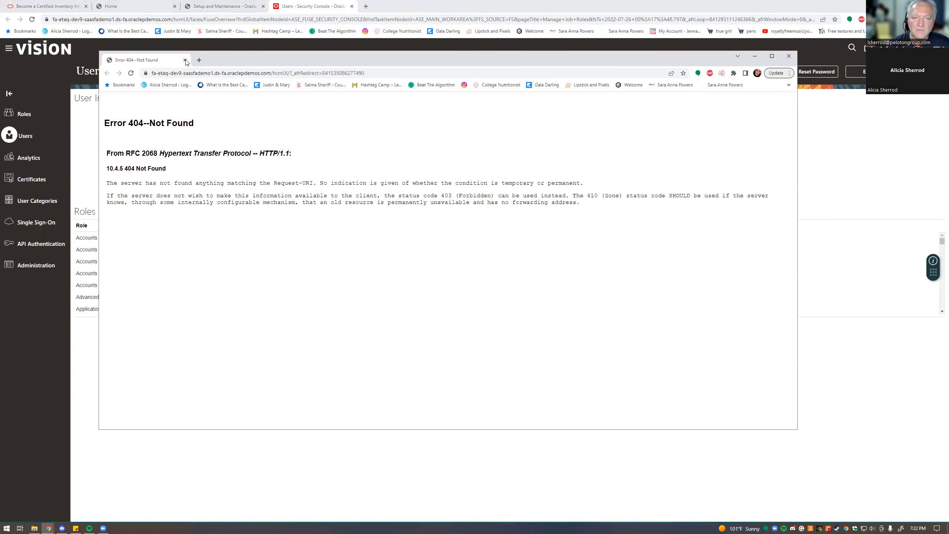
left_click(331, 15)
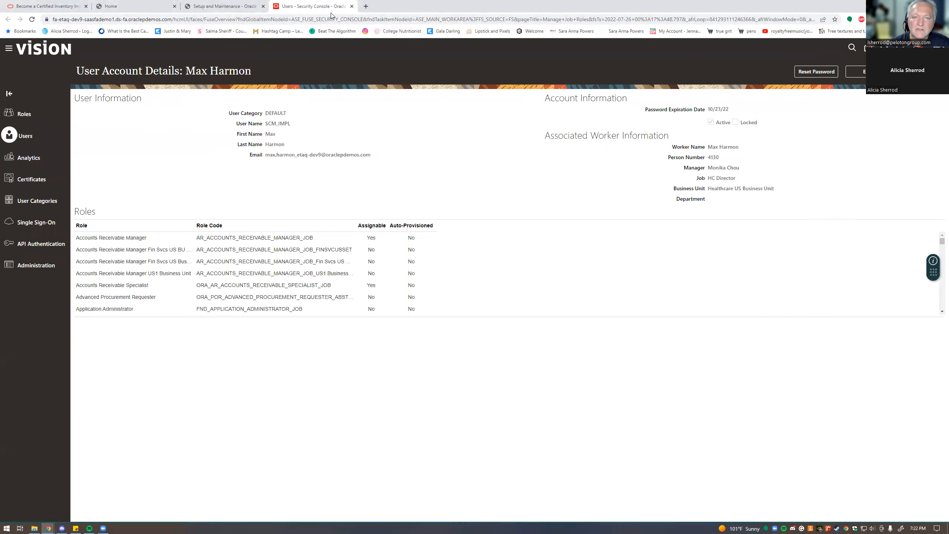
- Open the header link in a new window, close the error window, and switch to Oracle Demo Services Home
right_click(312, 6)
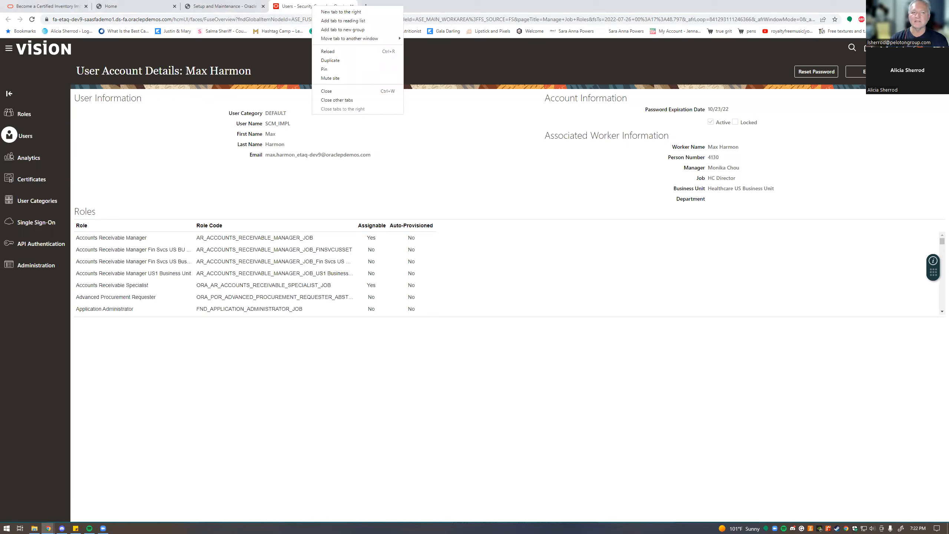
right_click(868, 47)
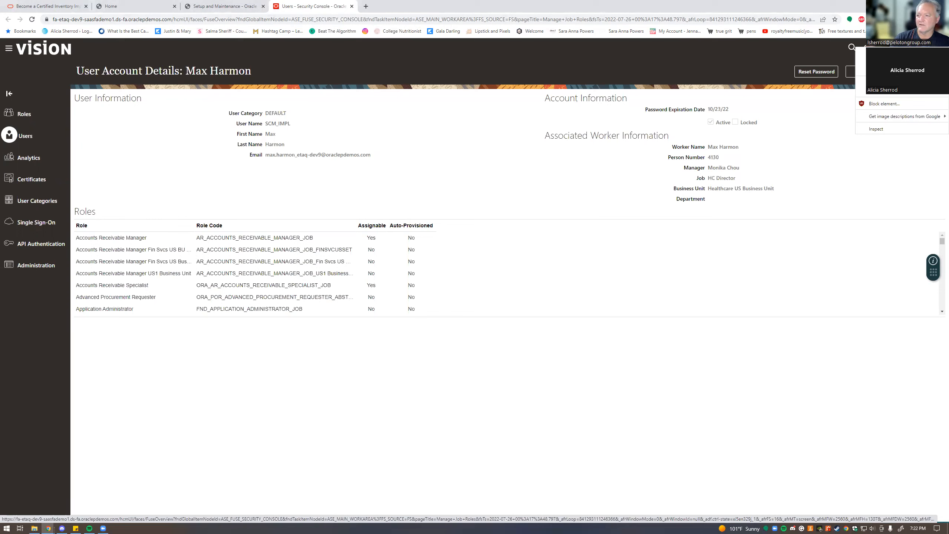
left_click(886, 61)
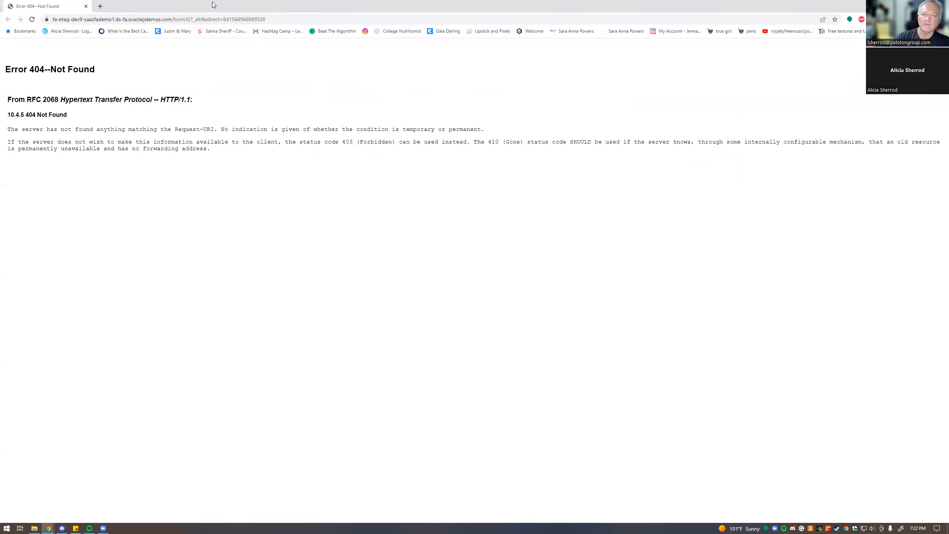
left_click(940, 5)
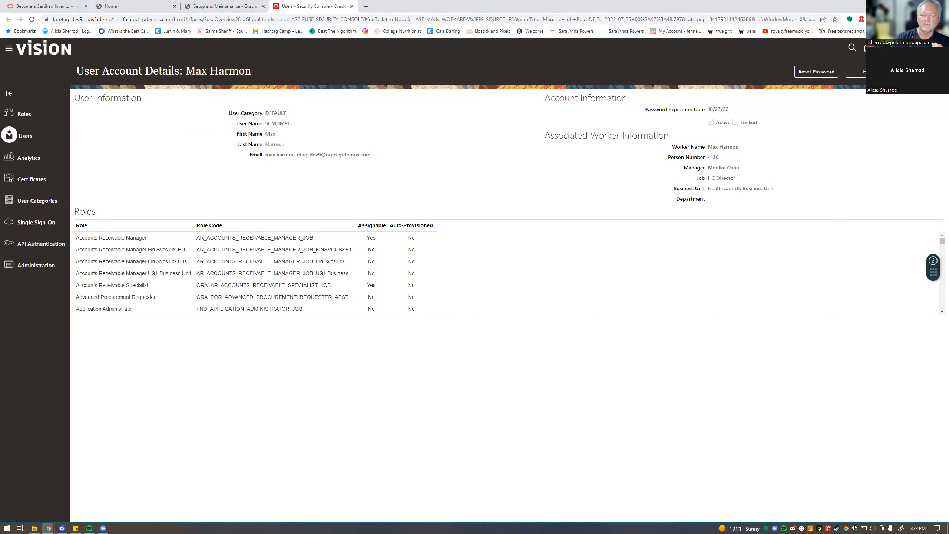
key("alt+Tab")
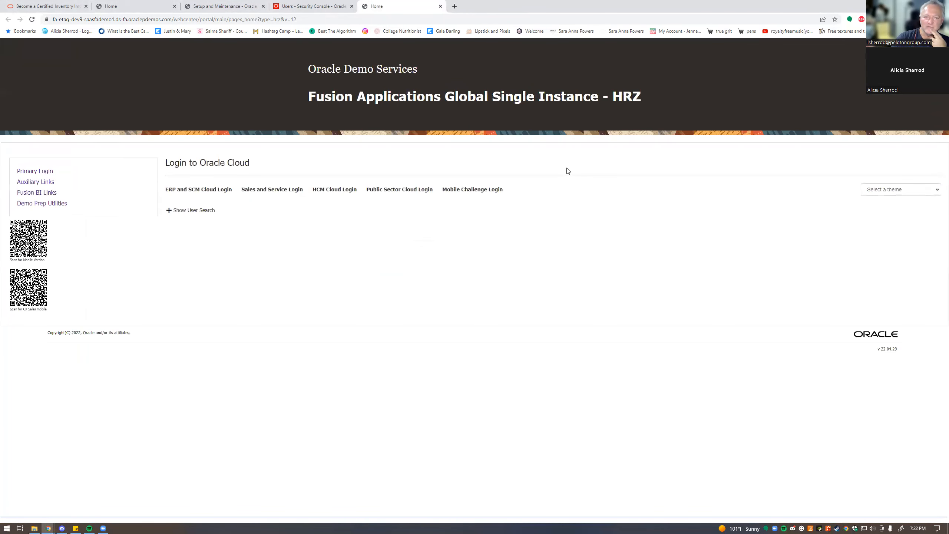
- Sign in through ERP and SCM Cloud Login and go to Setup and Maintenance
left_click(215, 193)
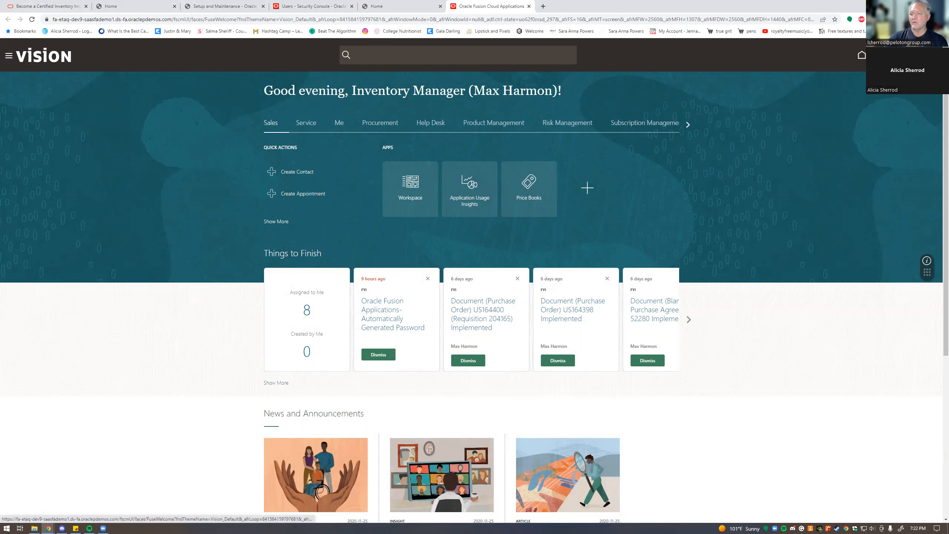
left_click(928, 55)
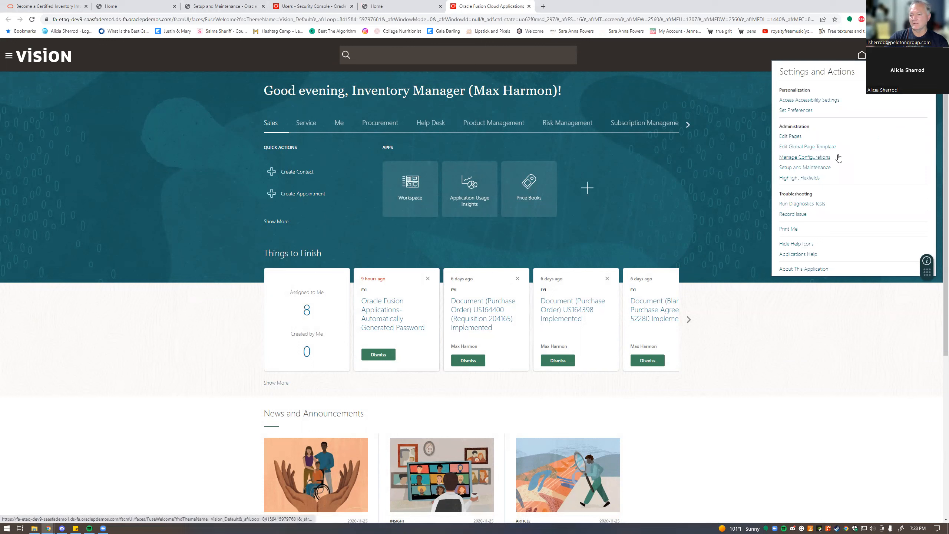
left_click(823, 167)
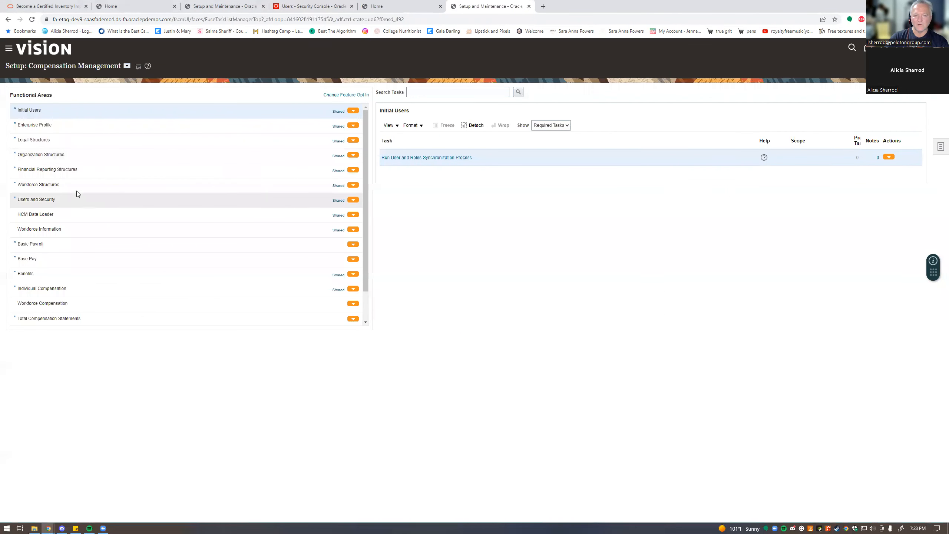
- Open Manage Job Roles under Users and Security, then switch to the Users list
left_click(38, 200)
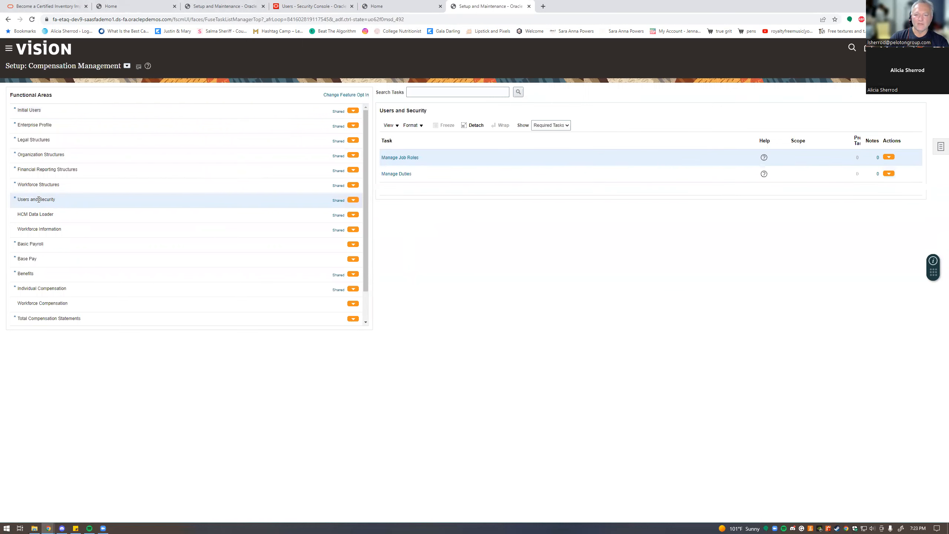
left_click(399, 157)
left_click(25, 137)
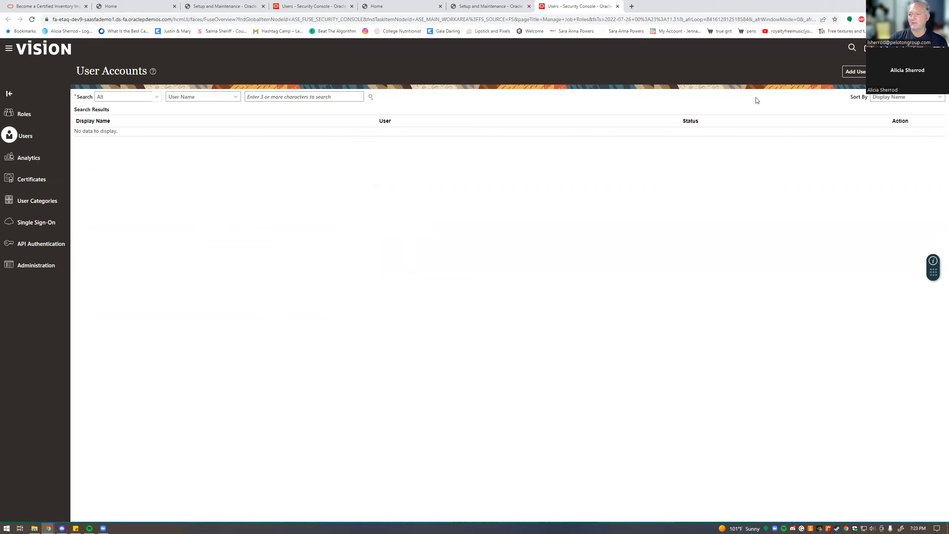
- Start a new user account with Add User Account
left_click(854, 71)
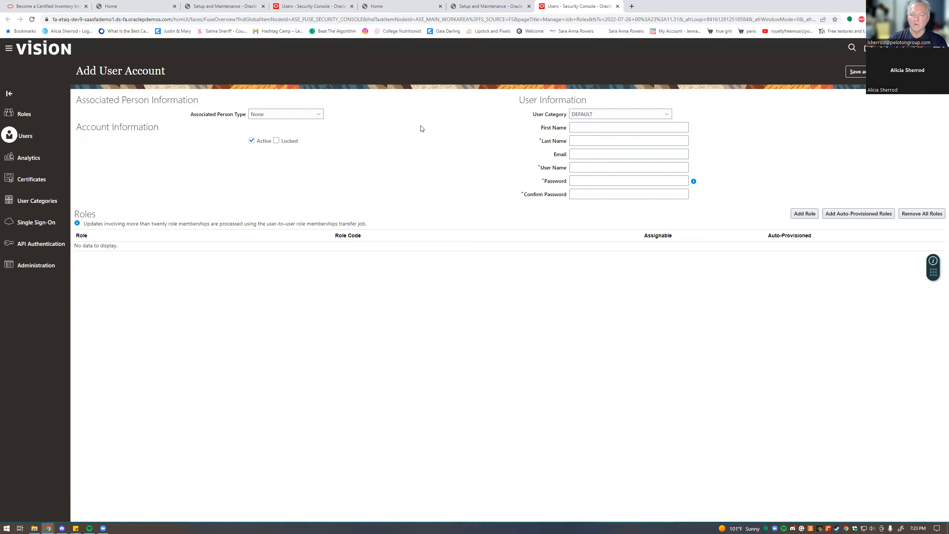
- Set Associated Person Type to Worker and enter the new user's first name, last name and e-mail
left_click(320, 117)
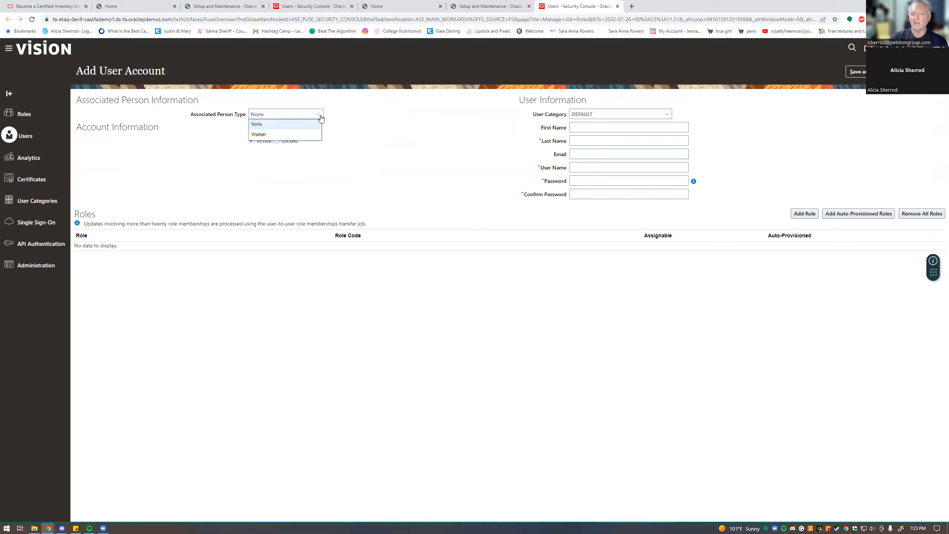
left_click(288, 135)
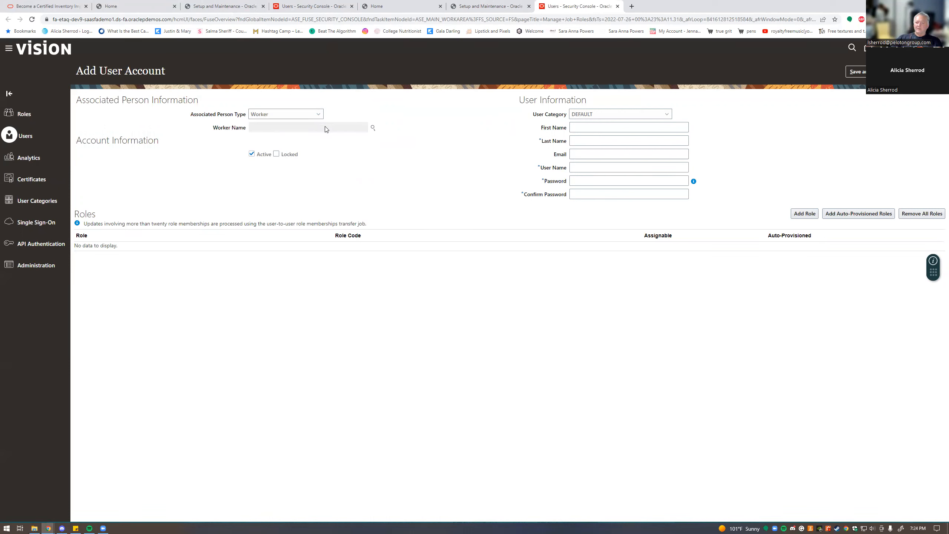
left_click(576, 127)
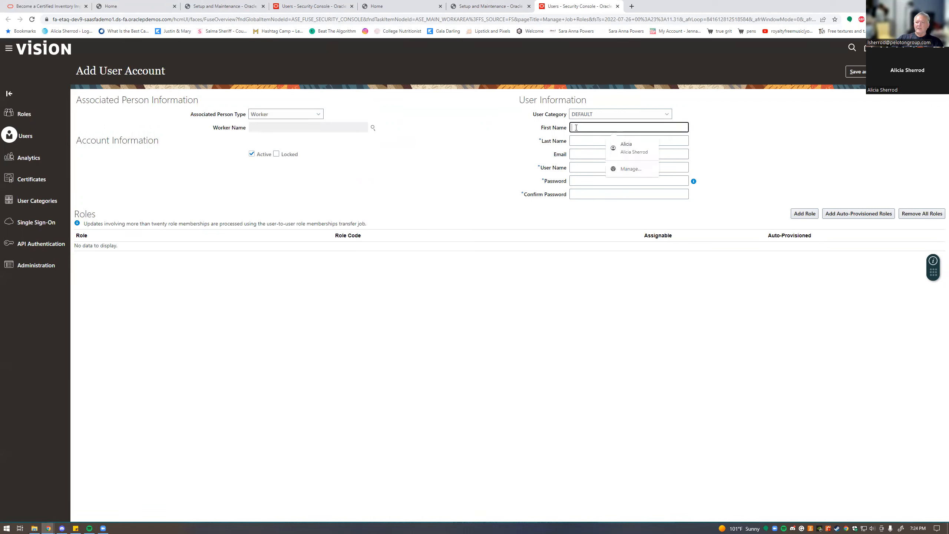
key("Tab")
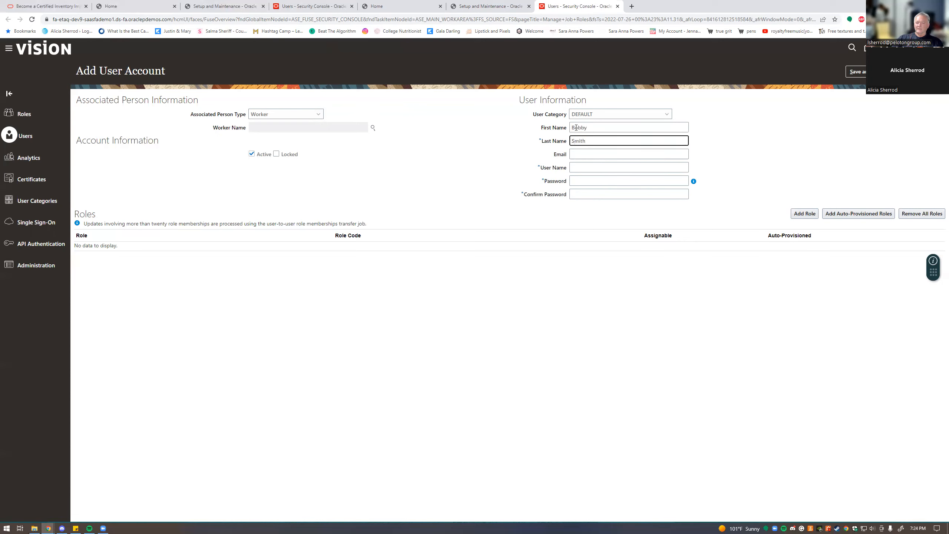
key("Tab")
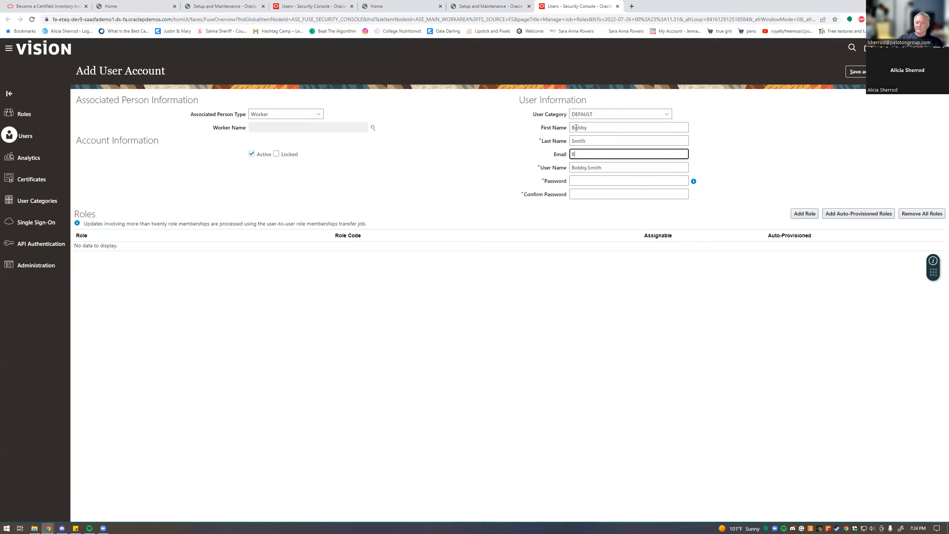
- Enter and confirm the account password, then start adding a role
key("Tab")
key("Tab")
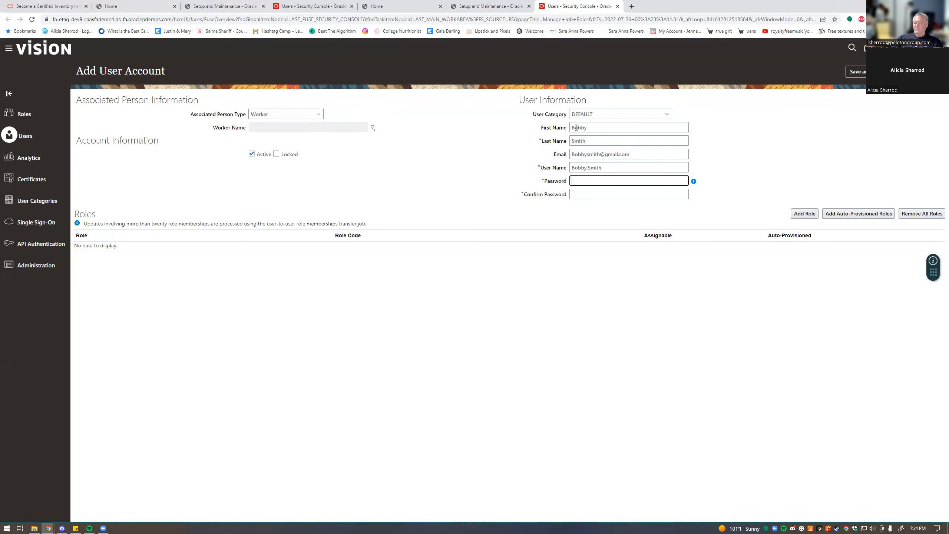
type("•••••••")
key("Tab")
type("••••••")
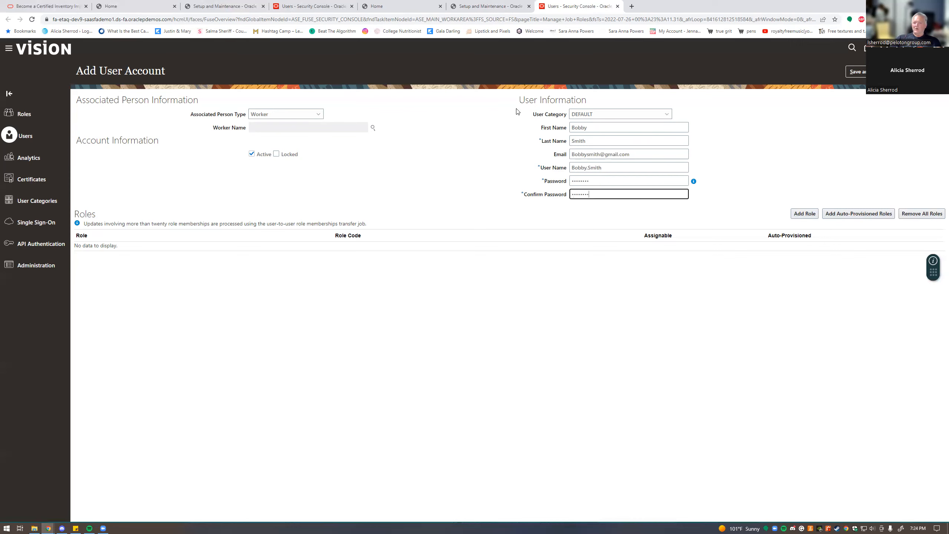
left_click(794, 216)
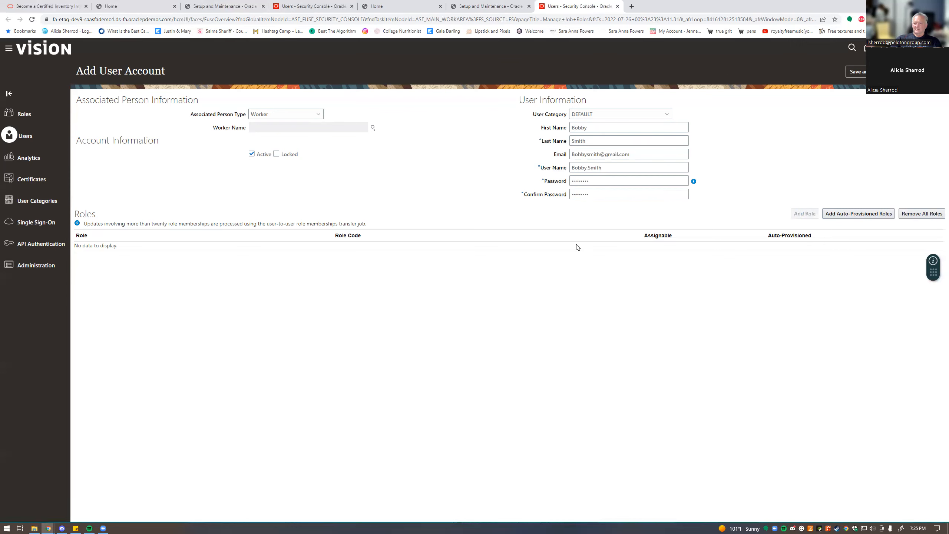
- Search Roles for 'it' and add IT Security Manager (ORA_FND_IT_SECURITY_MANAGER_JOB) to the account
left_click(411, 208)
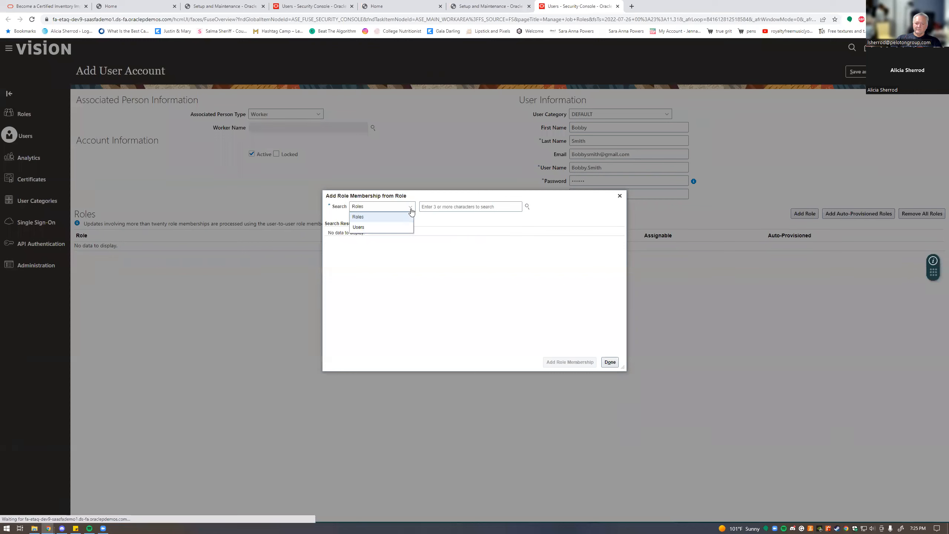
left_click(411, 212)
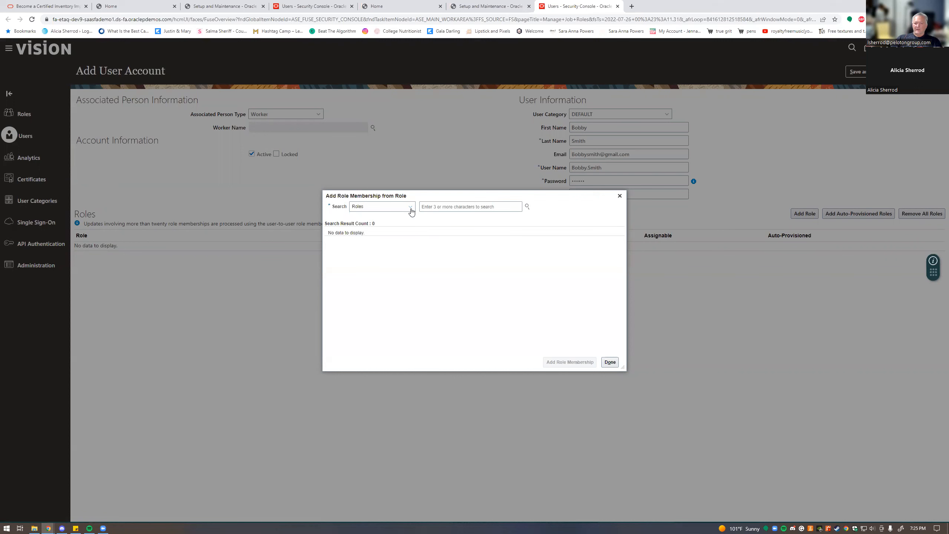
left_click(431, 207)
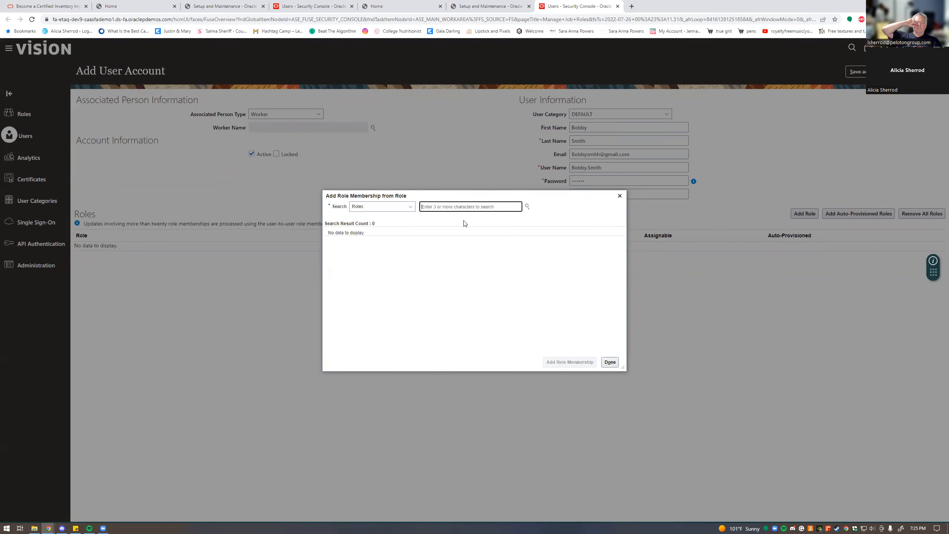
type("it")
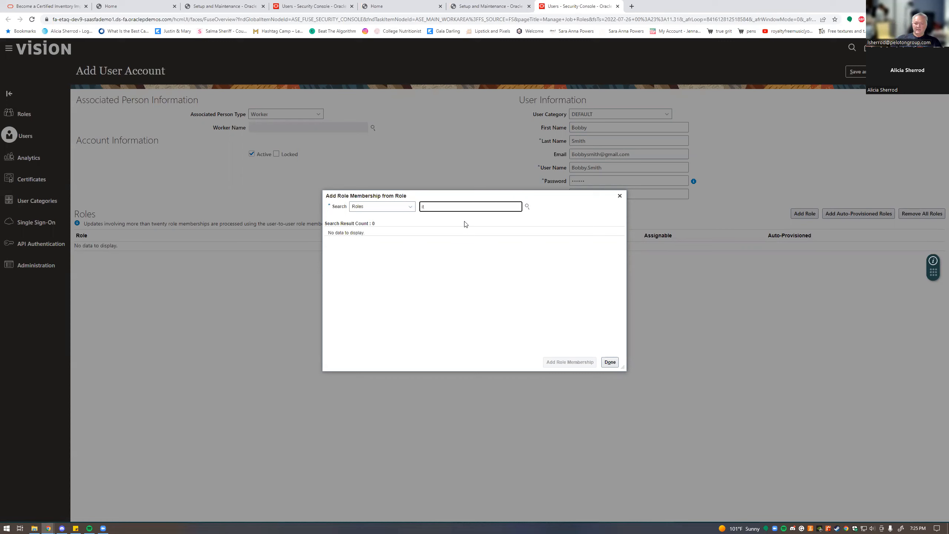
left_click(527, 207)
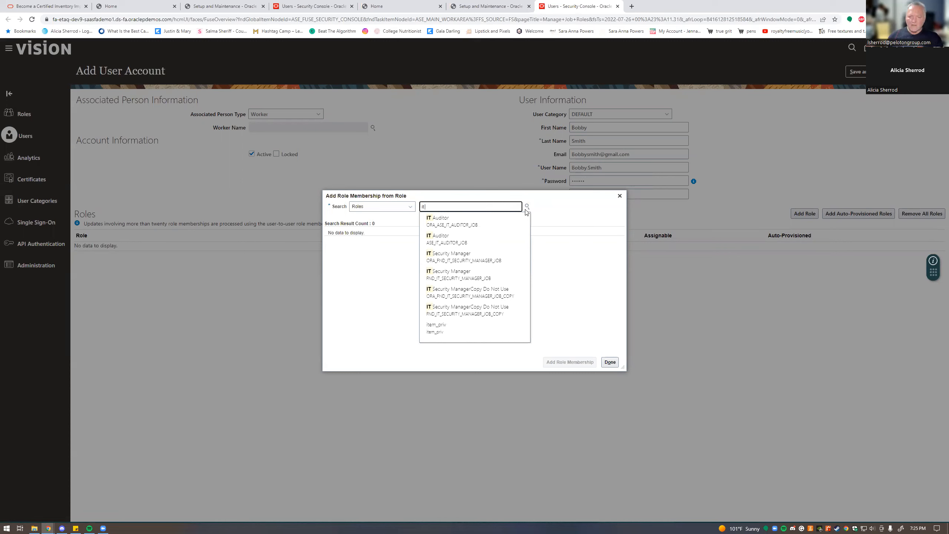
left_click(465, 257)
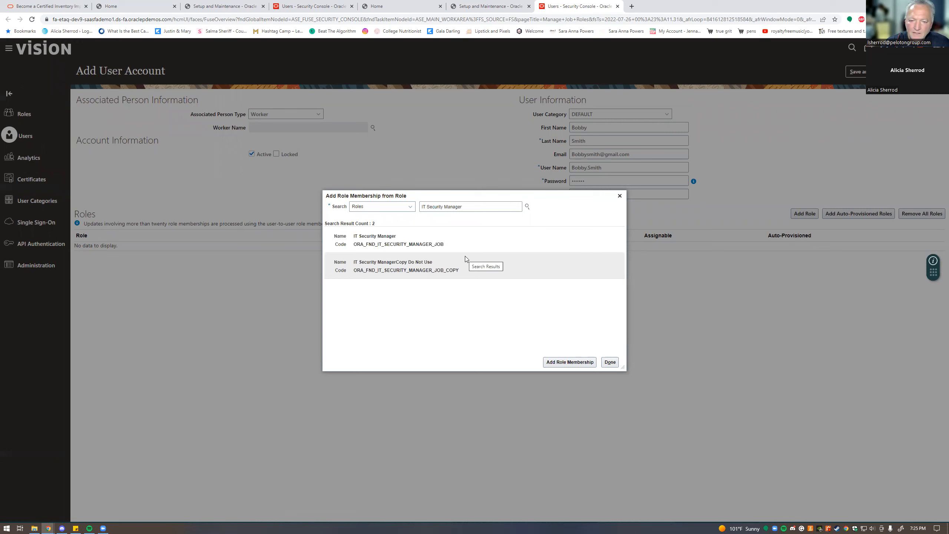
left_click(439, 243)
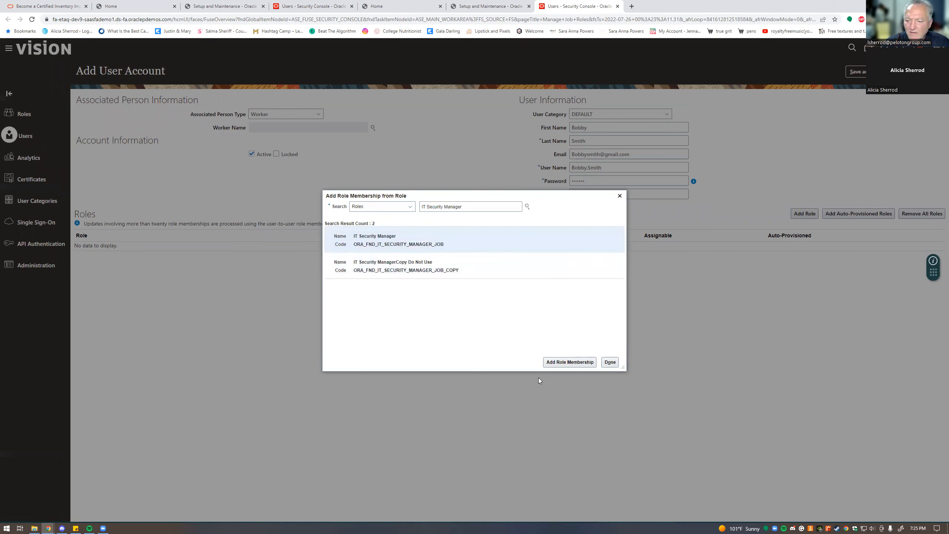
left_click(556, 365)
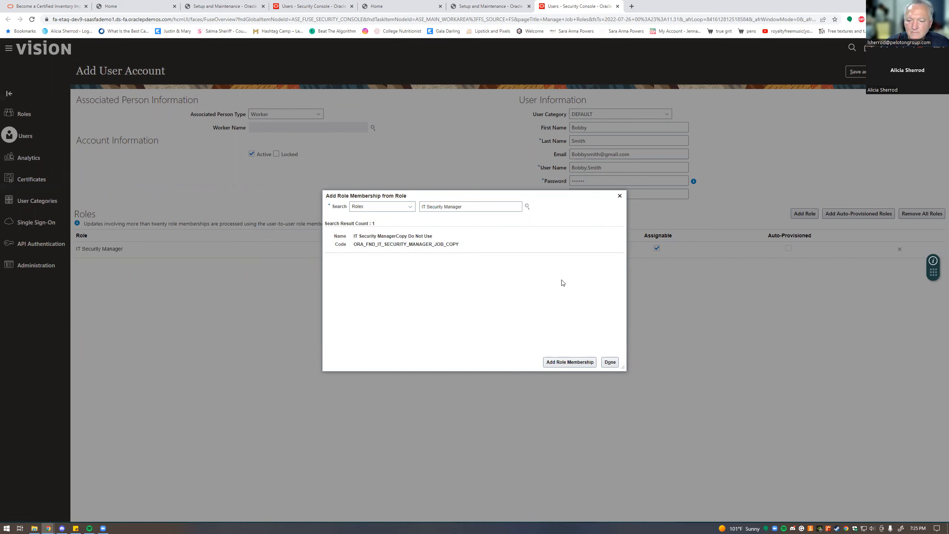
left_click(610, 362)
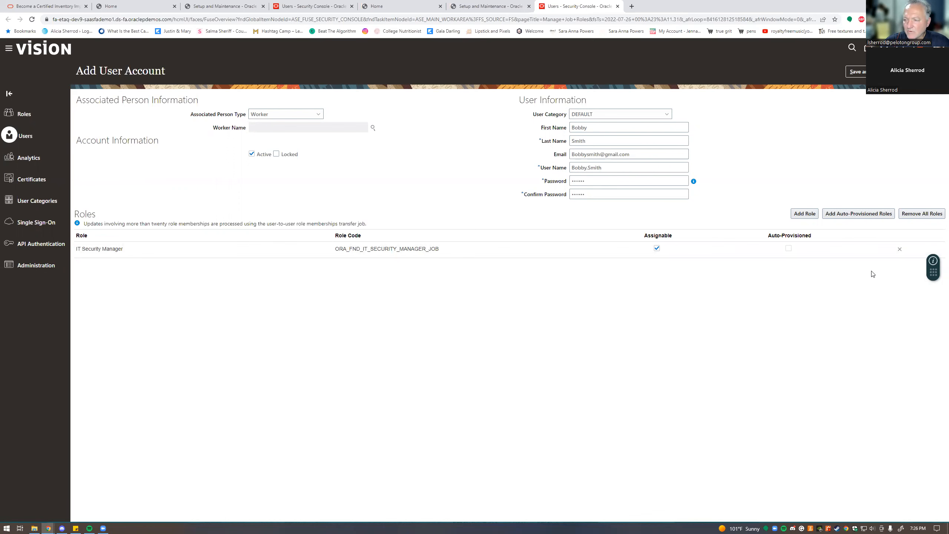
- Add another role to the account, searching roles for 'imp' and then 'impl'
left_click(805, 215)
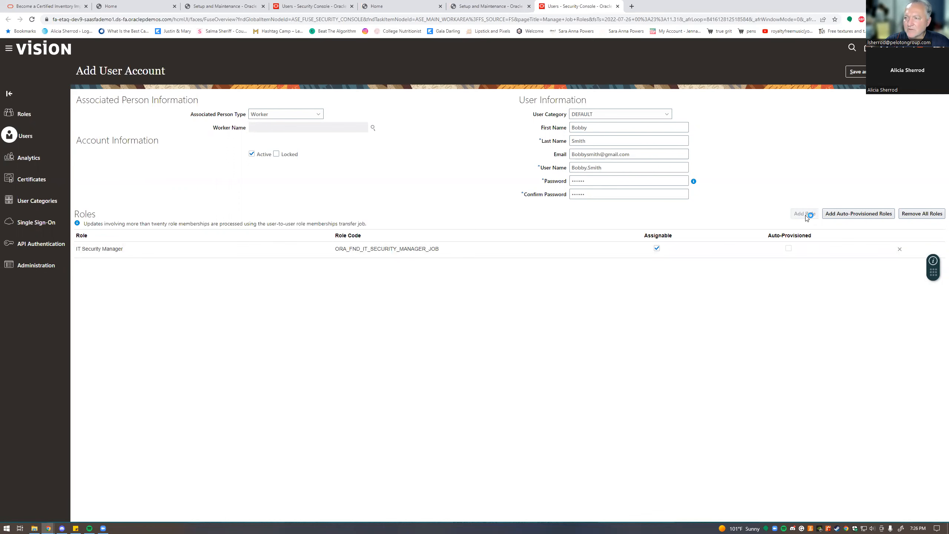
left_click(439, 207)
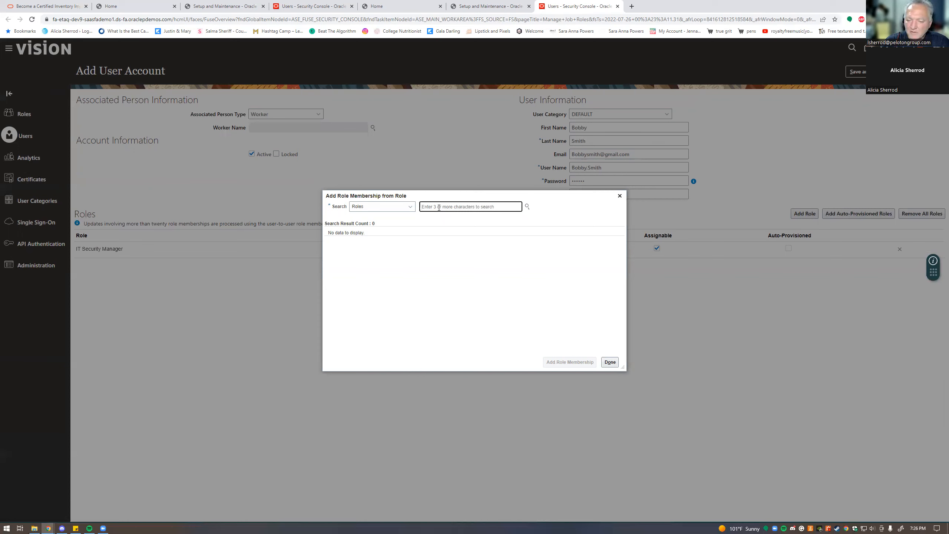
type("im")
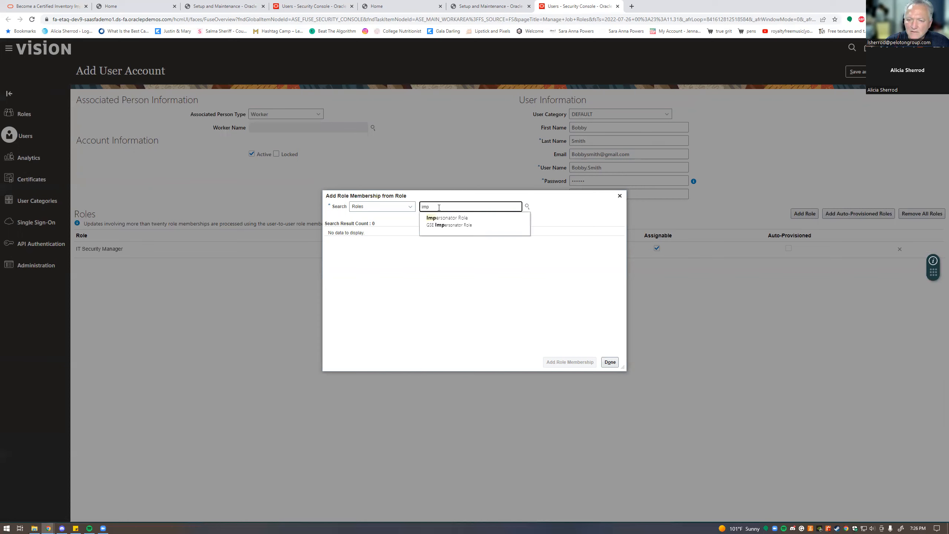
type("p")
key("Return")
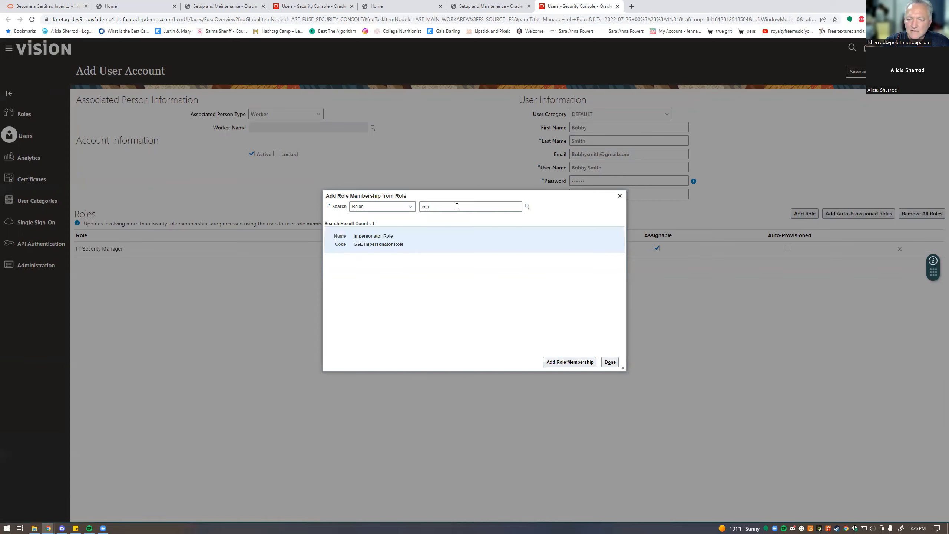
left_click(457, 206)
type("l")
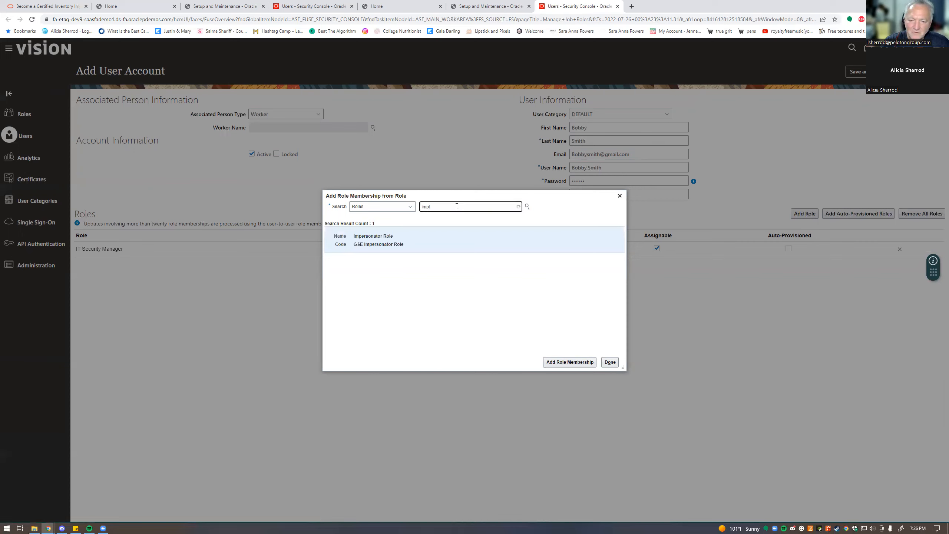
left_click(527, 206)
- Run a %imp% wildcard role search, then clear the search field when nothing matches
left_click(463, 205)
key("BackSpace")
key("BackSpace")
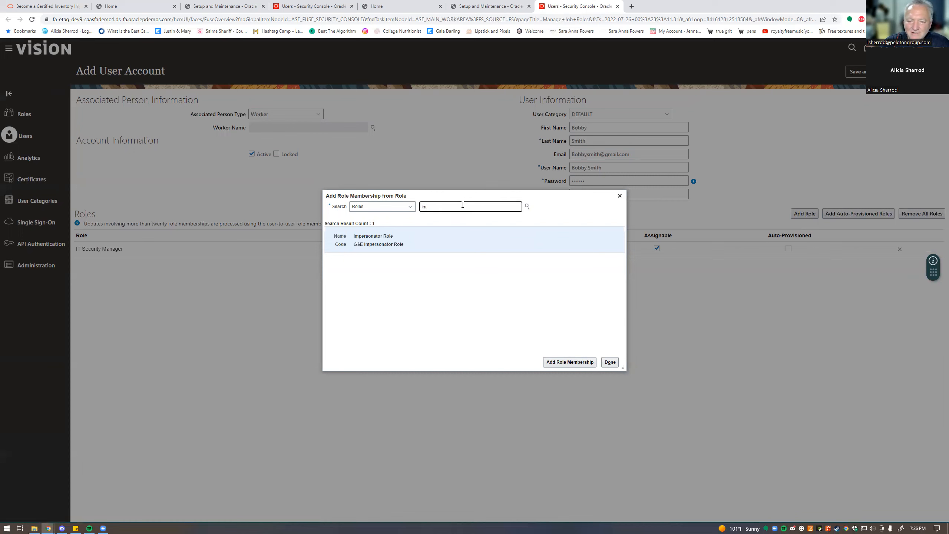
type("mpl")
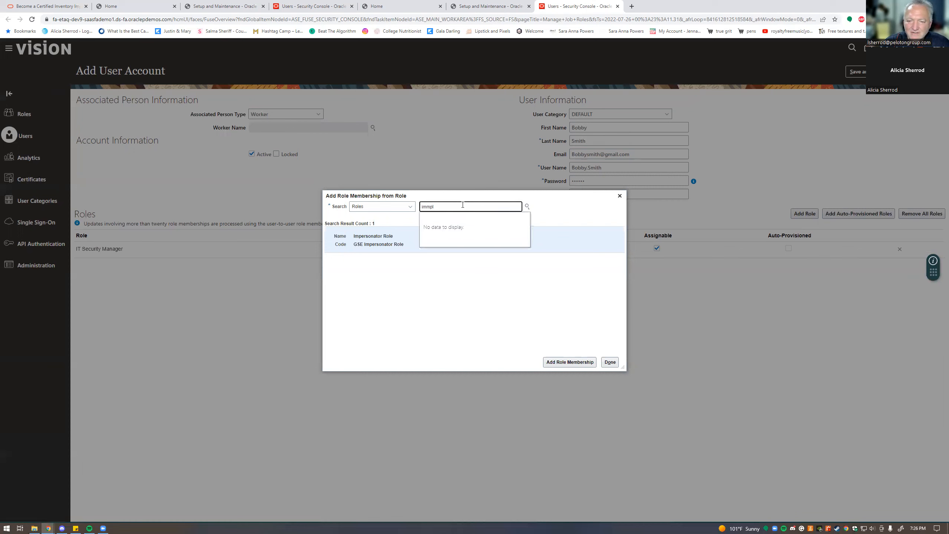
key("BackSpace")
key("BackSpace")
key("BackSpace")
key("BackSpace")
key("BackSpace")
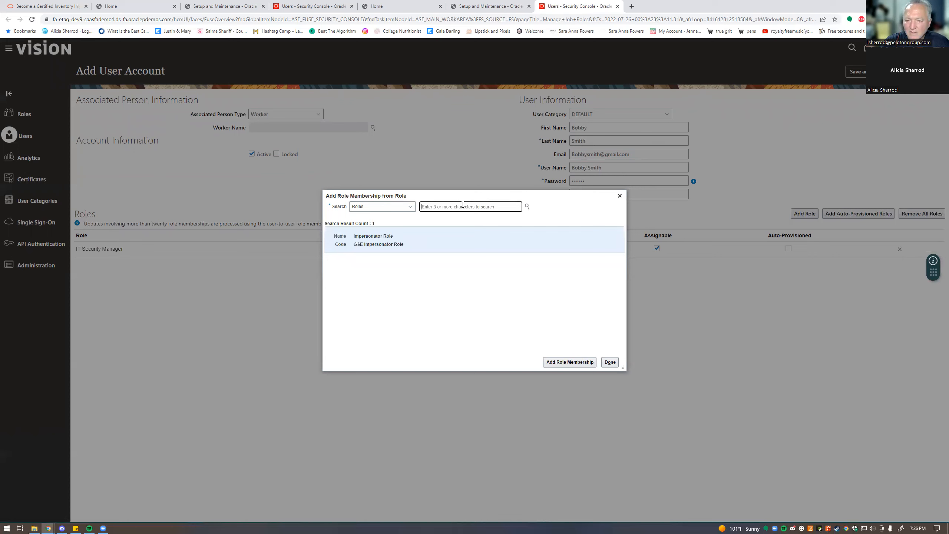
type("%imp%")
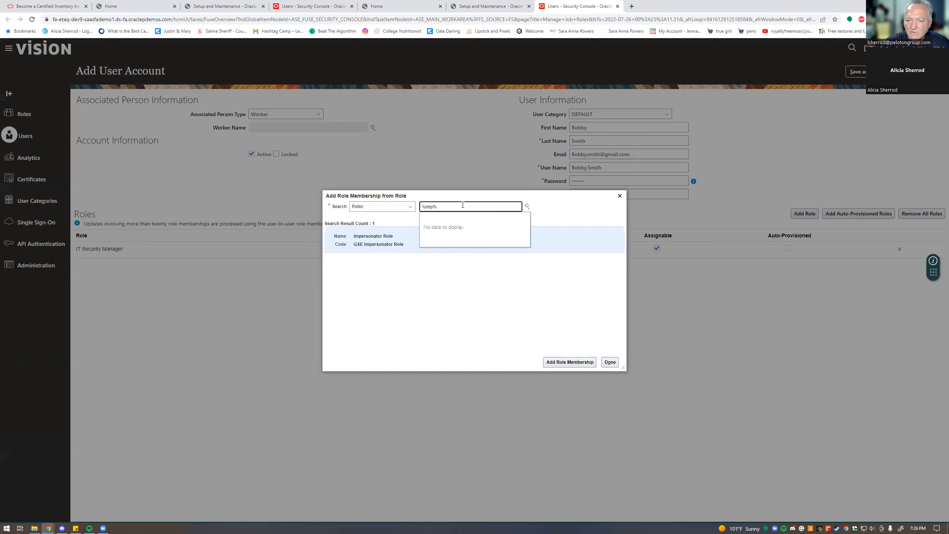
left_click(527, 207)
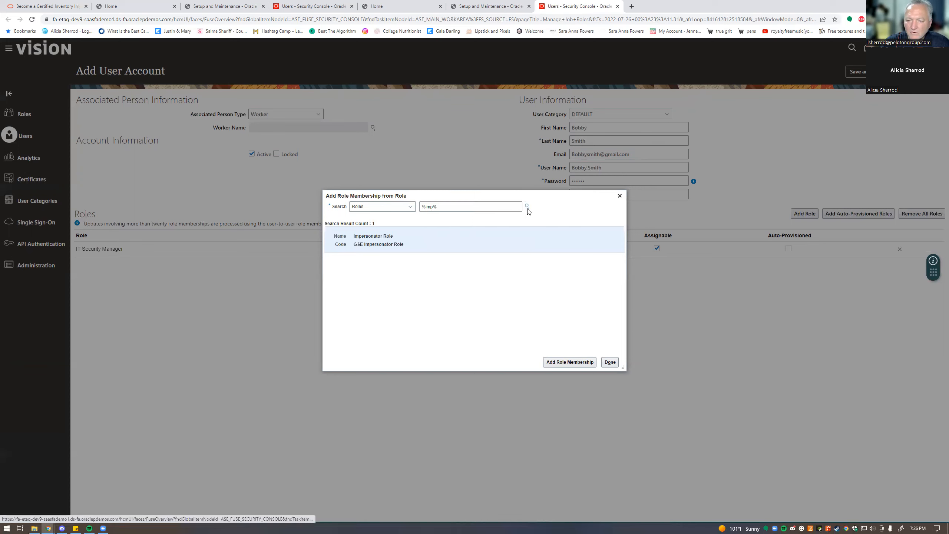
left_click(489, 208)
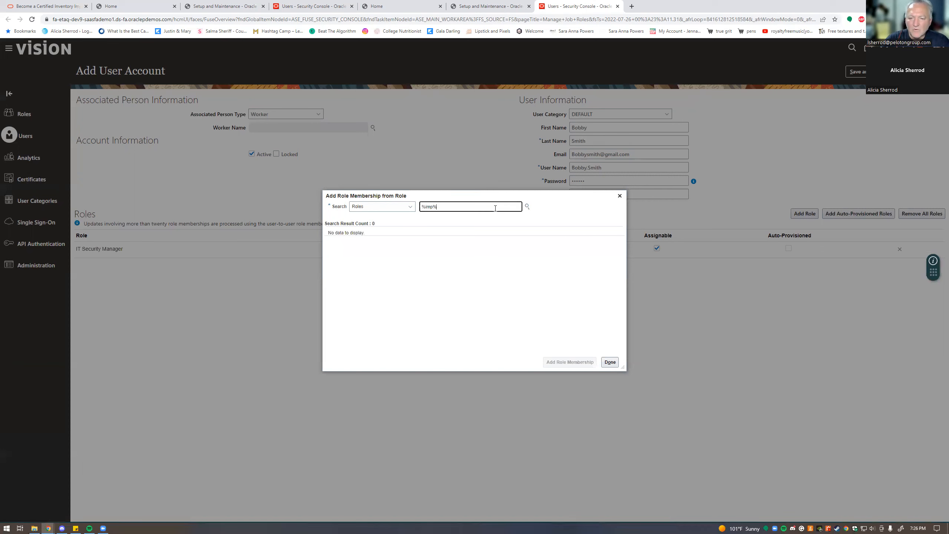
key("BackSpace")
key("BackSpace")
key("BackSpace")
key("BackSpace")
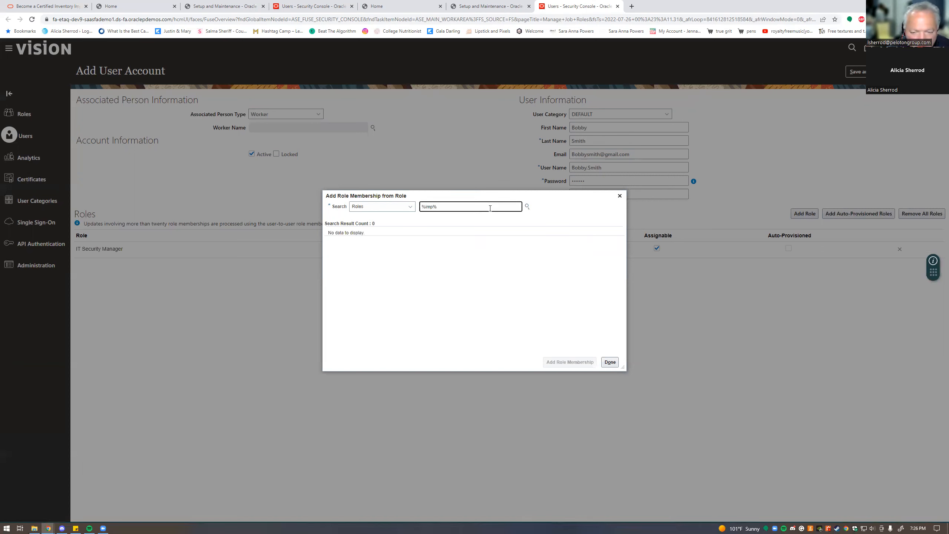
key("BackSpace")
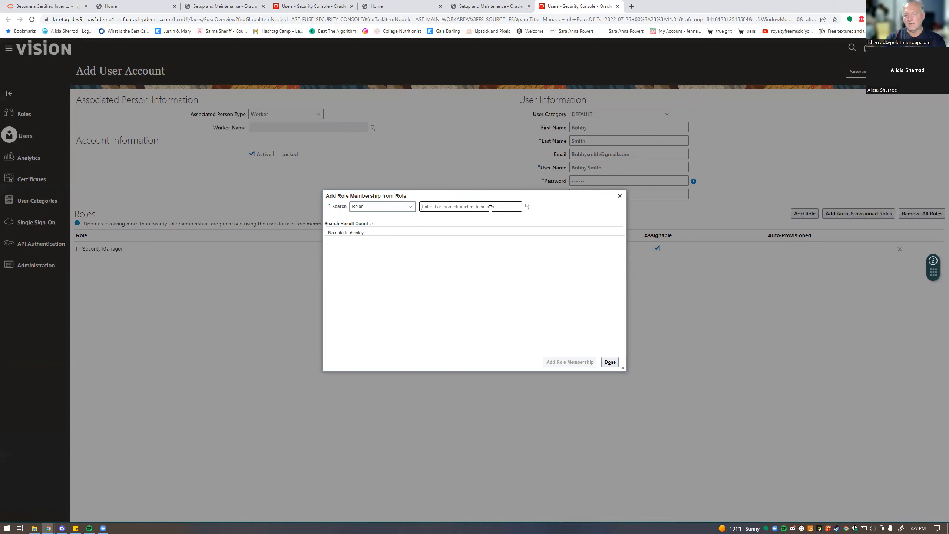
- Search 'war' and add Warehouse Manager (INV_WAREHOUSE_MANAGER_JOB) to the account's roles
type("war")
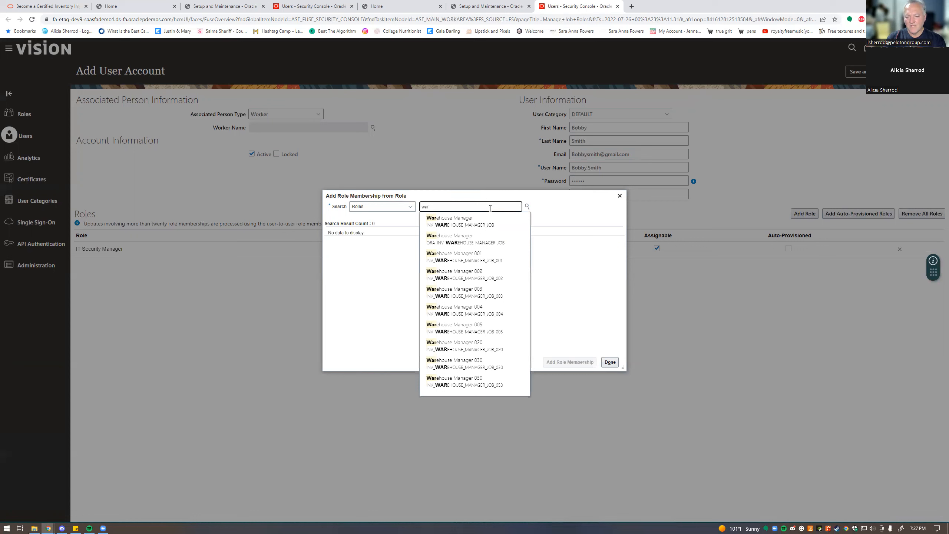
left_click(467, 221)
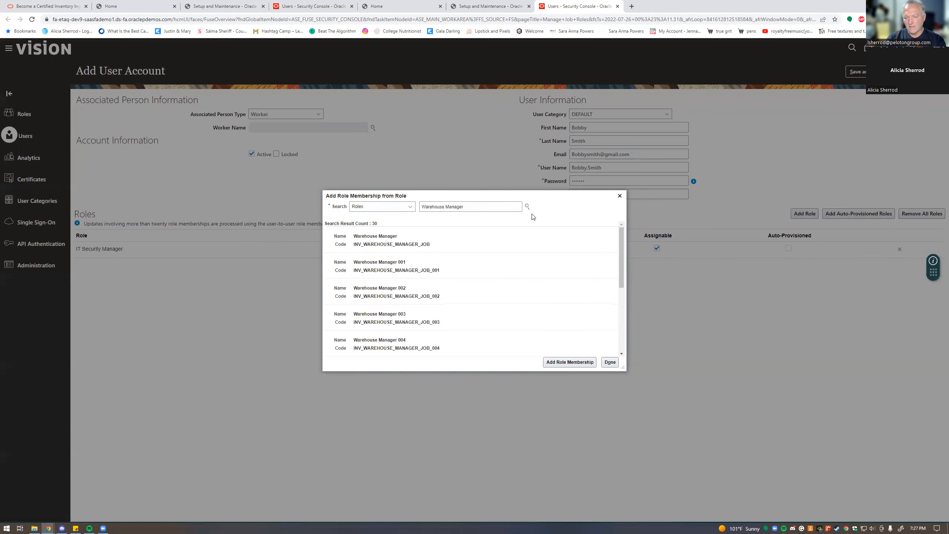
left_click(485, 239)
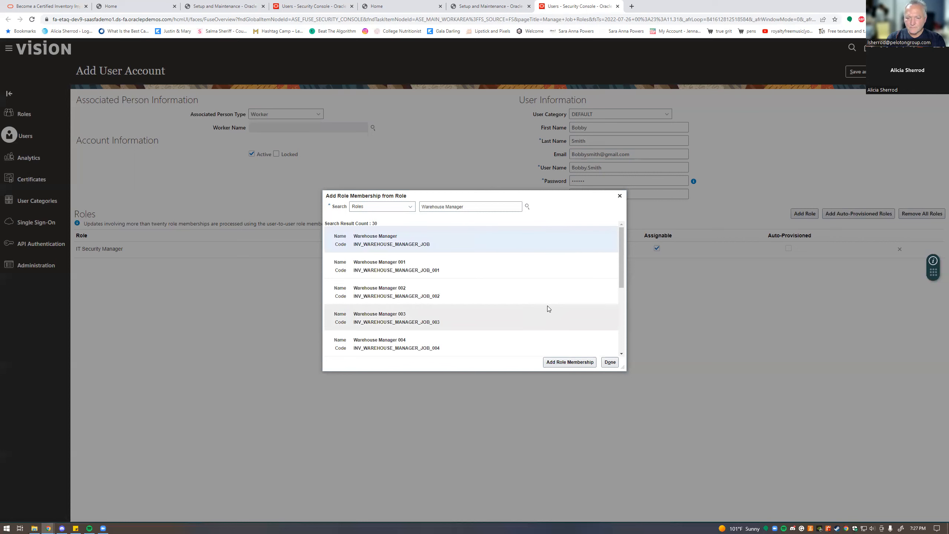
left_click(570, 362)
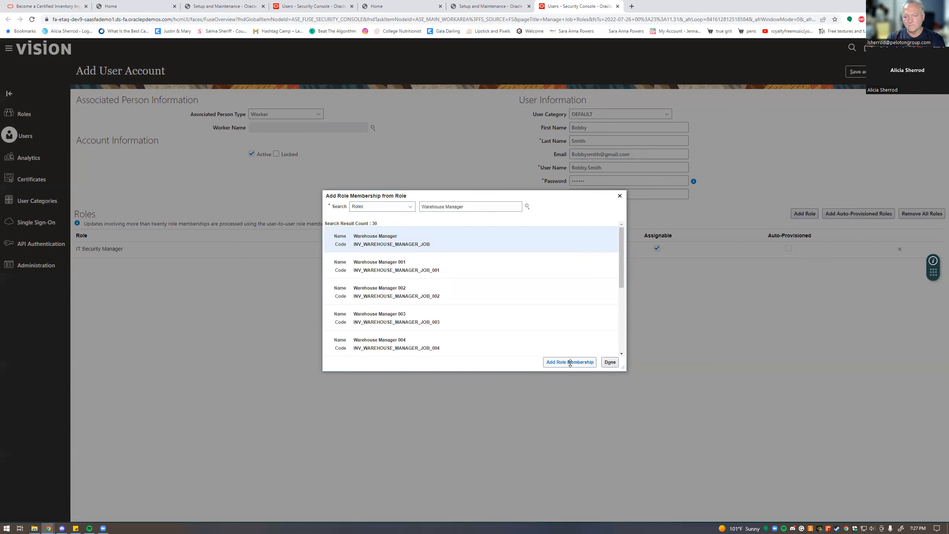
left_click(610, 361)
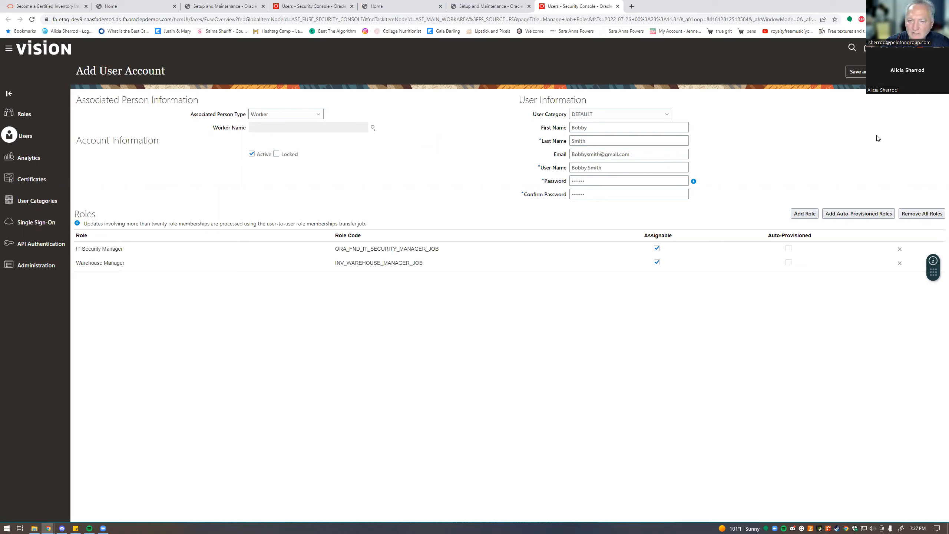
- Save and close the new user account, then open the Settings and Actions menu
left_click(859, 71)
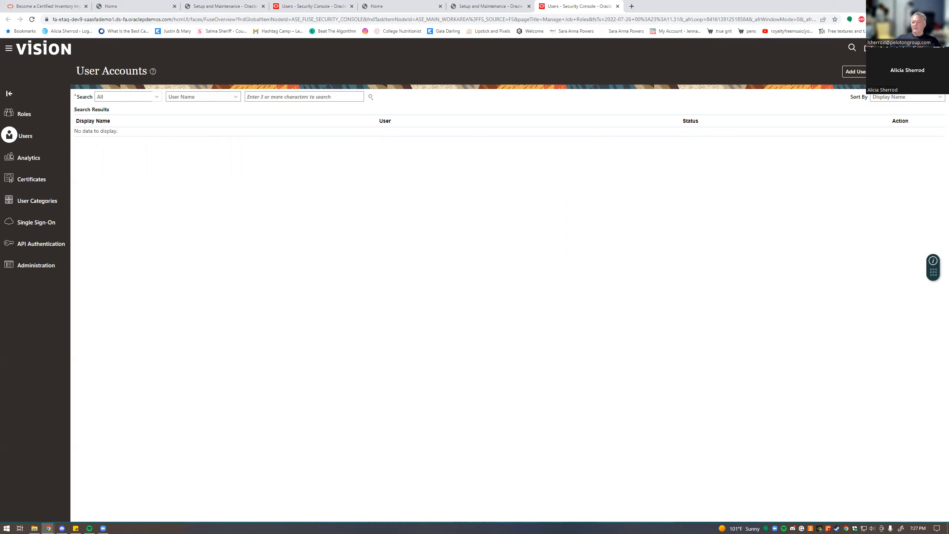
left_click(938, 48)
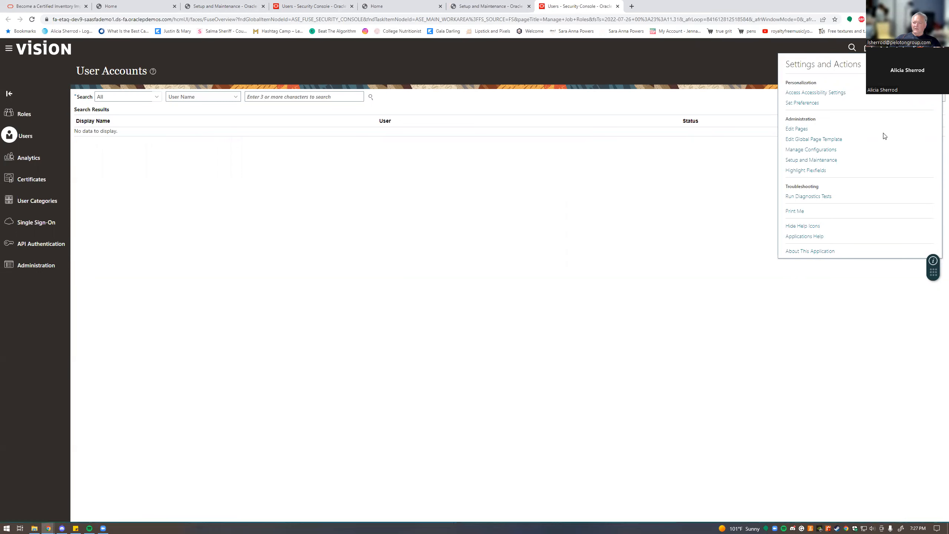
- Sign out, then sign in with the new user's ID and password
left_click(812, 160)
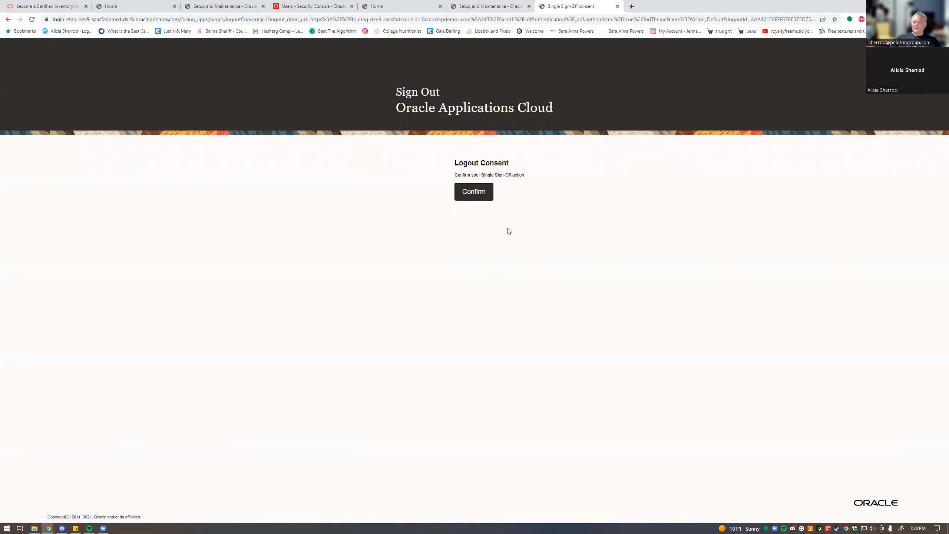
left_click(474, 192)
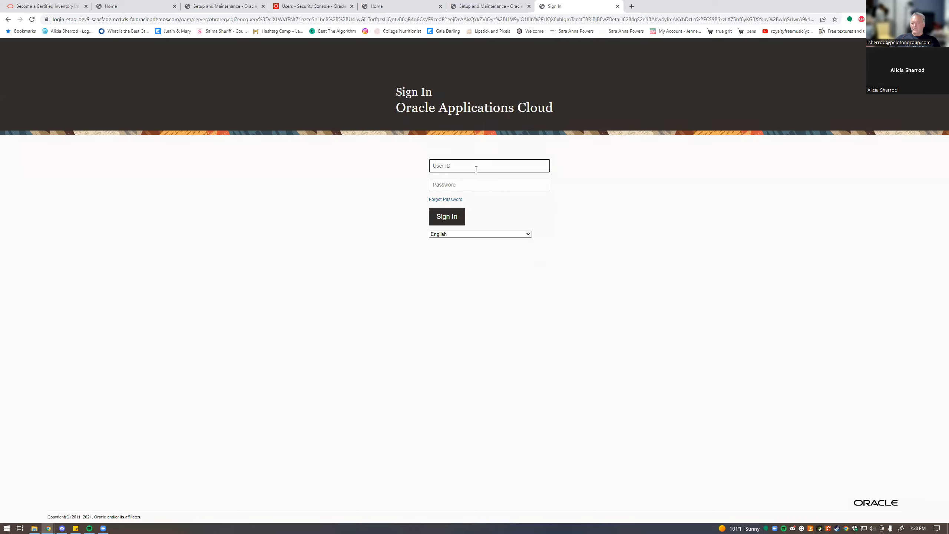
left_click(473, 186)
type("W")
key("BackSpace")
type("Welcome1")
key("Return")
left_click(437, 223)
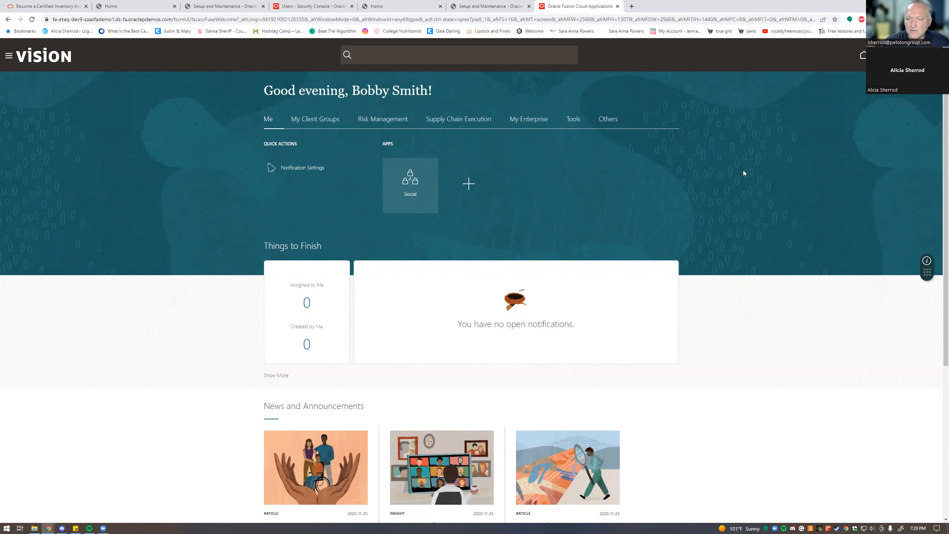
- Open Inventory Management from the Supply Chain Execution apps
left_click(458, 119)
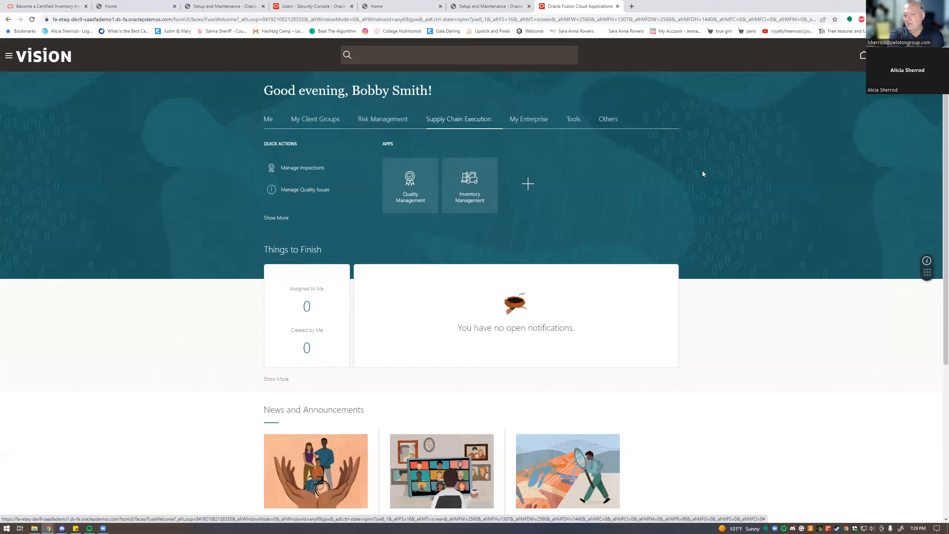
left_click(467, 181)
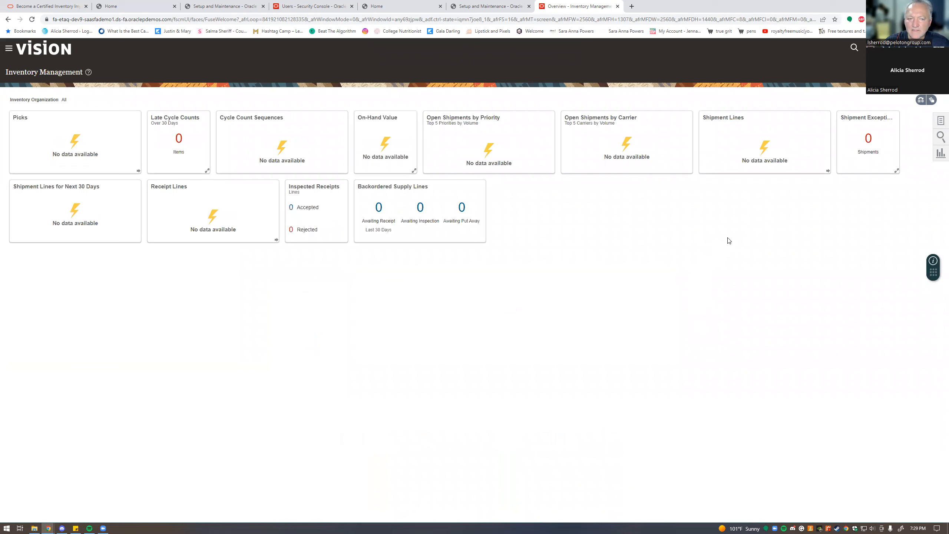
- Open Manage Item Quantities from Tasks and launch the Search... option for Organization
left_click(940, 121)
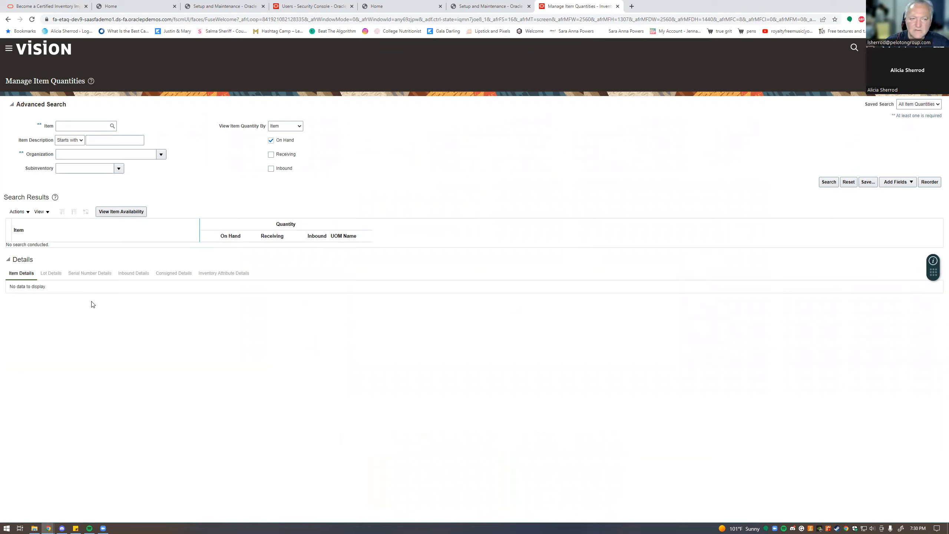
left_click(161, 154)
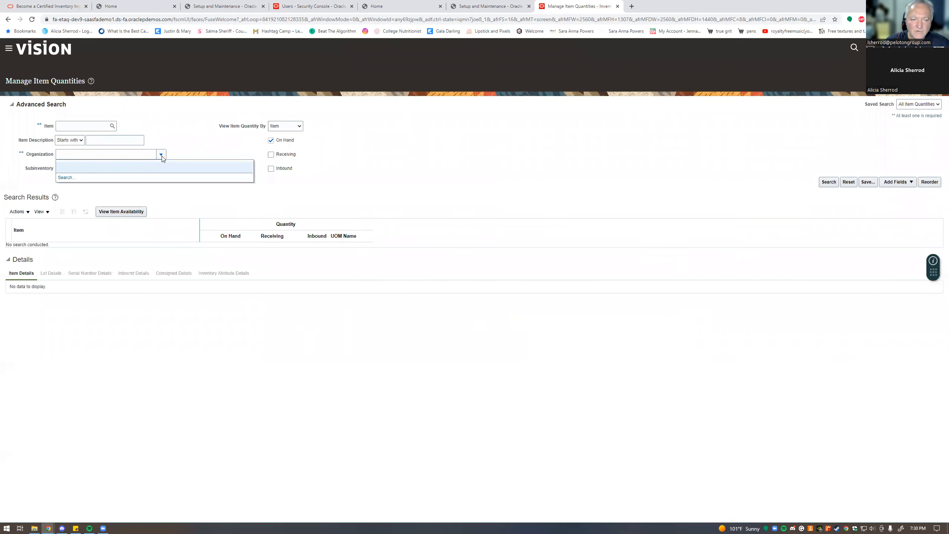
left_click(79, 178)
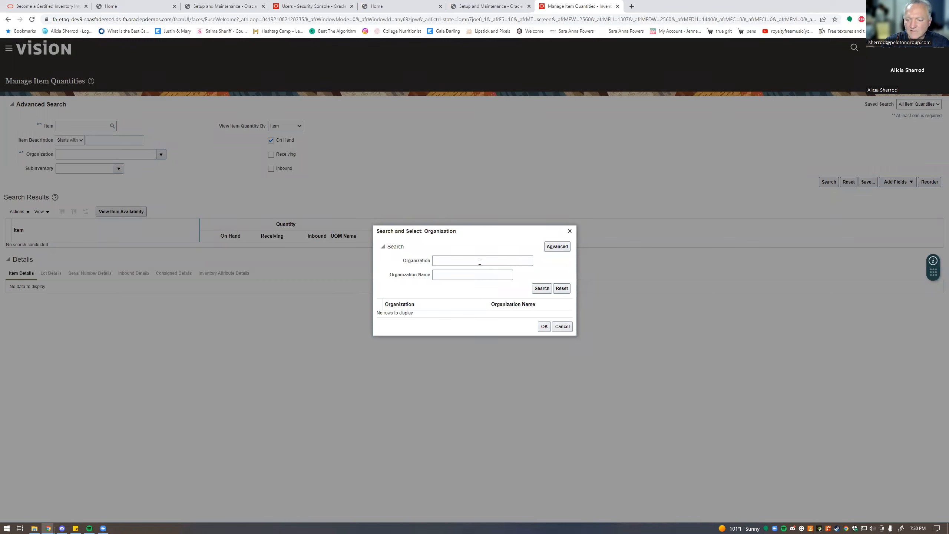
- Search organizations with no criteria, then switch to the Setup and Maintenance tab
left_click(480, 262)
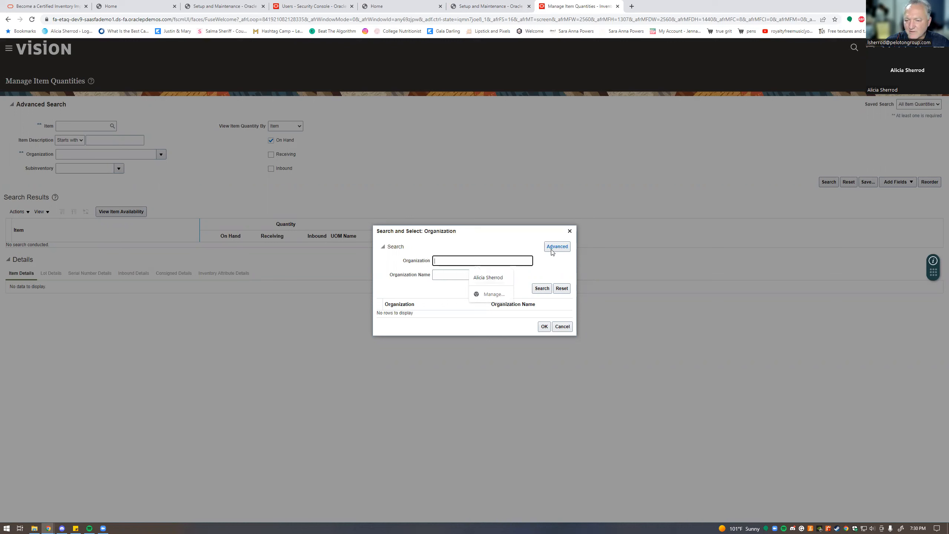
left_click(542, 287)
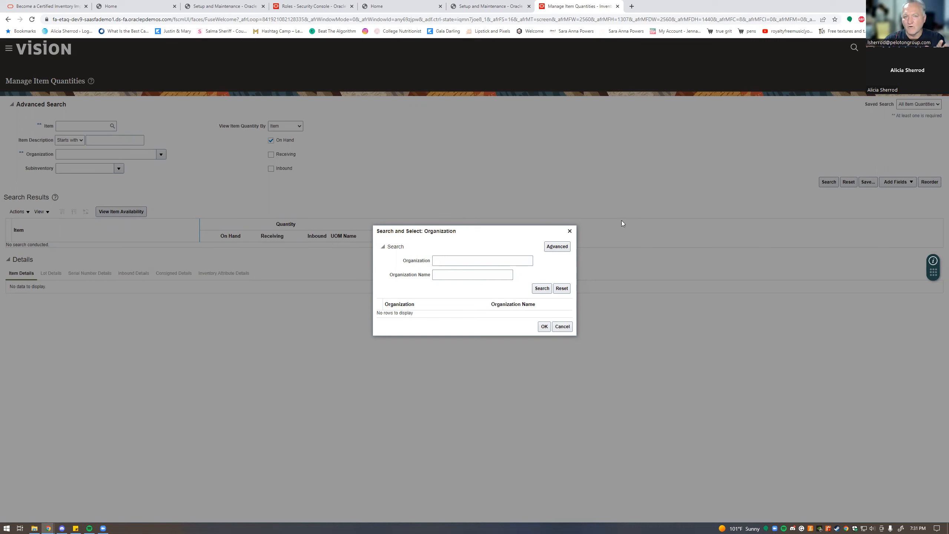
left_click(503, 9)
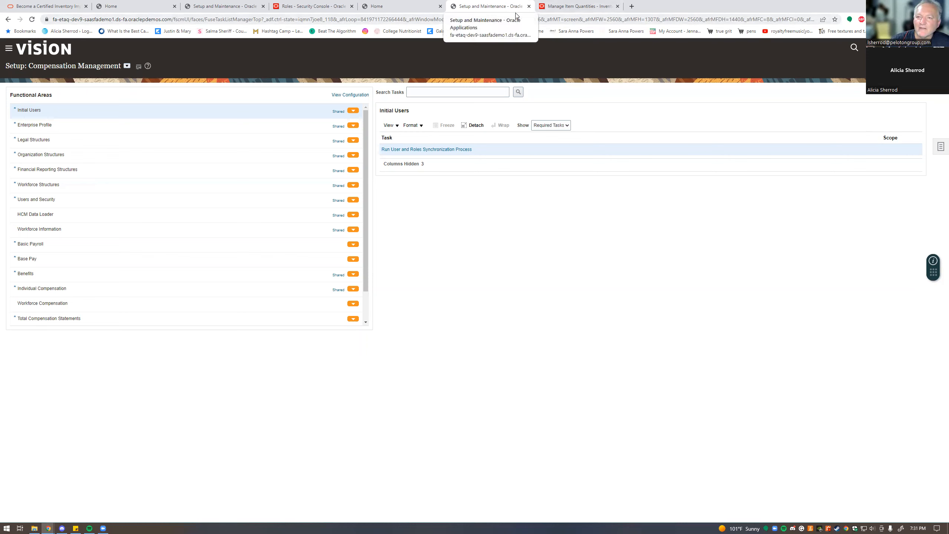
- Cancel the organization search on Manage Item Quantities and return to Setup and Maintenance
left_click(571, 6)
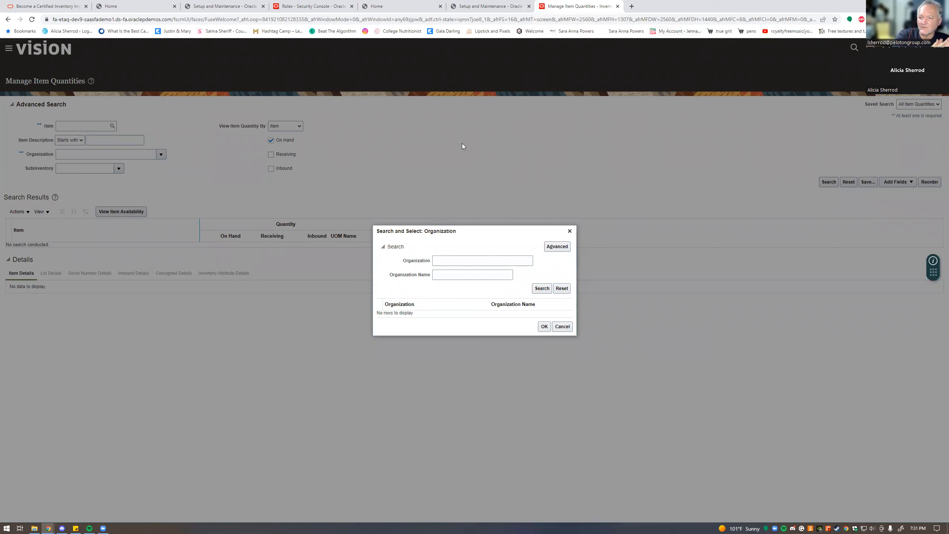
left_click(569, 231)
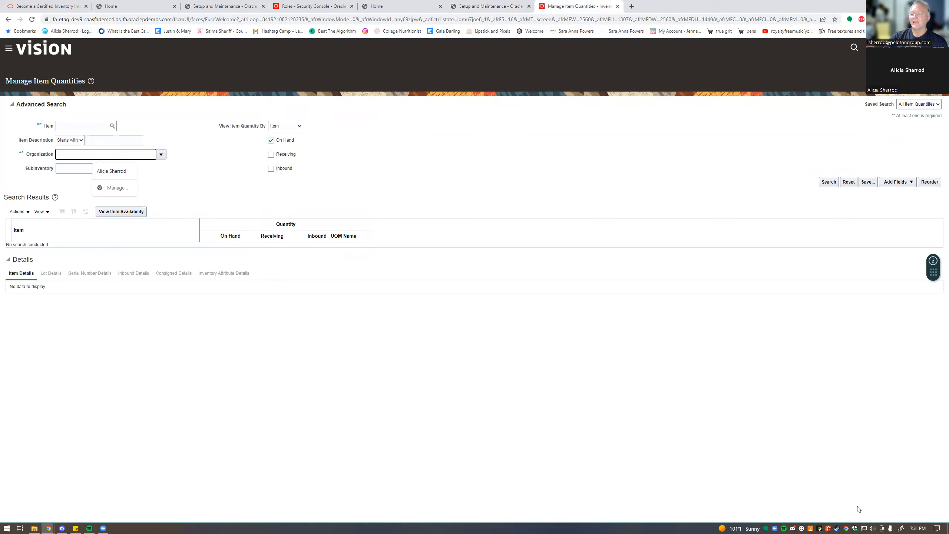
left_click(466, 7)
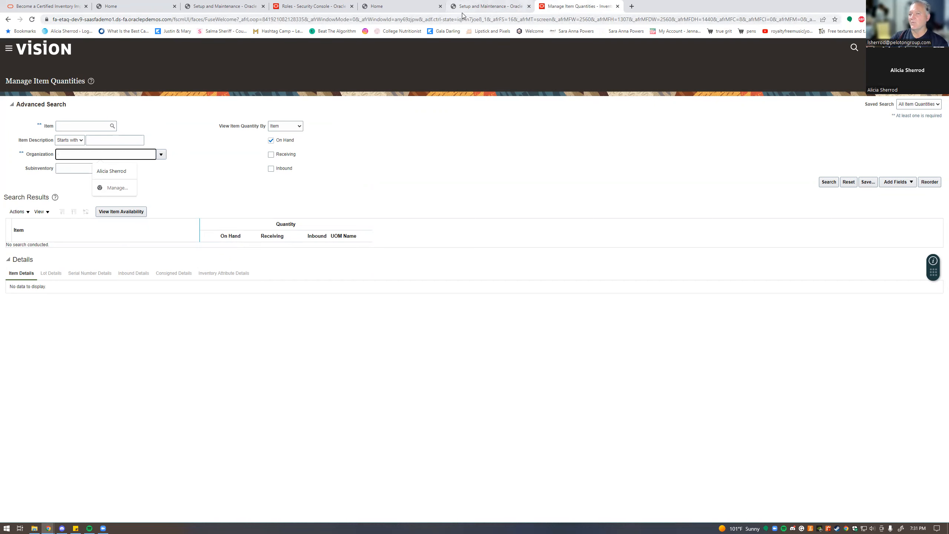
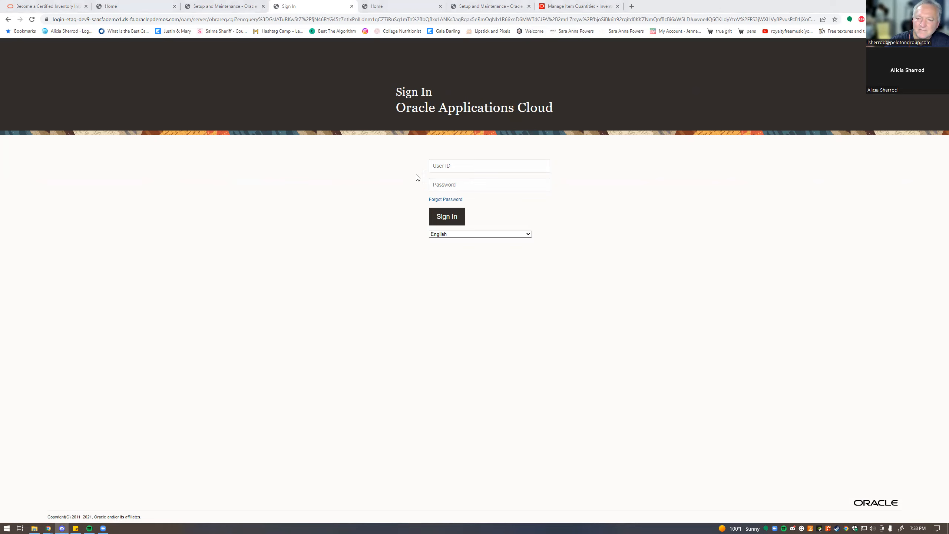
- Sign in as the implementation user by pasting the user ID and password
left_click(443, 167)
type("SCM_IMPL")
left_click(491, 184)
key("ctrl+v")
left_click(457, 220)
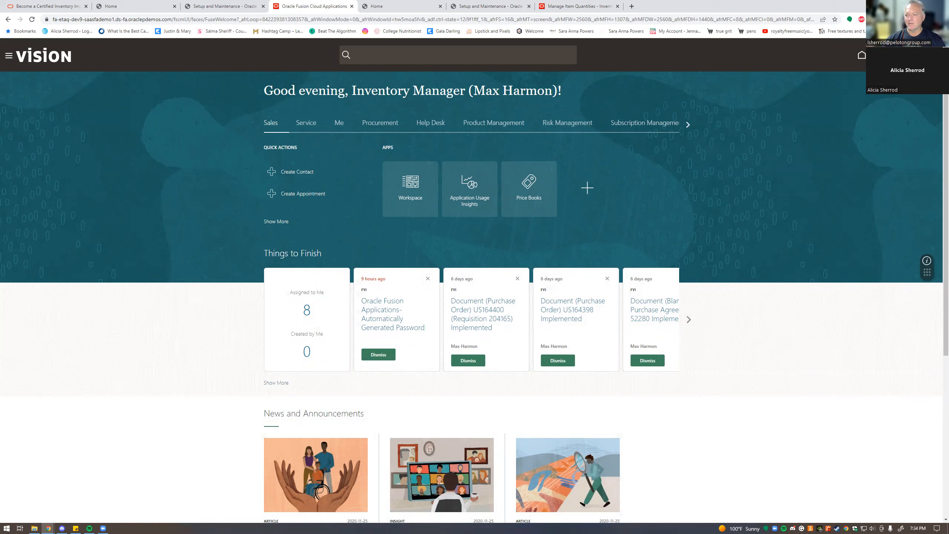
- Browse the Navigator and home page tabs, then open Setup and Maintenance from Settings and Actions
left_click(8, 56)
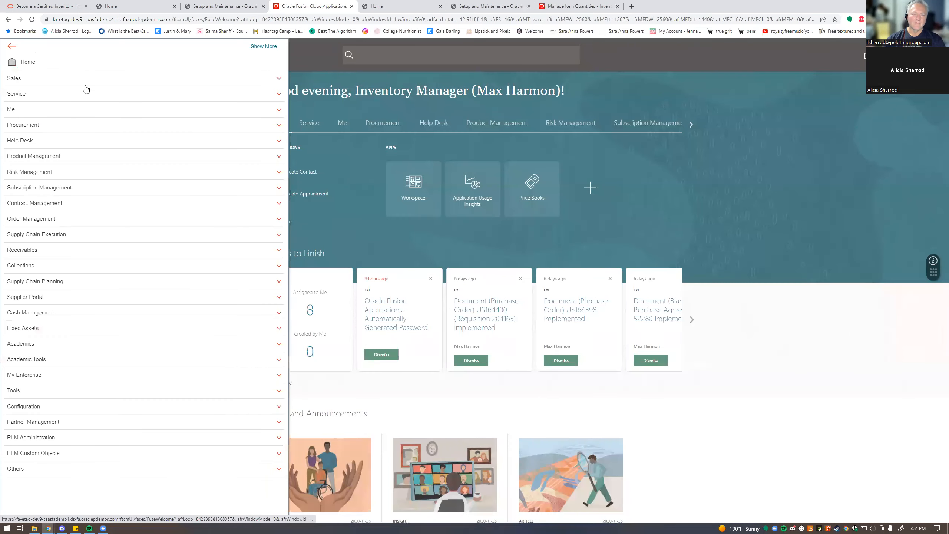
left_click(20, 164)
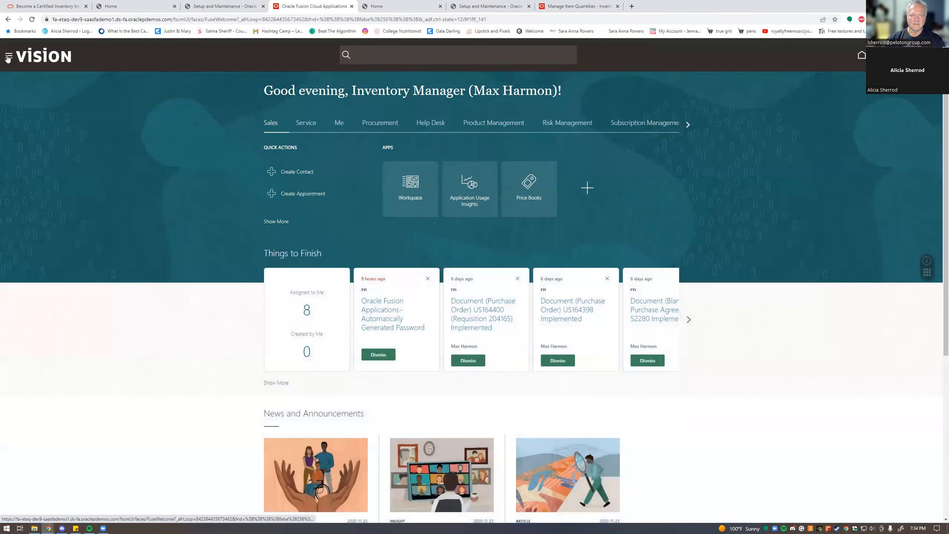
left_click(8, 56)
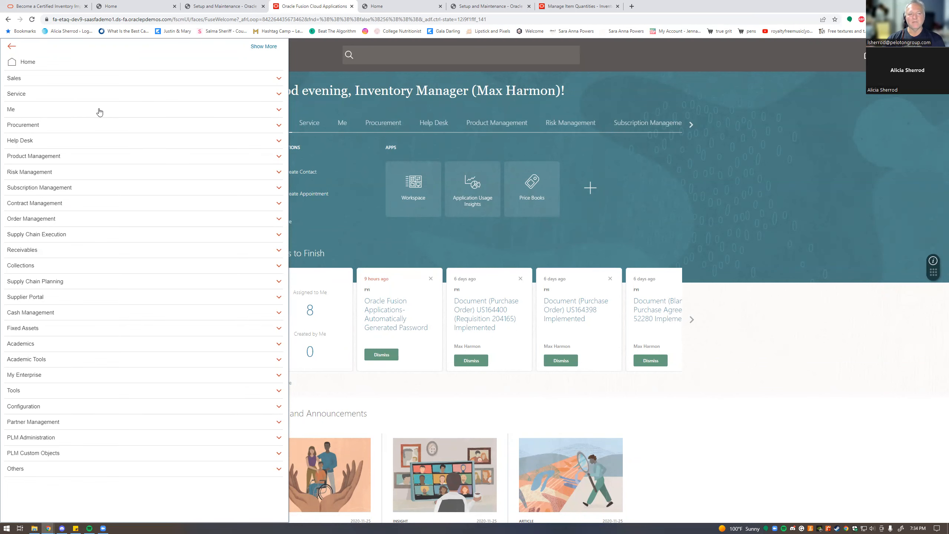
left_click(8, 47)
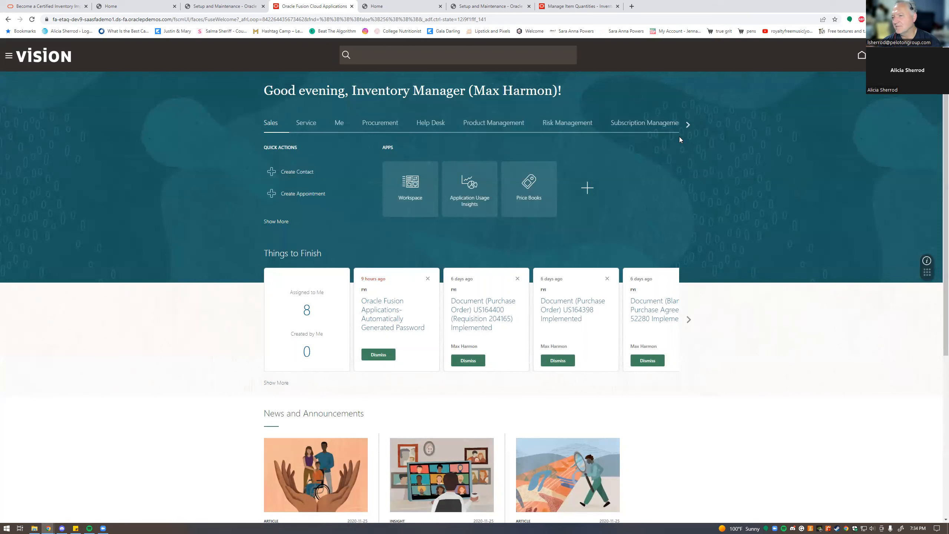
left_click(687, 125)
left_click(689, 125)
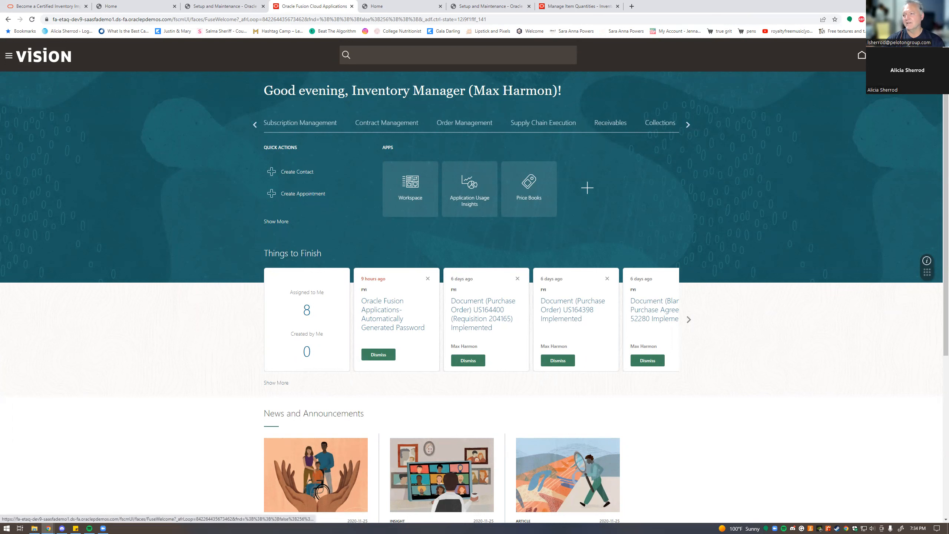
left_click(929, 55)
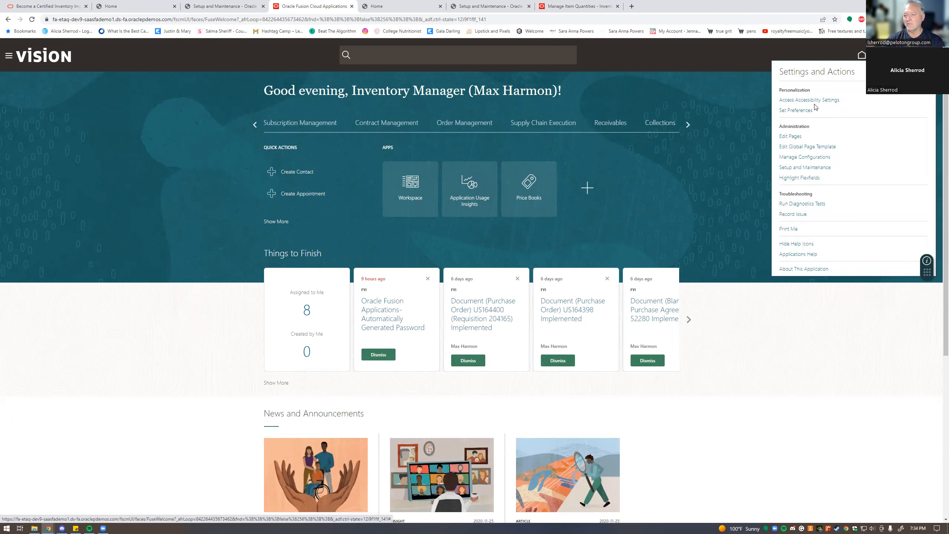
left_click(793, 169)
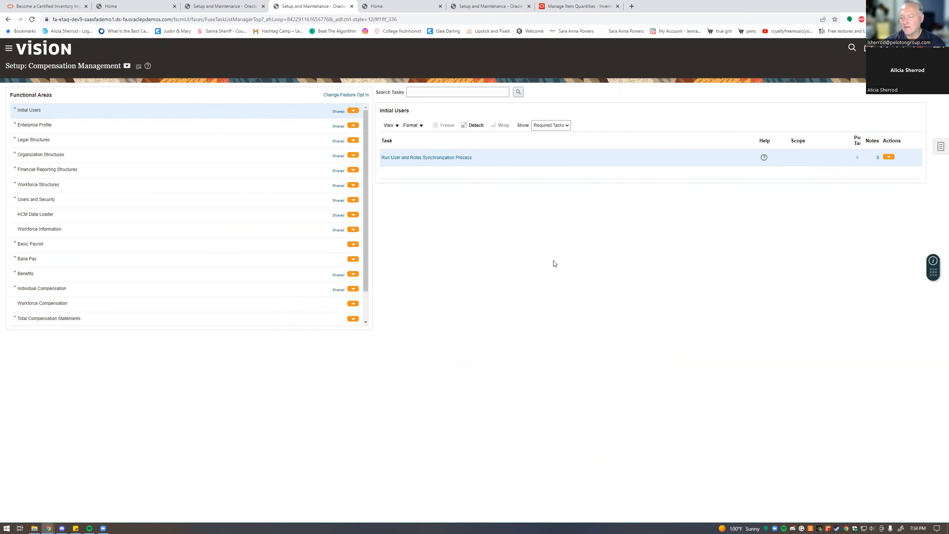
- Pause and close the Spotify player, then bring up the setup task Search page
key("XF86AudioRaiseVolume")
key("XF86AudioPlay")
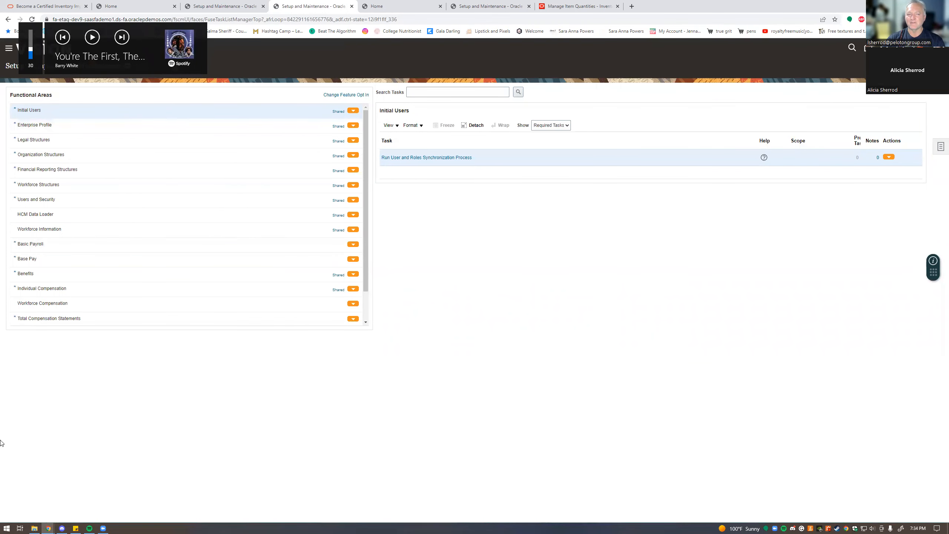
right_click(89, 527)
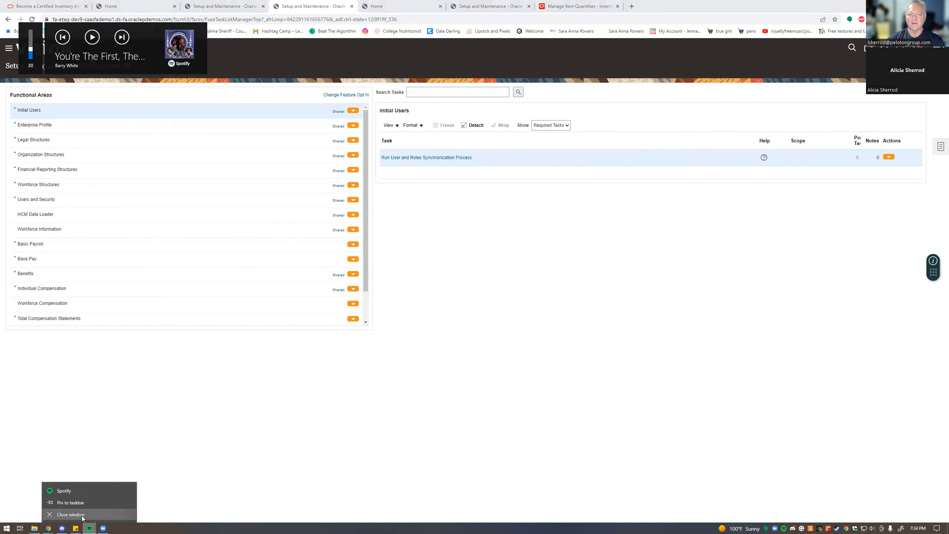
left_click(83, 515)
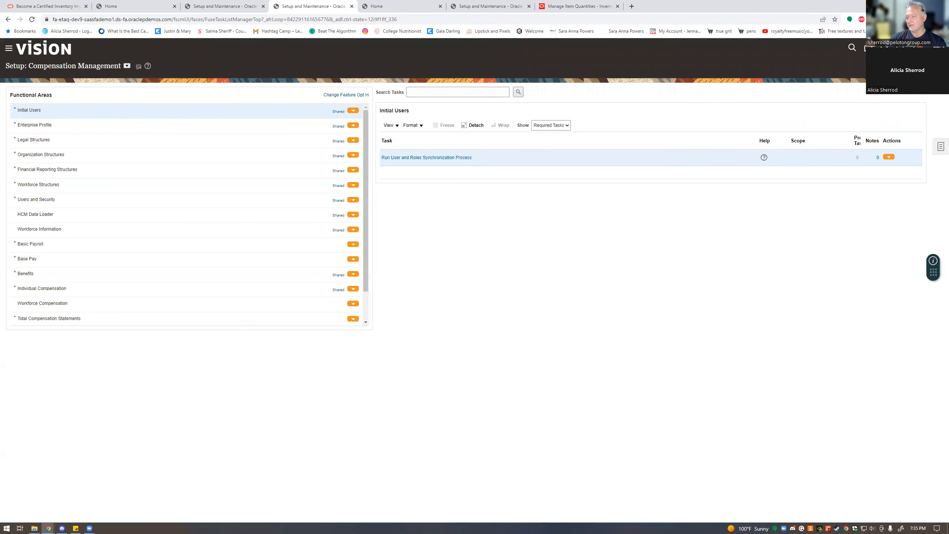
left_click(940, 146)
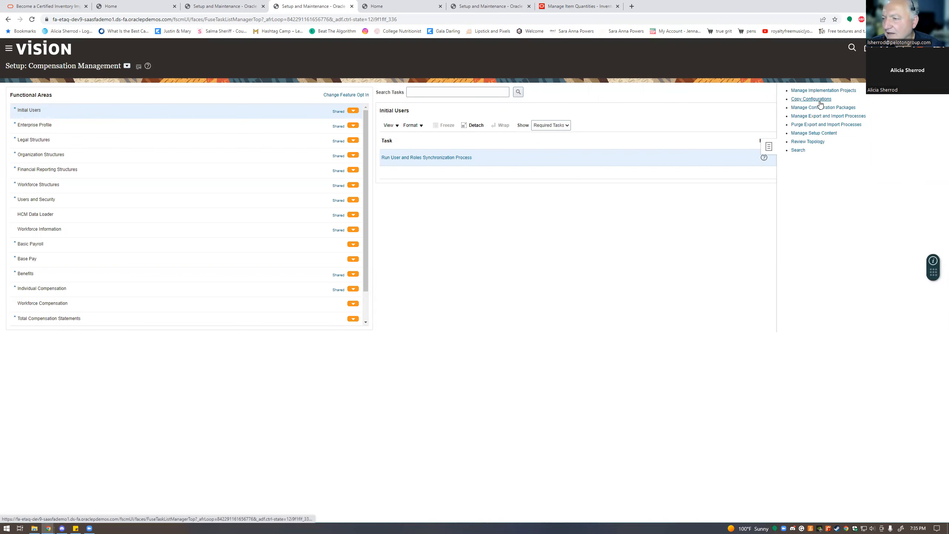
left_click(794, 150)
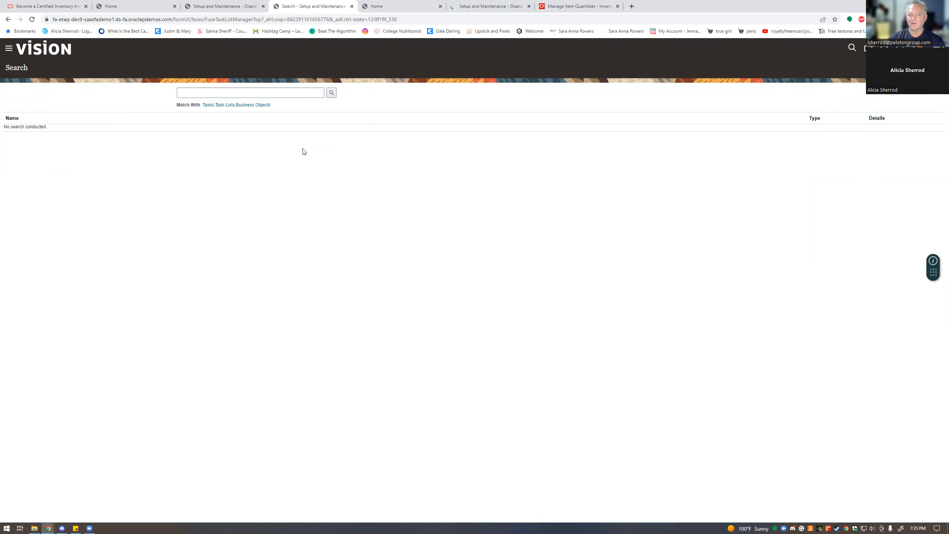
- Search setup tasks for %data%access and open the All User Data Access business object
left_click(295, 94)
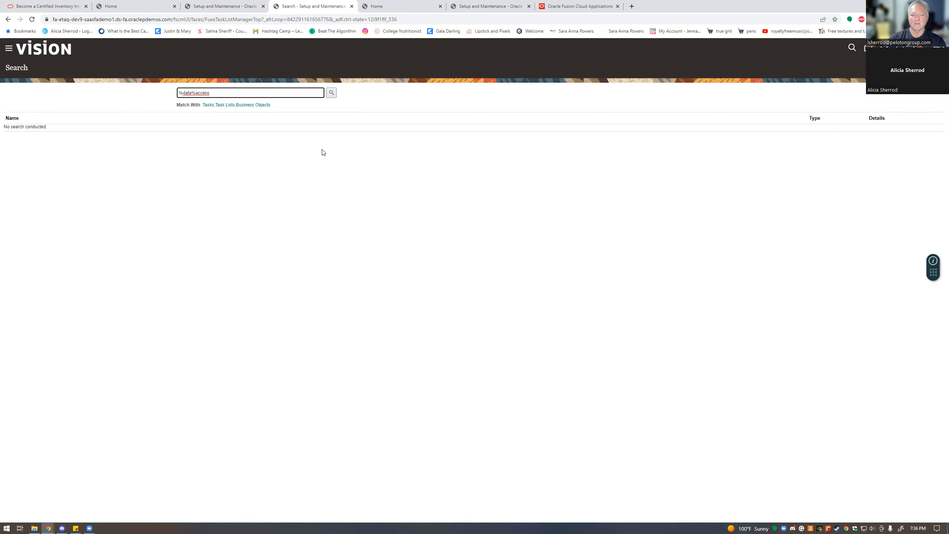
left_click(331, 92)
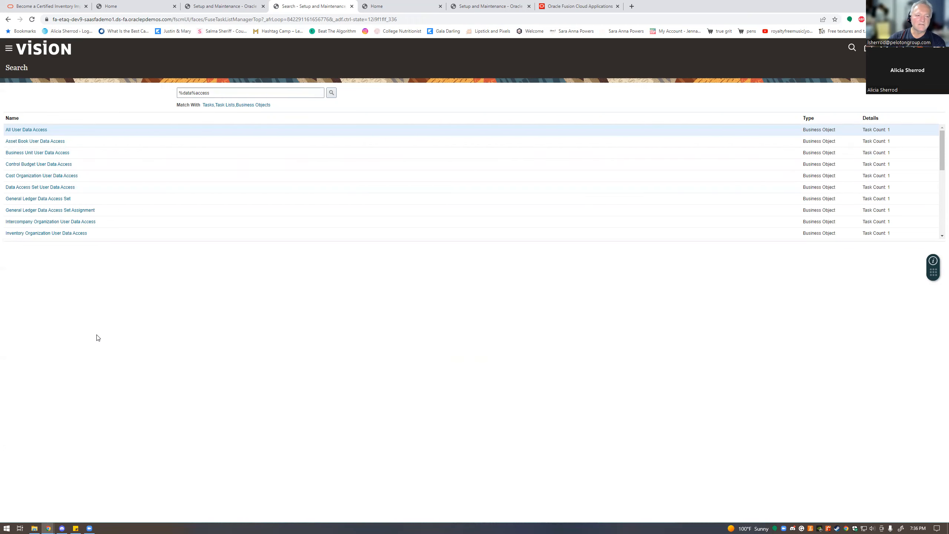
left_click(36, 129)
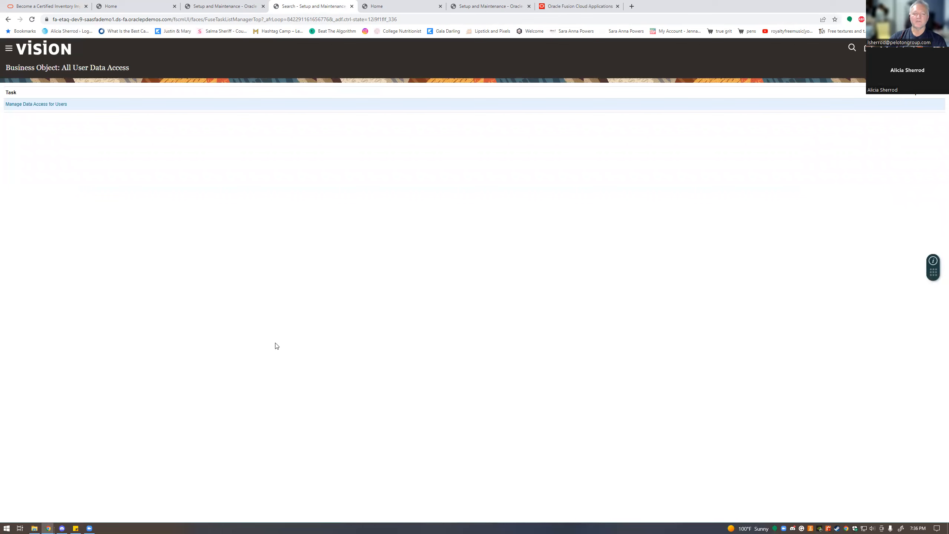
- Open the Manage Data Access for Users task
left_click(40, 104)
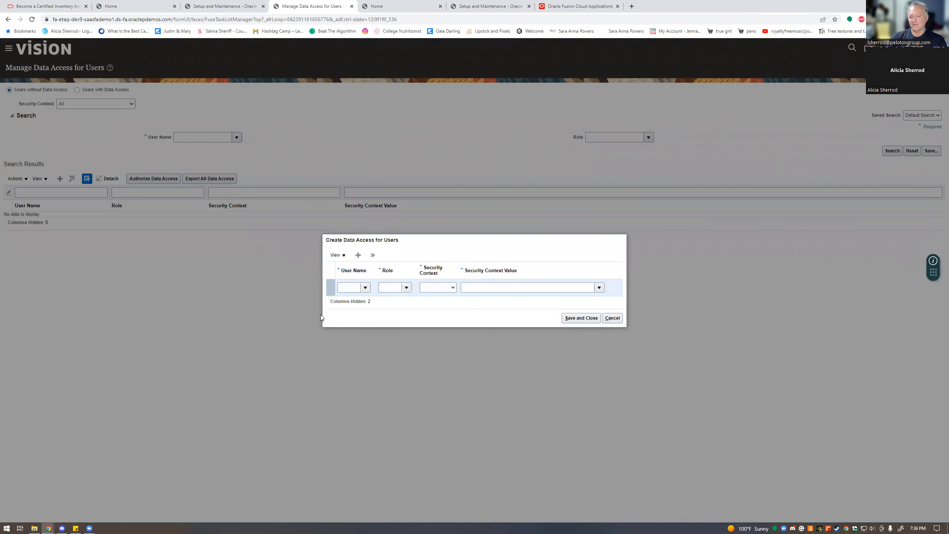
- Select the new user and assign role Warehouse Manager with security context Inventory organization
left_click(346, 288)
type(".smith")
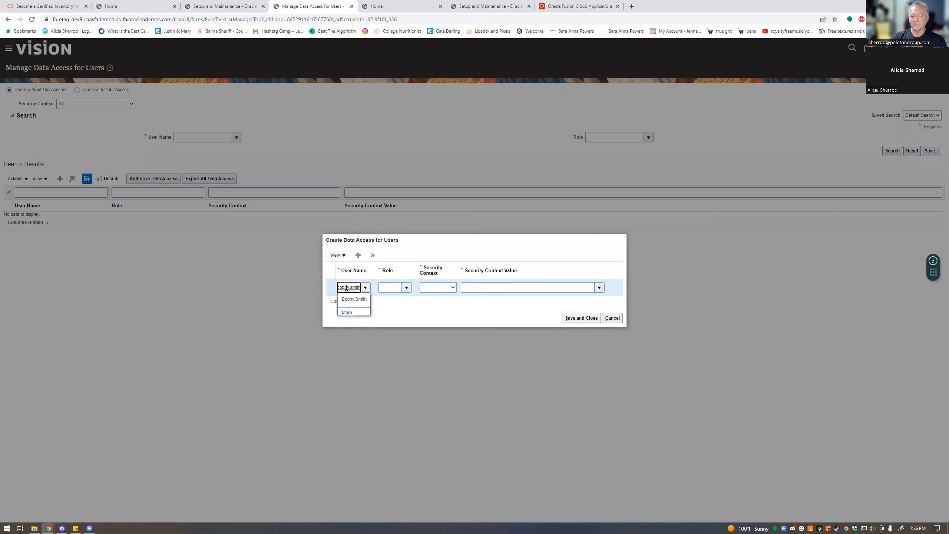
left_click(349, 299)
left_click(406, 288)
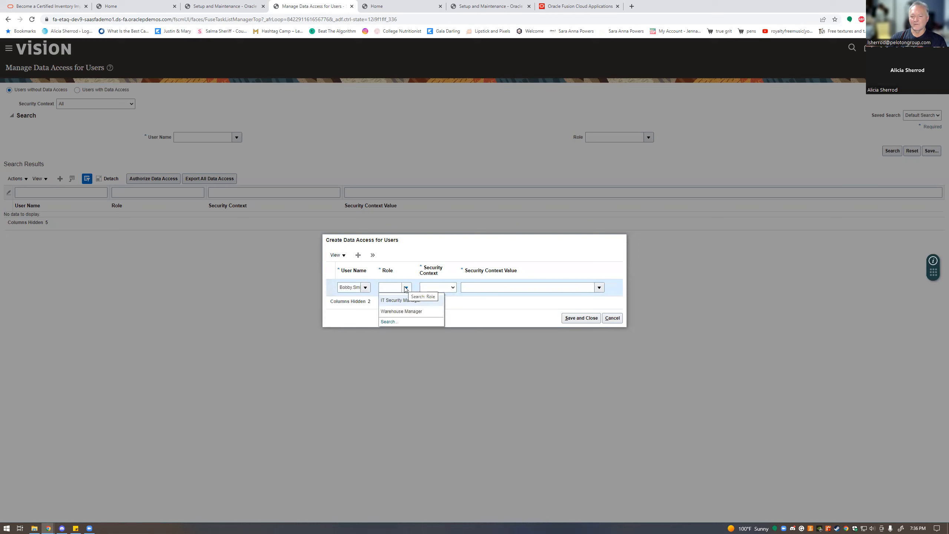
left_click(401, 311)
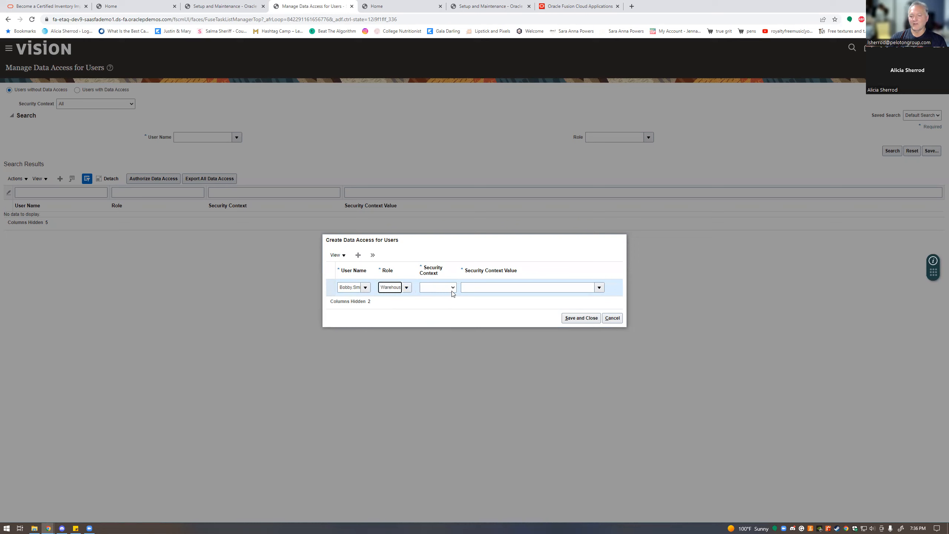
left_click(452, 288)
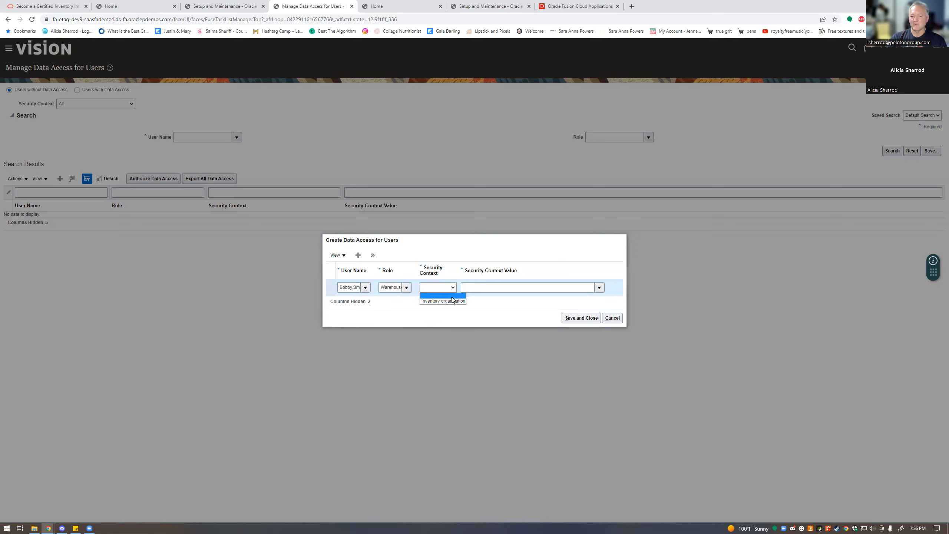
left_click(453, 300)
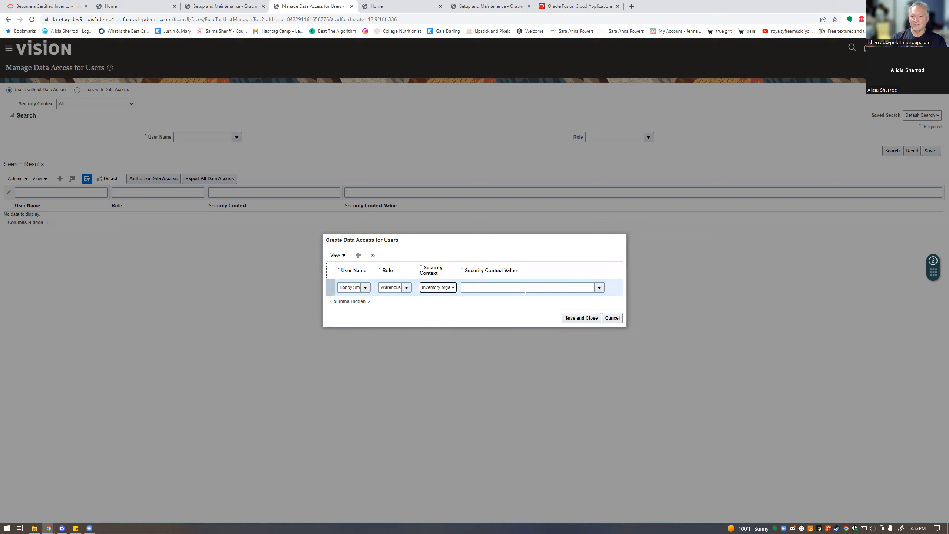
- Choose inventory organization 002 as the security context value and save the data access
left_click(598, 288)
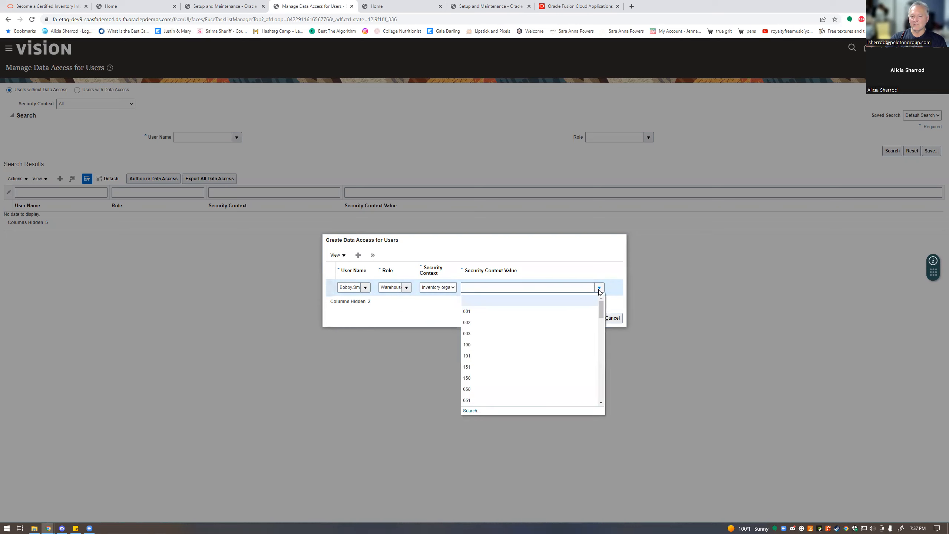
scroll(576, 318, "down", 1)
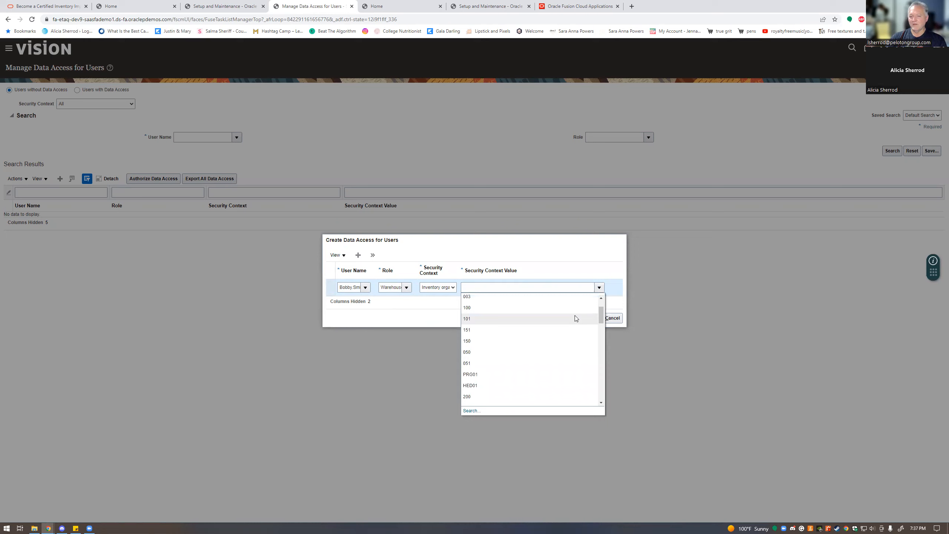
scroll(575, 318, "up", 2)
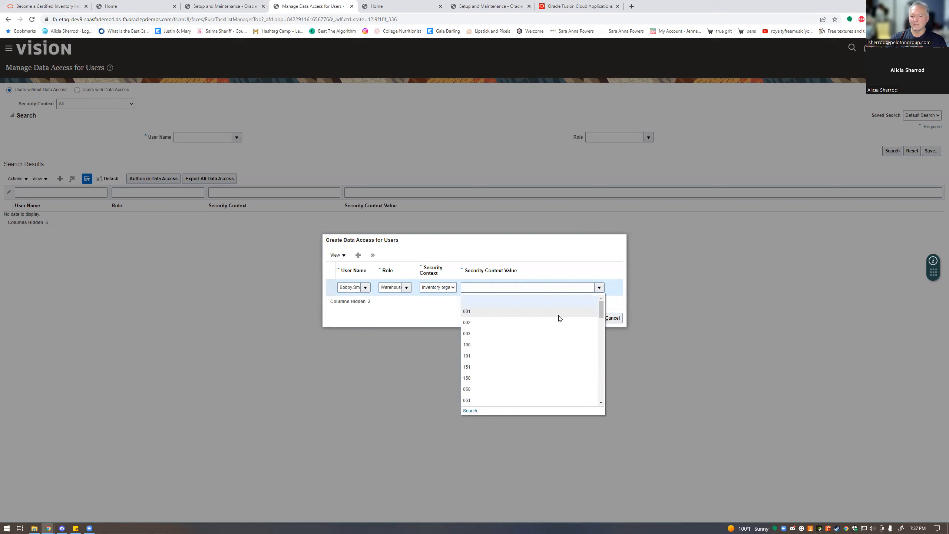
left_click(488, 321)
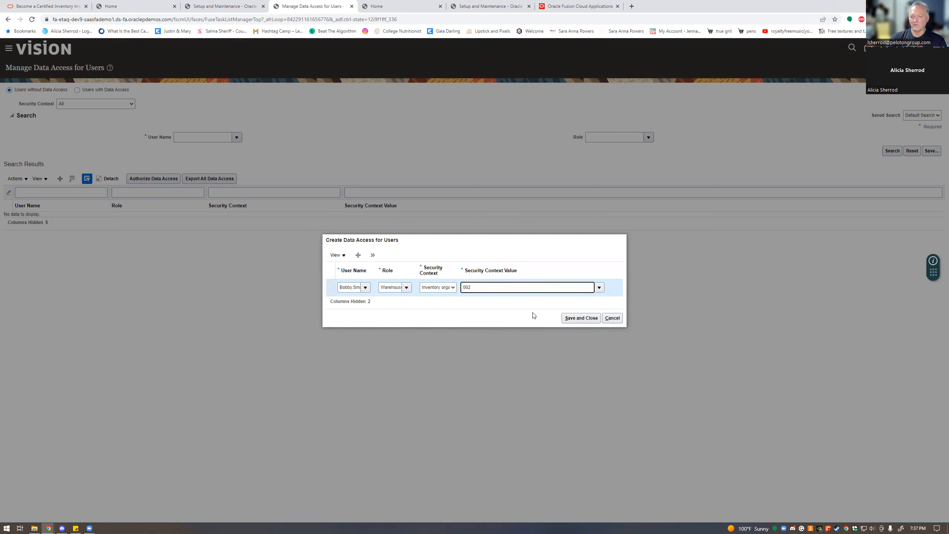
left_click(569, 318)
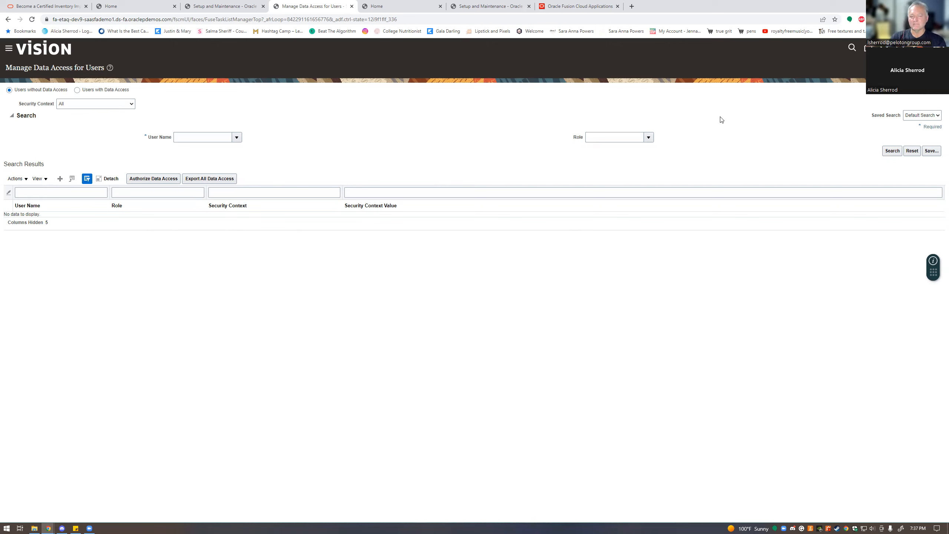
- Sign out and sign back in as the new user with their user ID and password
left_click(940, 48)
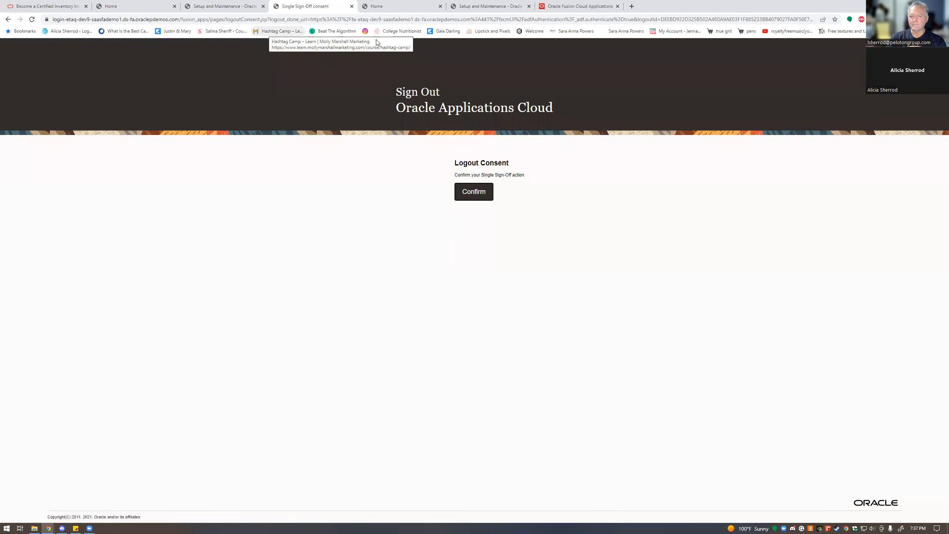
left_click(463, 193)
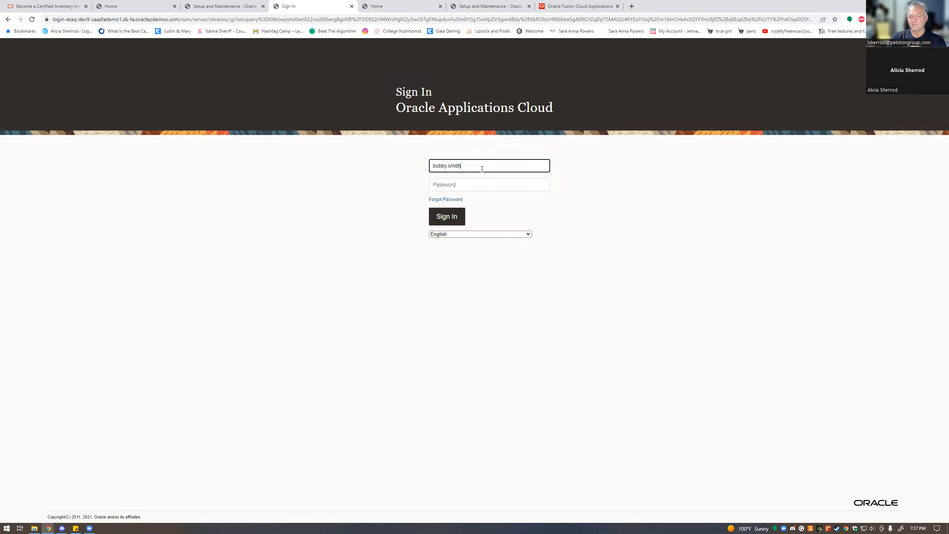
key("Tab")
type("******")
key("Return")
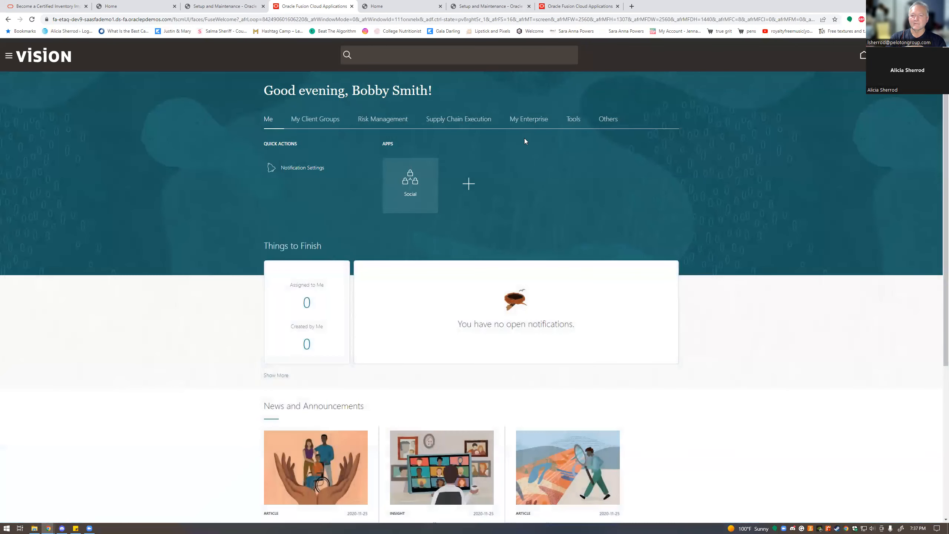
left_click(458, 119)
left_click(410, 185)
left_click(937, 122)
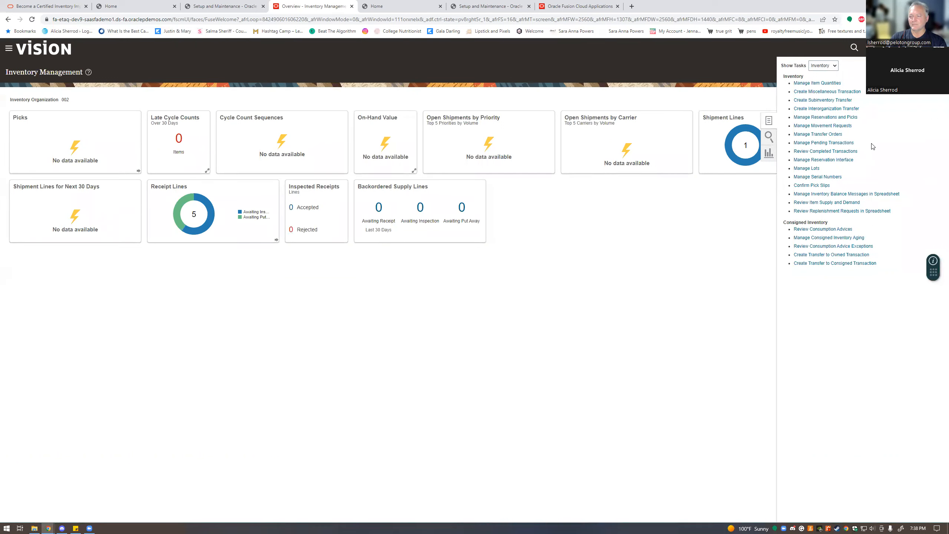
- Open Manage Item Quantities for organization 002 and review on-hand quantities, e.g. CM50015 at 200 Ea
left_click(838, 86)
left_click(161, 154)
left_click(161, 154)
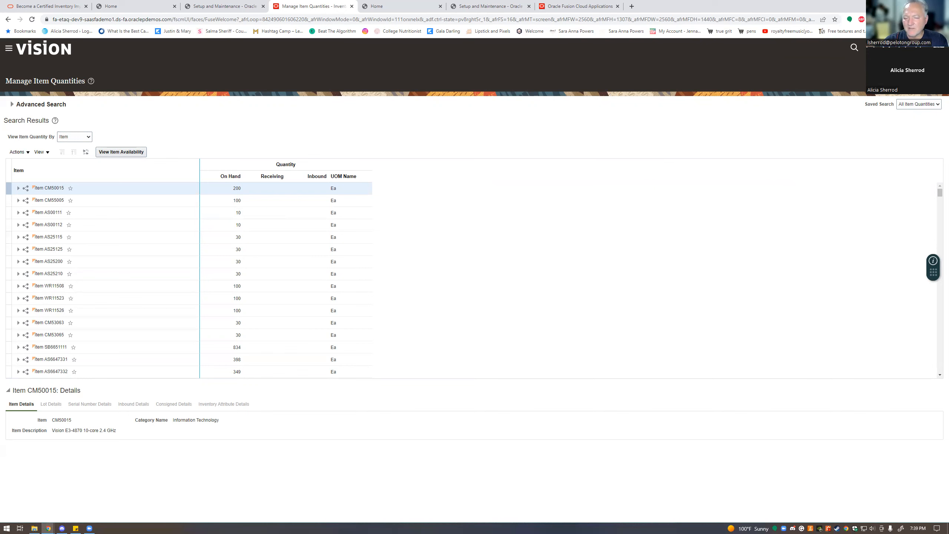
- Sign out of the new user's session and sign back in as the implementation user
left_click(937, 48)
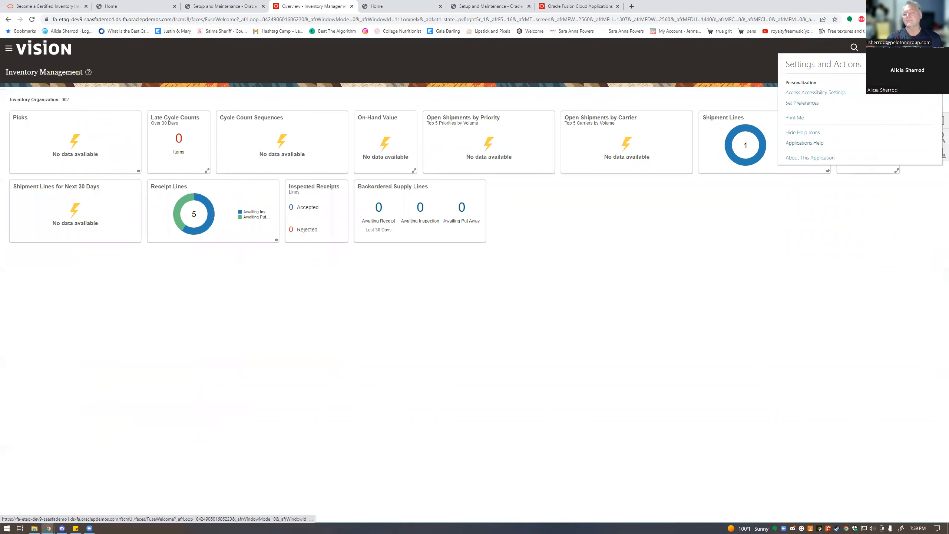
left_click(924, 64)
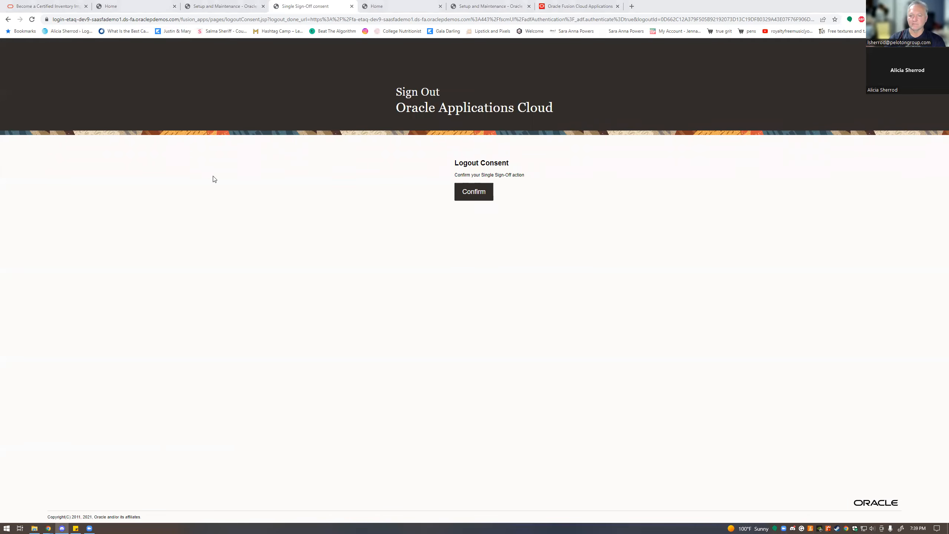
left_click(468, 192)
left_click(447, 189)
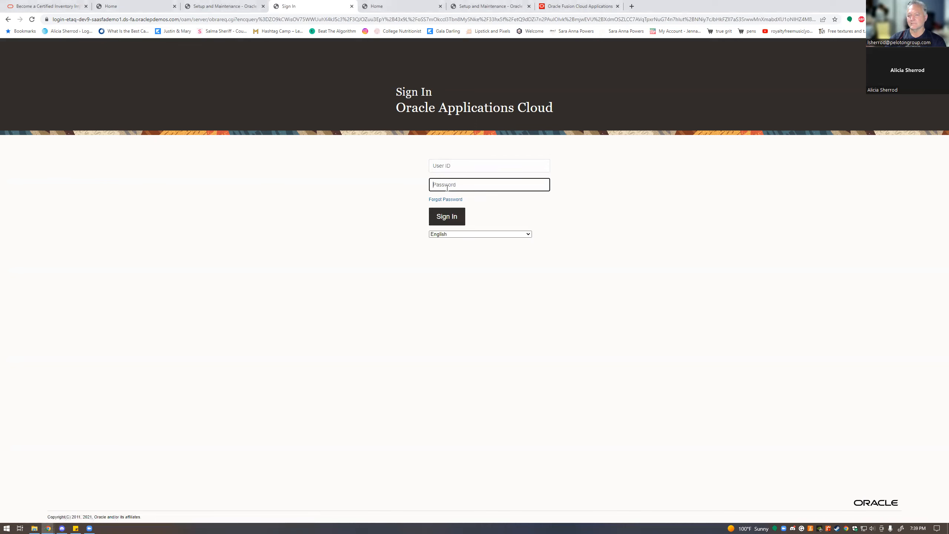
key("ctrl+v")
key("alt+Tab")
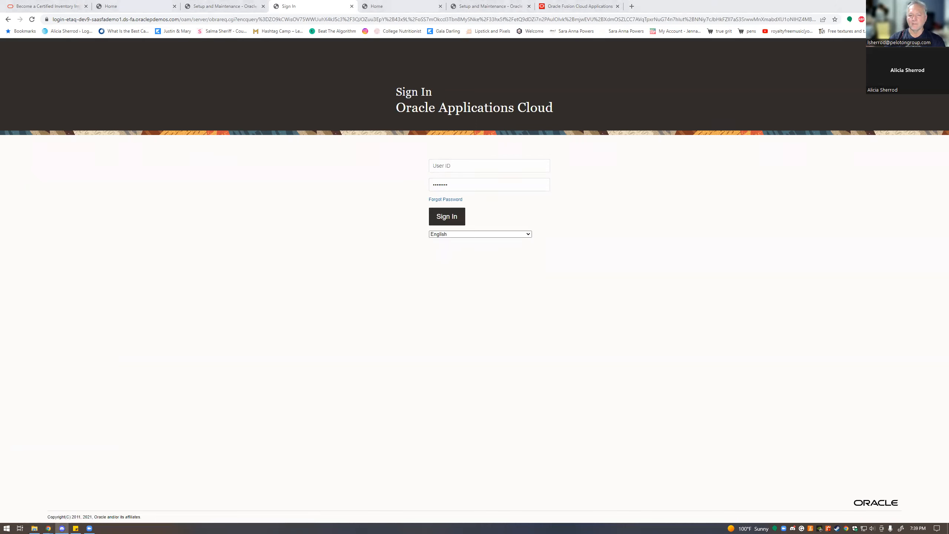
left_click(464, 166)
type("SCM_IMPL")
left_click(446, 216)
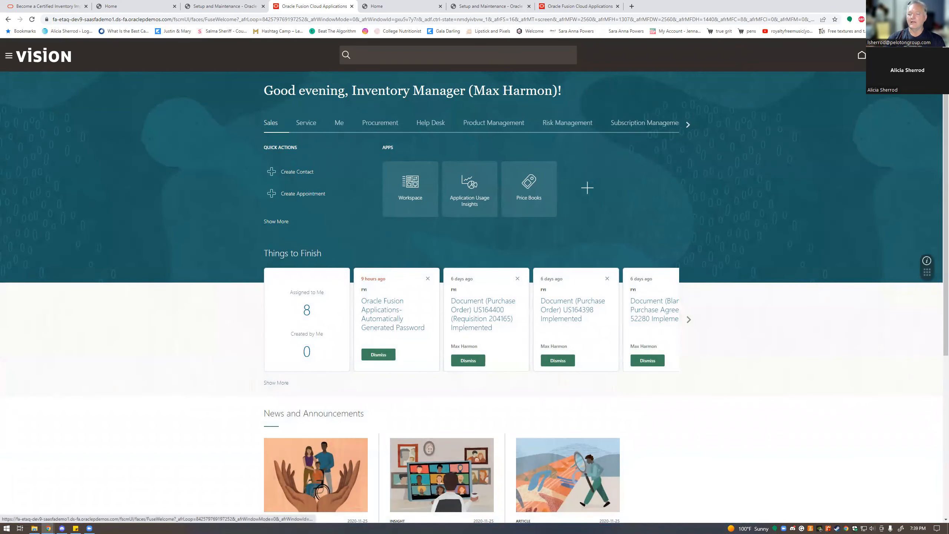
- Go to Setup and Maintenance from Settings and Actions and bring up the setup task Search page
left_click(928, 55)
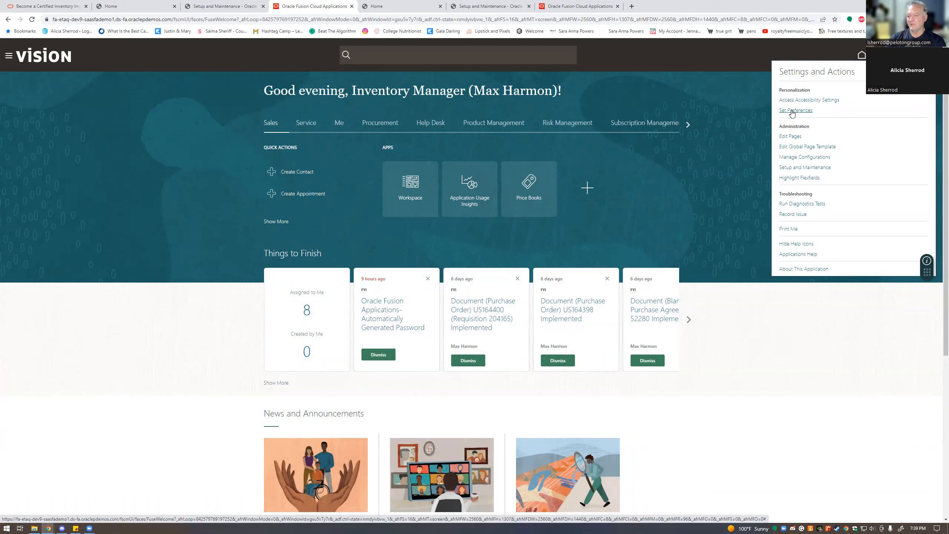
left_click(803, 167)
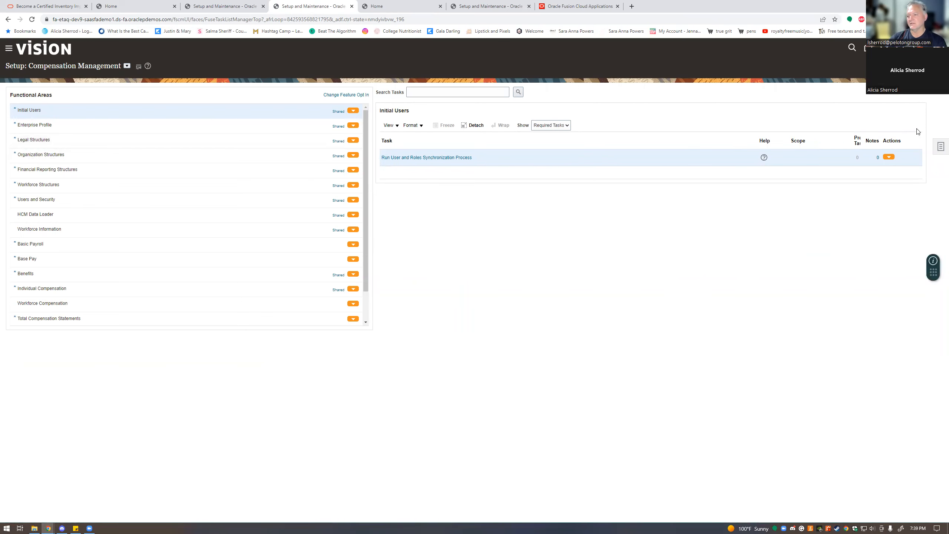
left_click(939, 147)
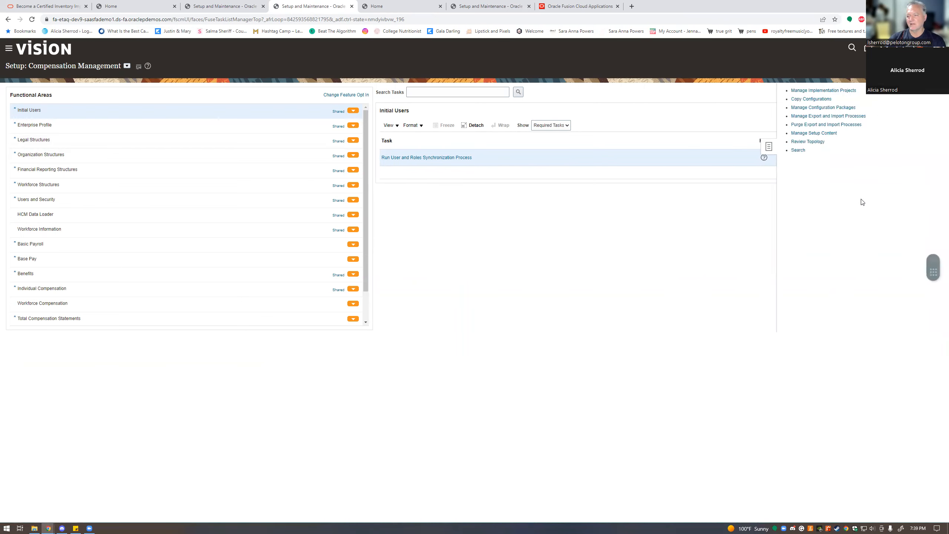
left_click(799, 150)
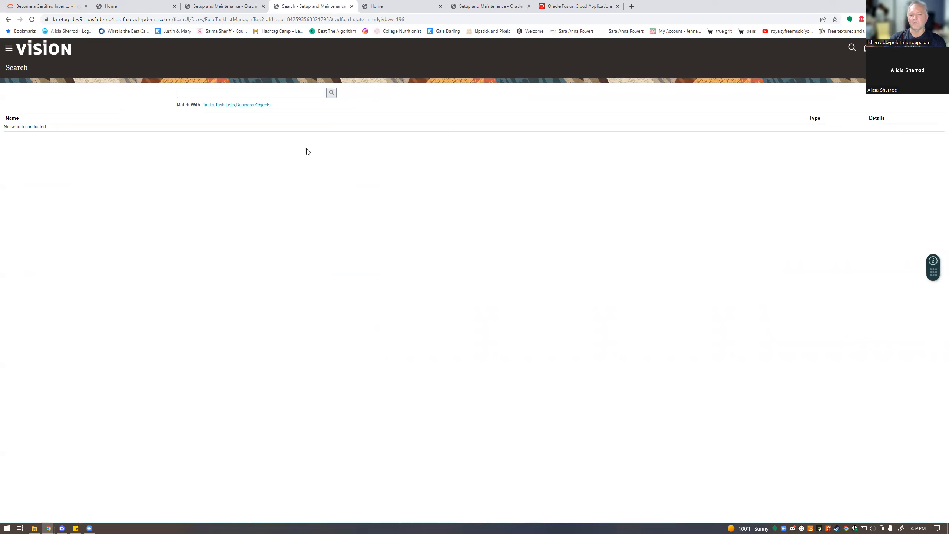
- Search the setup tasks for %user%
left_click(260, 91)
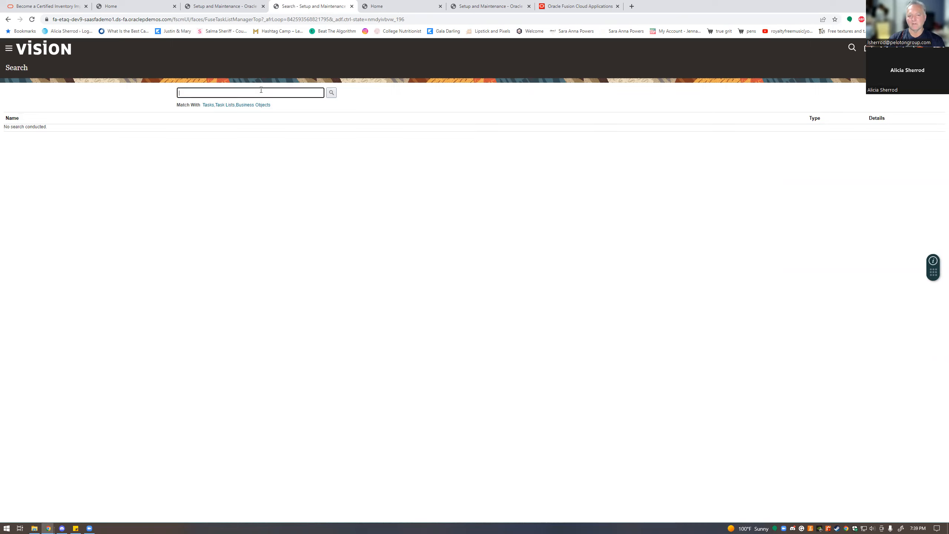
type("%user%")
left_click(333, 90)
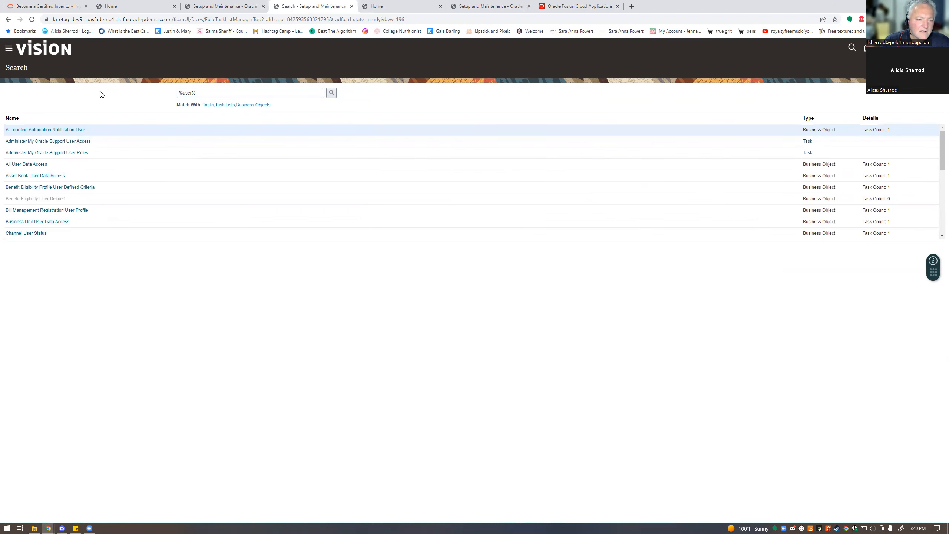
- Scroll through the %user% results to locate the Manage Users task
scroll(263, 225, "down", 3)
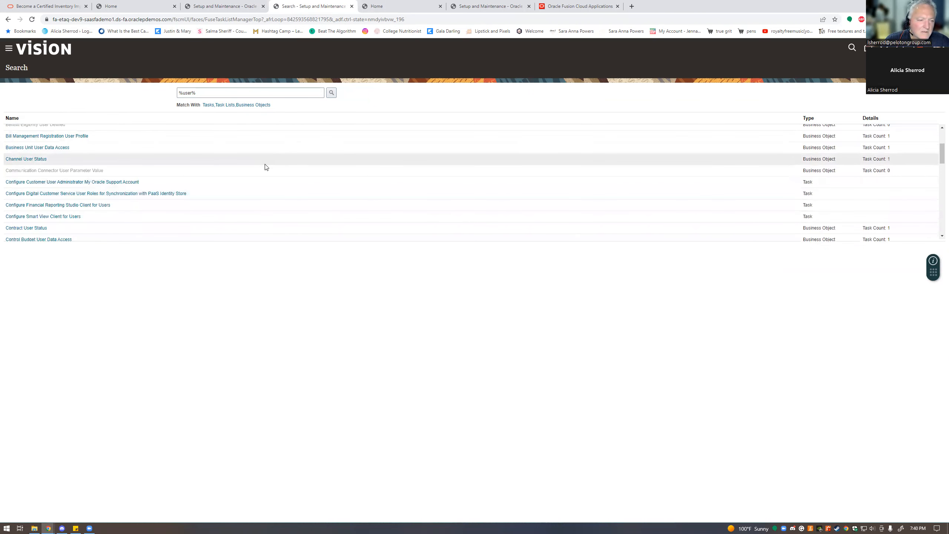
scroll(266, 167, "down", 3)
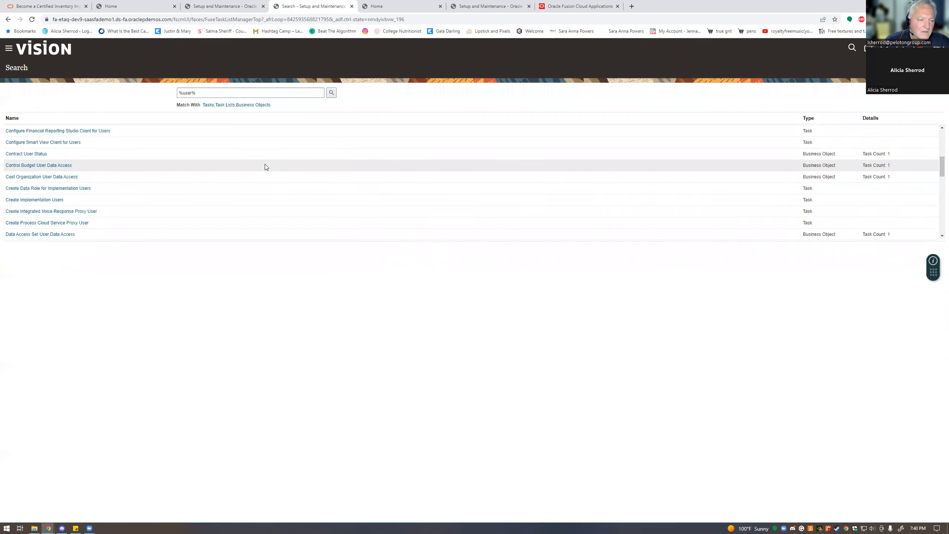
scroll(264, 166, "down", 1)
scroll(264, 167, "down", 1)
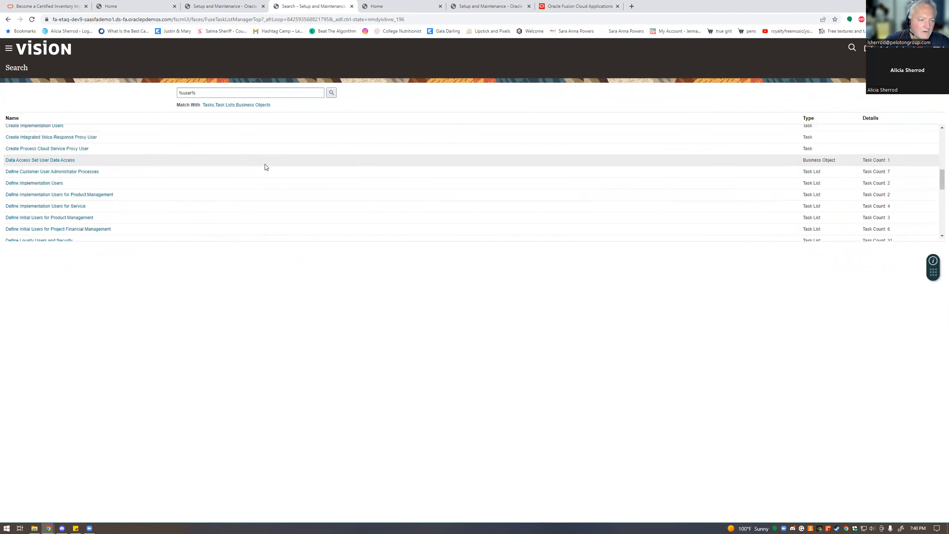
scroll(267, 166, "up", 1)
scroll(267, 167, "down", 1)
scroll(267, 166, "down", 1)
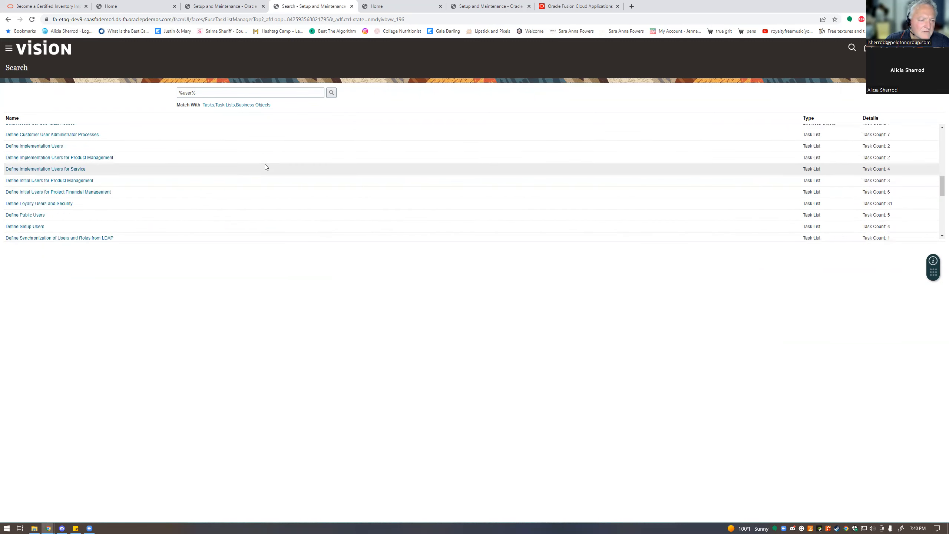
scroll(265, 167, "down", 1)
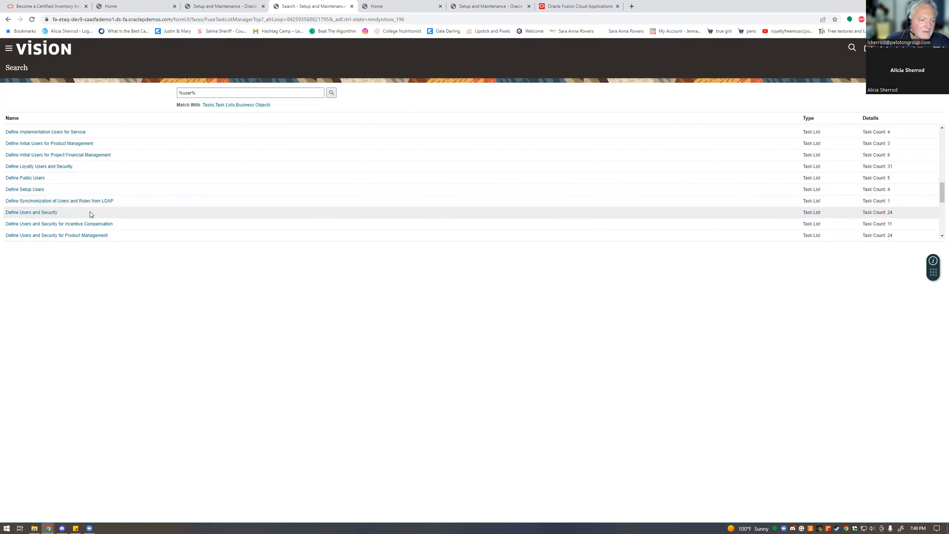
scroll(122, 224, "down", 2)
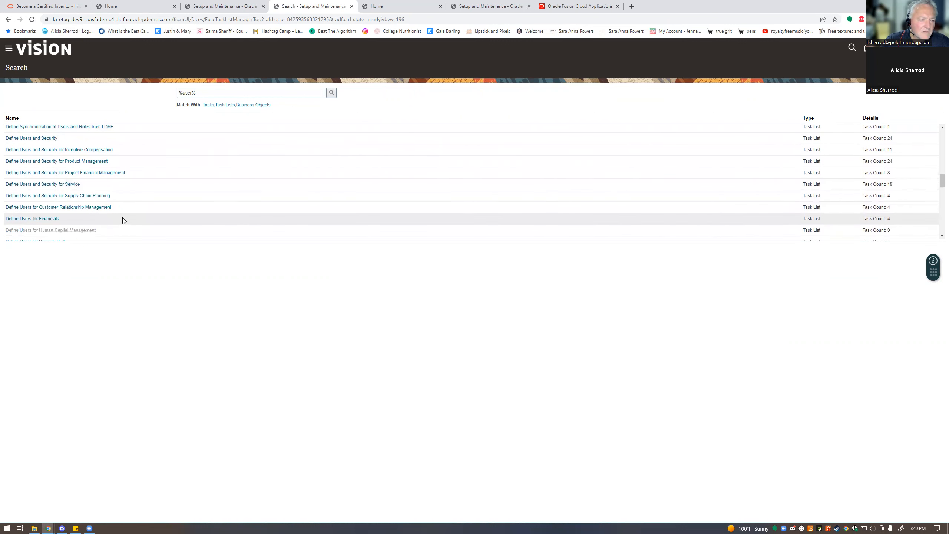
scroll(122, 218, "down", 2)
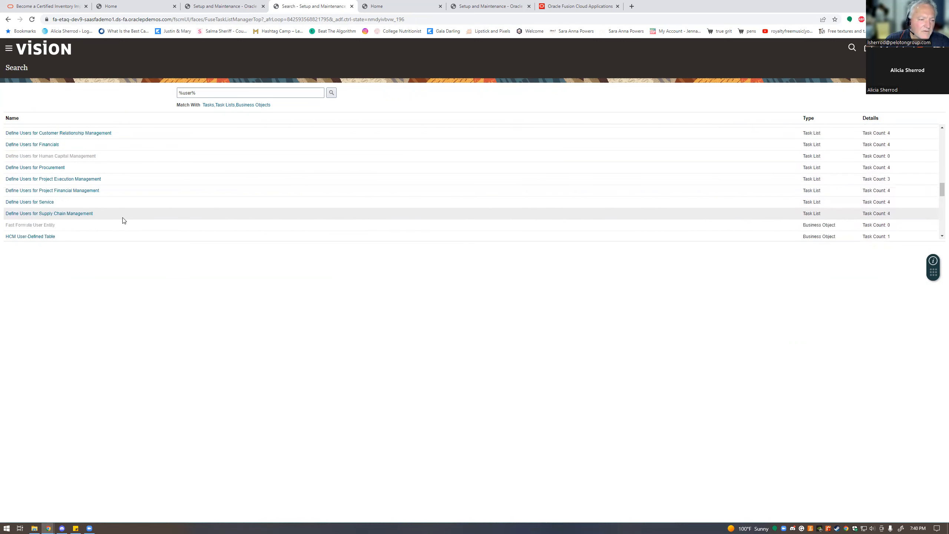
scroll(139, 212, "down", 1)
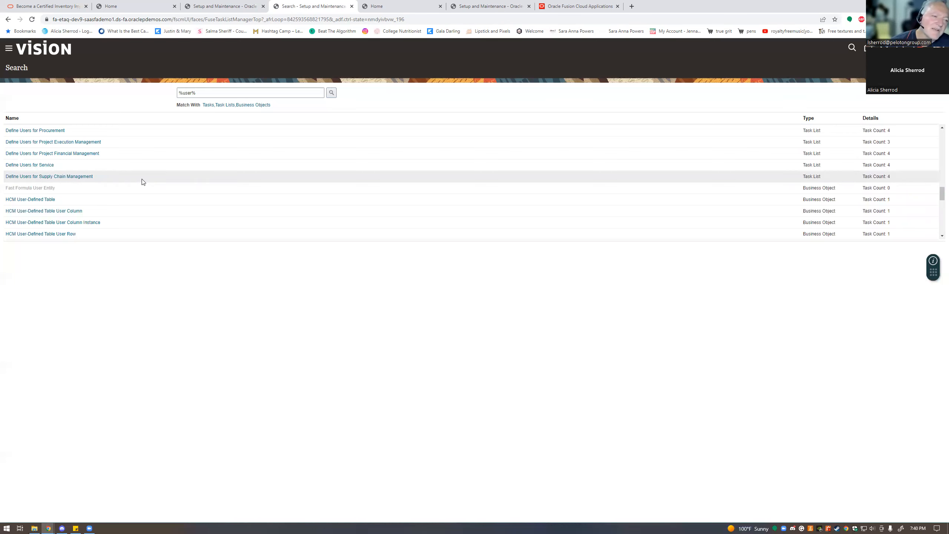
scroll(142, 182, "down", 1)
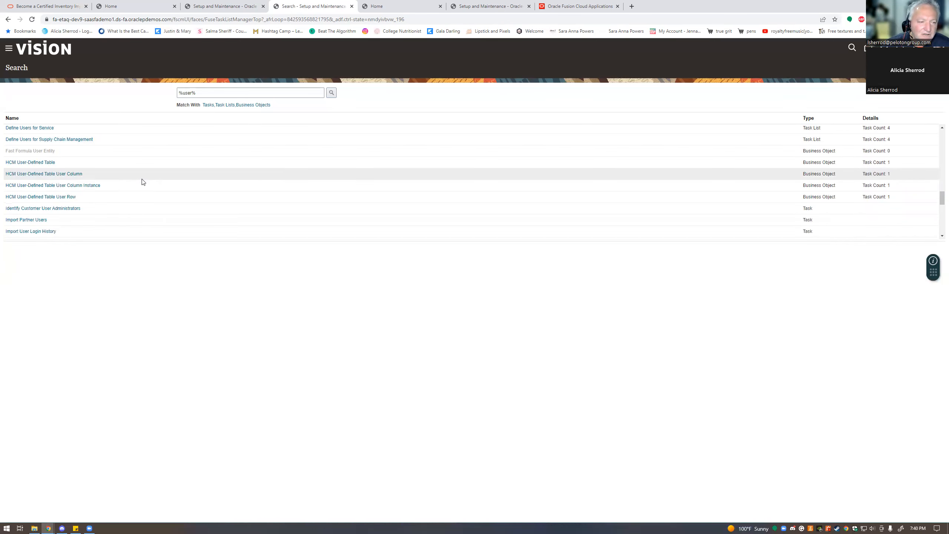
scroll(142, 182, "down", 1)
scroll(142, 178, "down", 2)
scroll(142, 180, "down", 1)
scroll(142, 182, "down", 5)
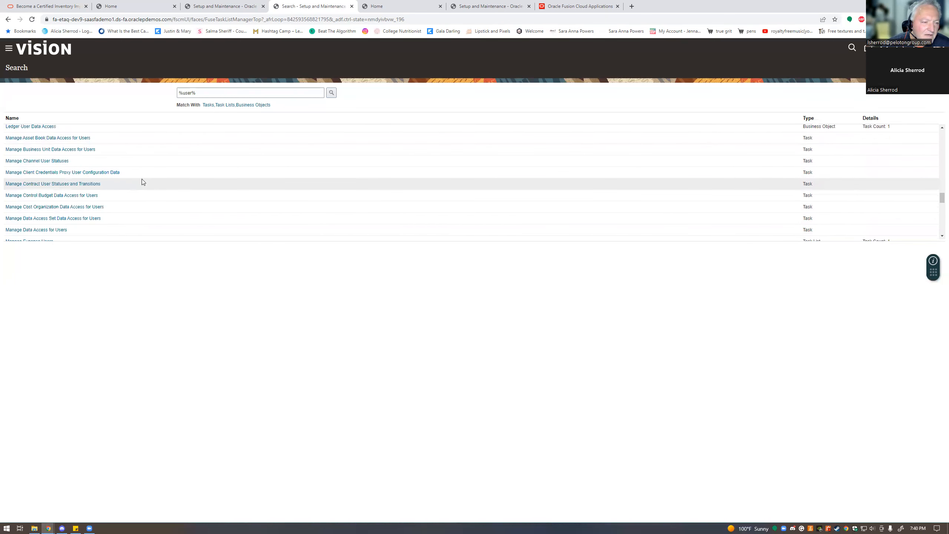
scroll(142, 182, "down", 1)
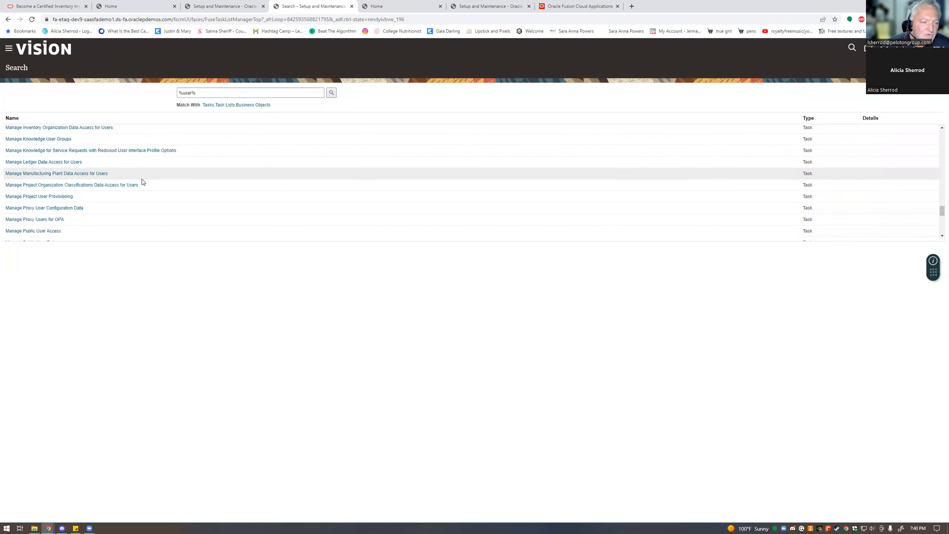
scroll(142, 182, "down", 3)
scroll(142, 182, "down", 2)
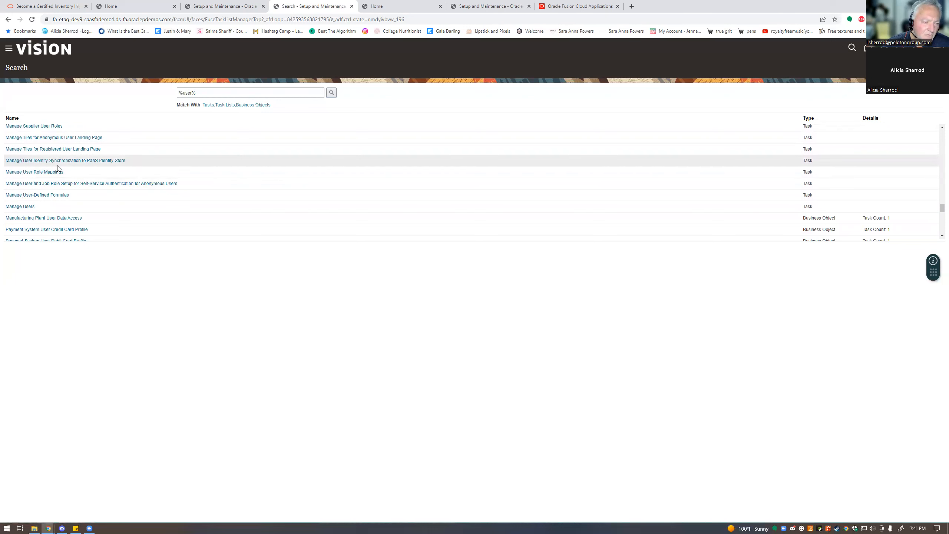
- Open Manage Users and start a new user, with hire date prefilled as 7/25/22
left_click(23, 206)
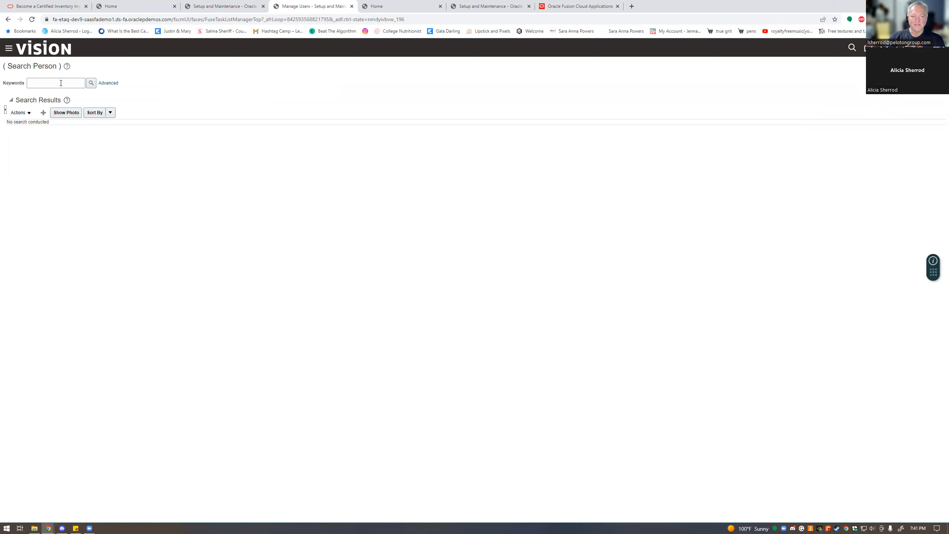
left_click(44, 113)
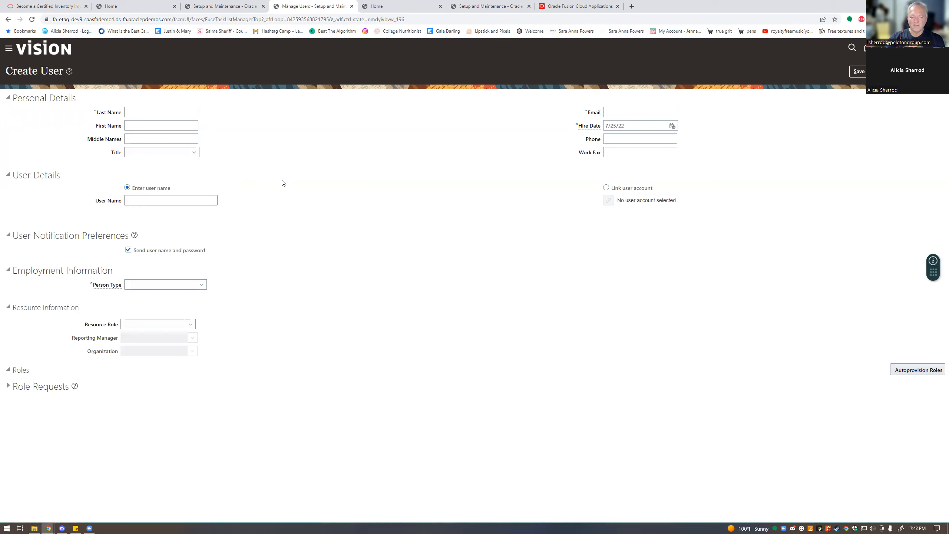
- Enter the new user's last, first and middle names and set the title to Mr
left_click(151, 111)
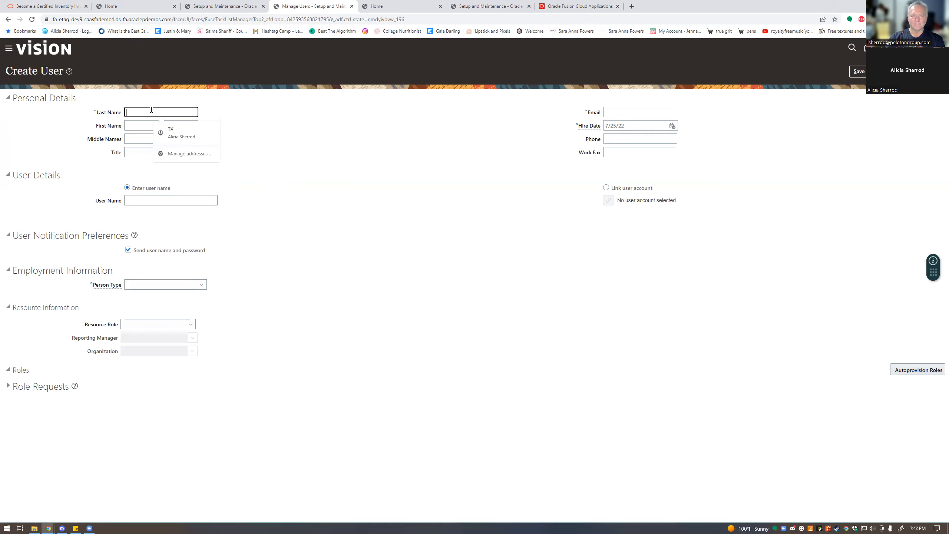
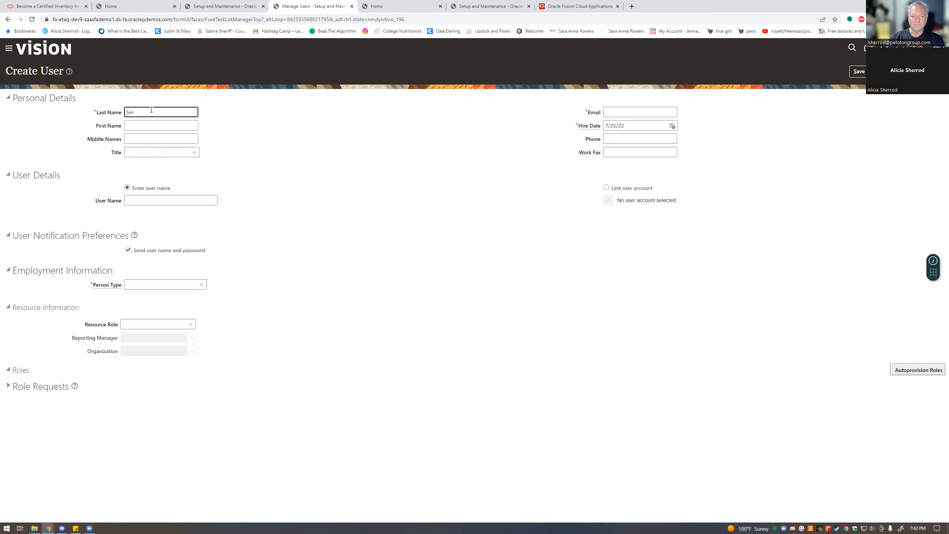
key("Tab")
key("Tab")
type("a")
key("Tab")
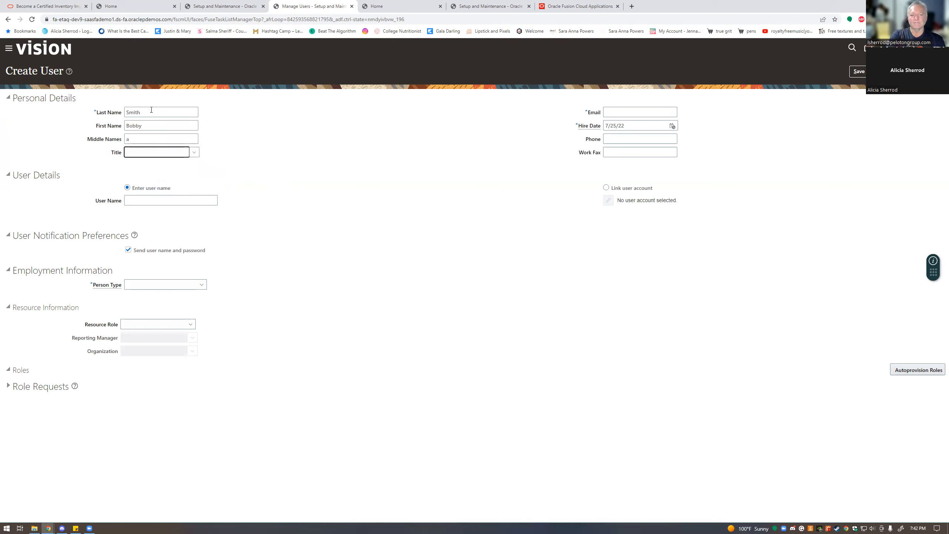
left_click(195, 154)
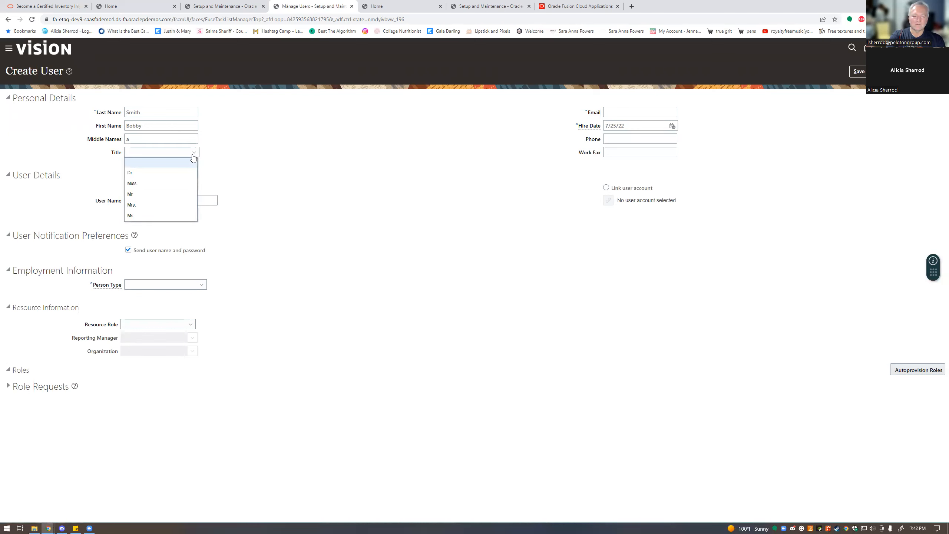
left_click(141, 197)
- Fill in the user's e-mail, leave the phone empty, and choose Link user account
left_click(647, 112)
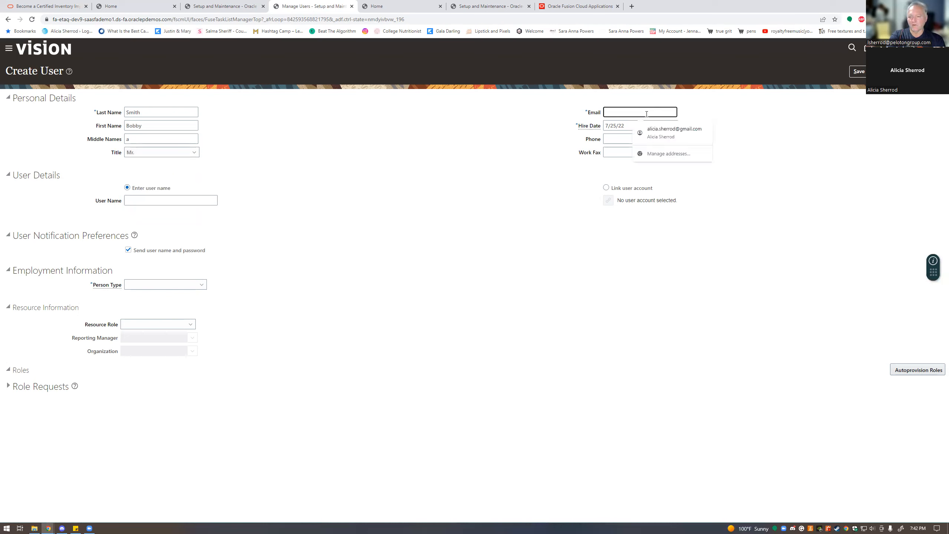
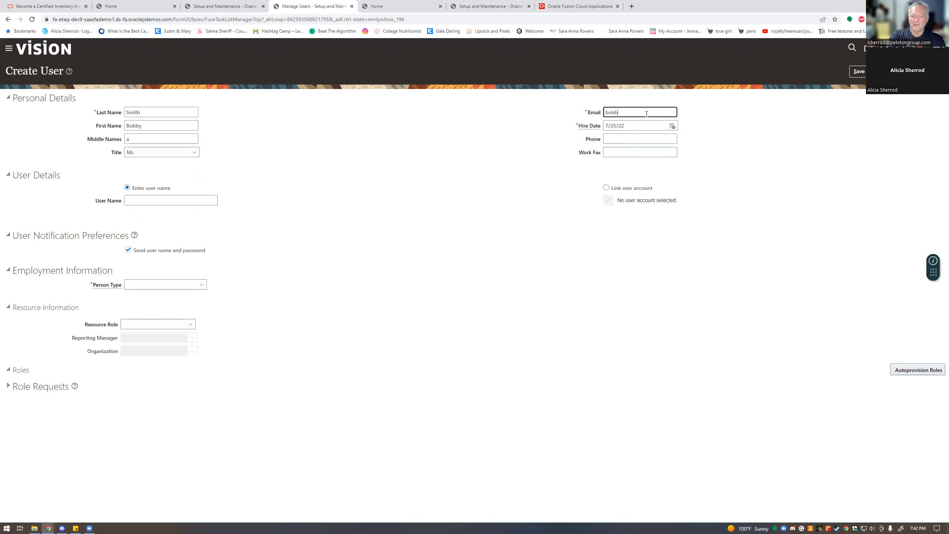
key("Tab")
key("Tab")
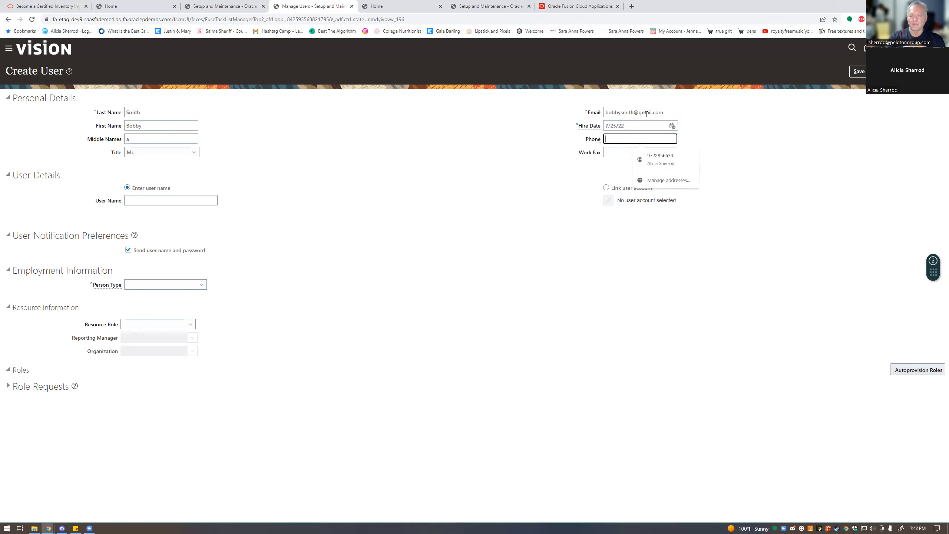
type("545454545454")
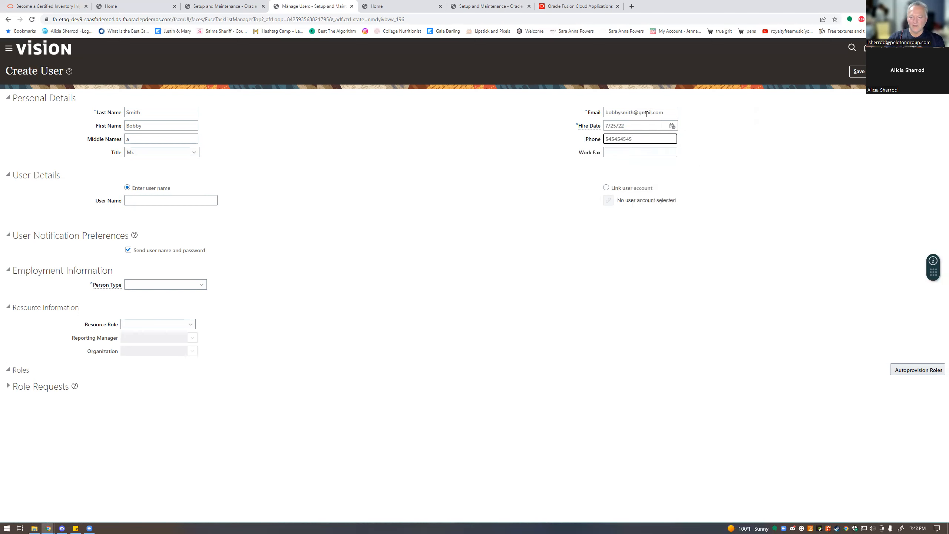
key("Tab")
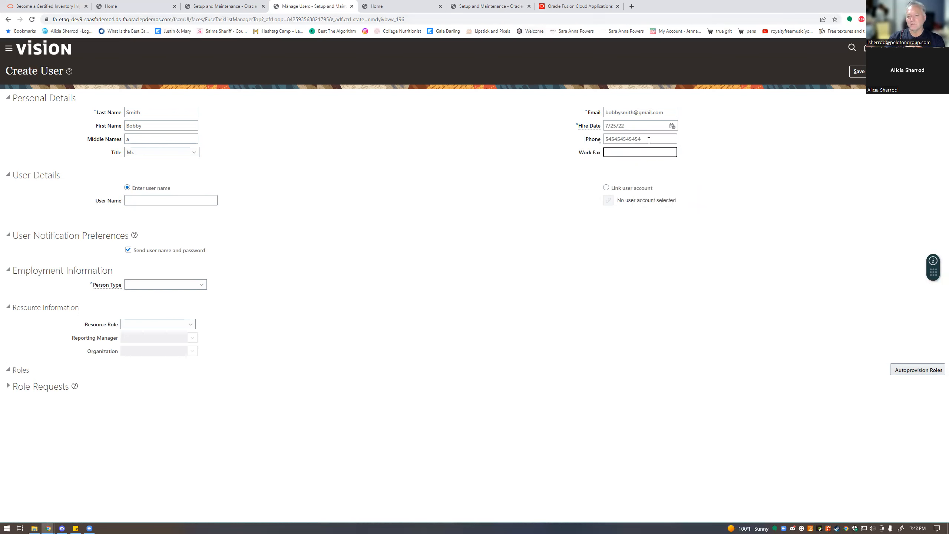
key("shift+Tab")
key("Delete")
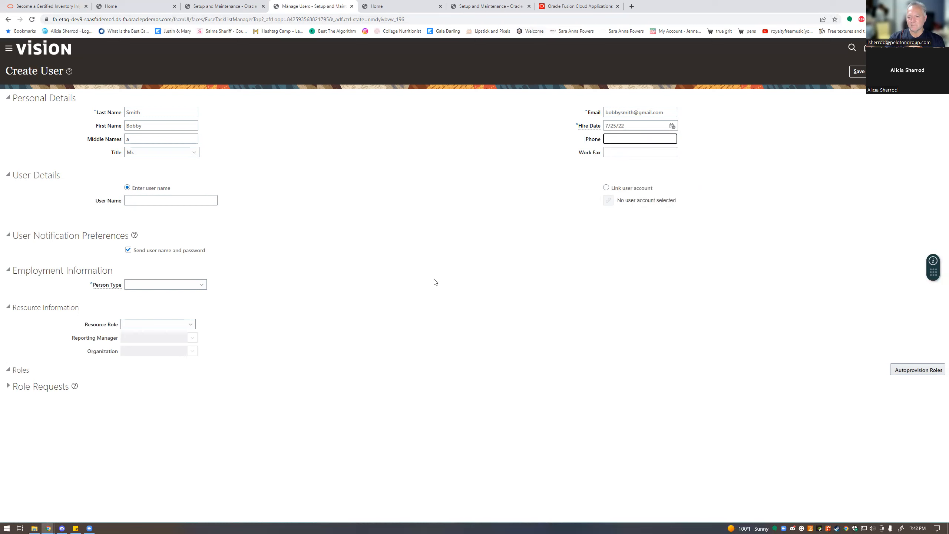
left_click(607, 187)
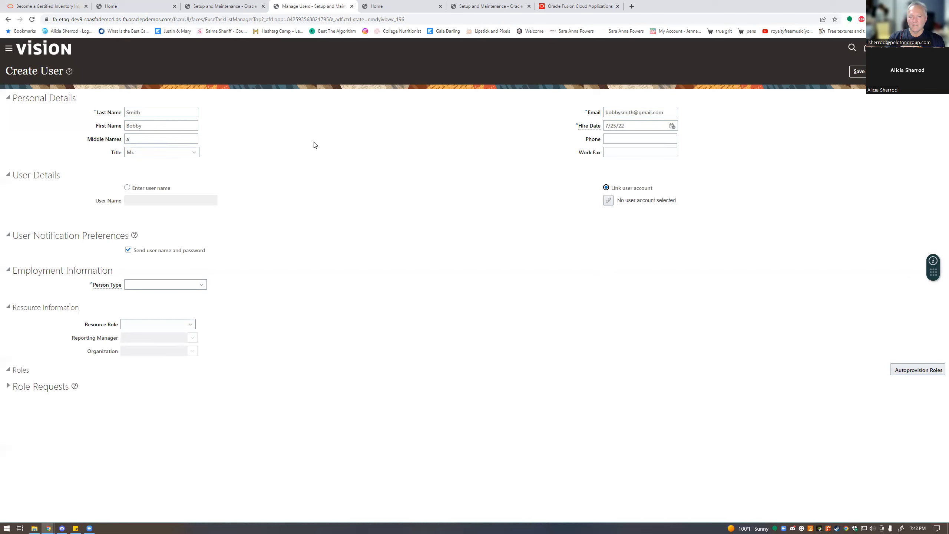
- Enter the account's user name, then switch to Link user account and open the account search
left_click(195, 198)
left_click(189, 202)
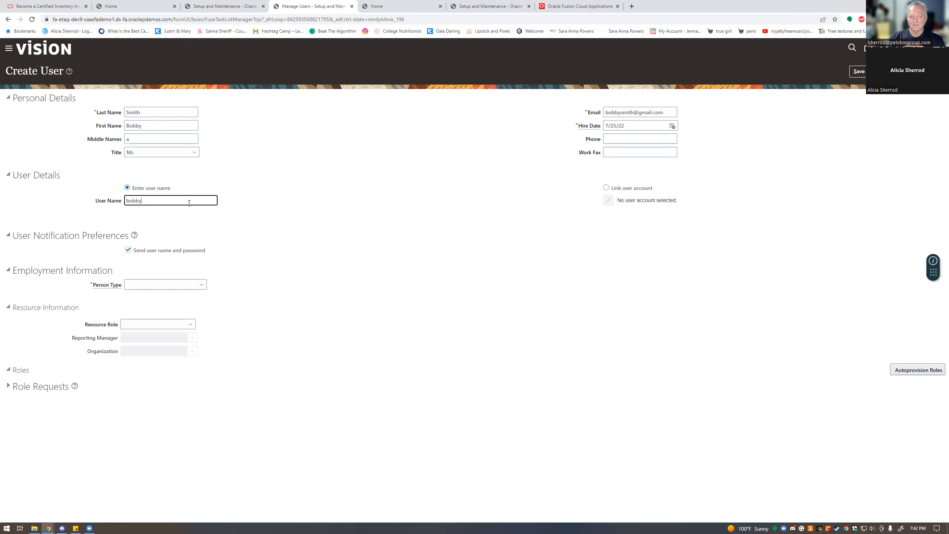
left_click(608, 205)
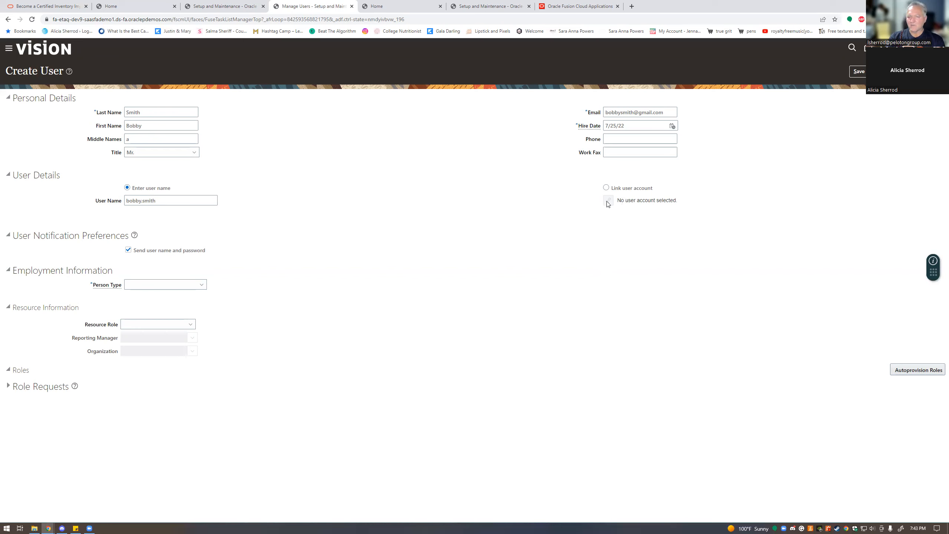
left_click(606, 188)
left_click(609, 200)
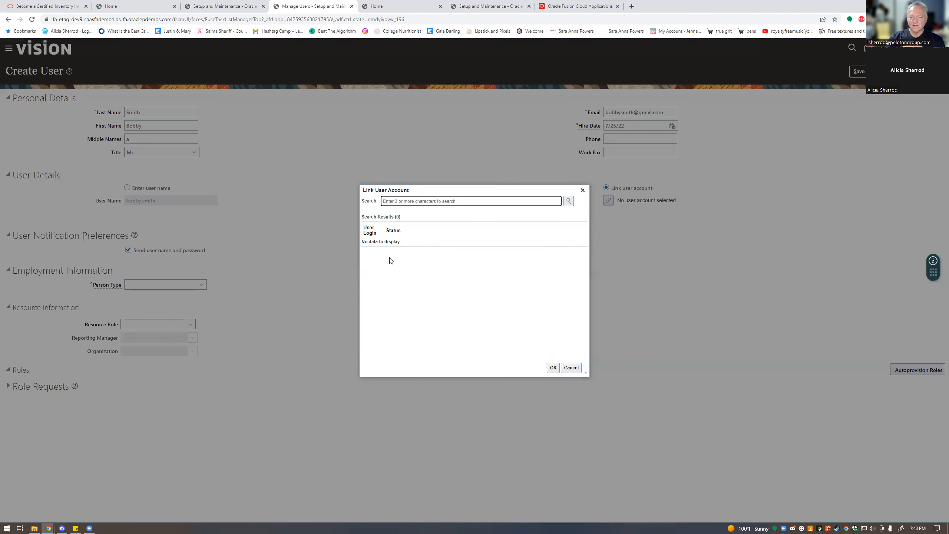
- Search for the user's existing account by user name, select it and confirm the link
left_click(568, 201)
left_click(372, 242)
left_click(553, 367)
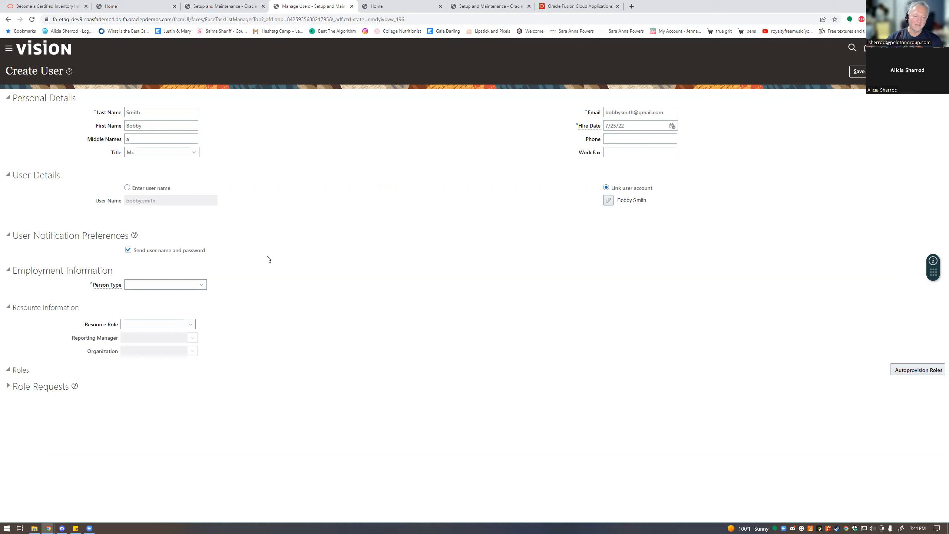
- Set Person Type to Employee and Legal Employer to US1 Legal Entity
left_click(170, 285)
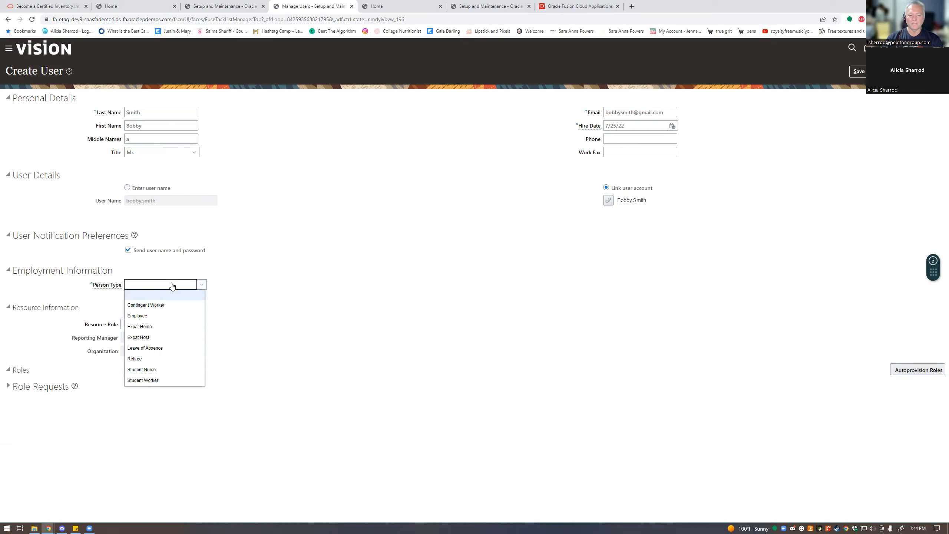
left_click(137, 316)
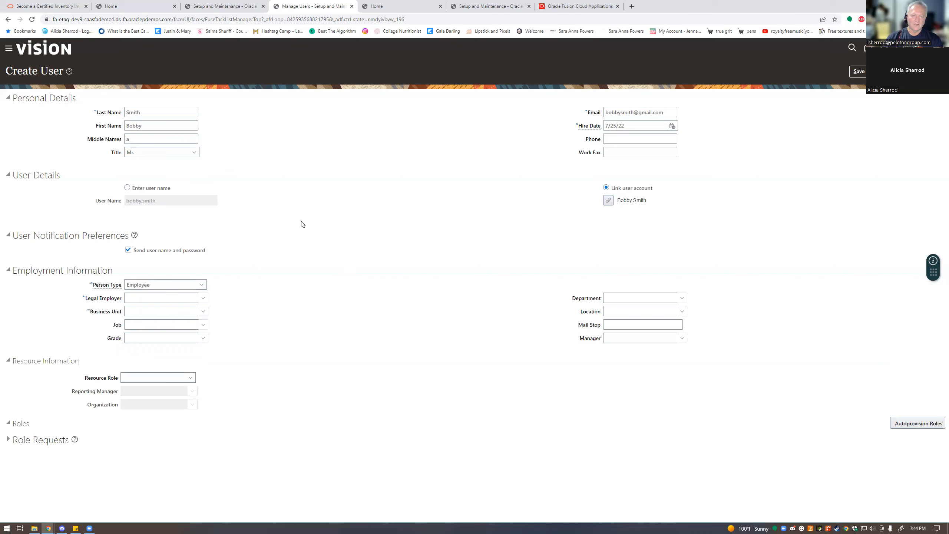
left_click(201, 299)
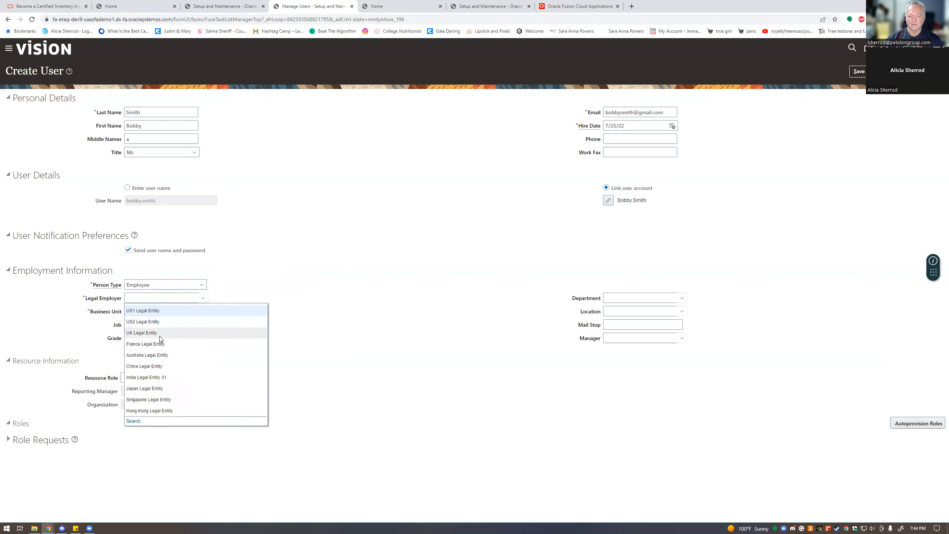
left_click(158, 312)
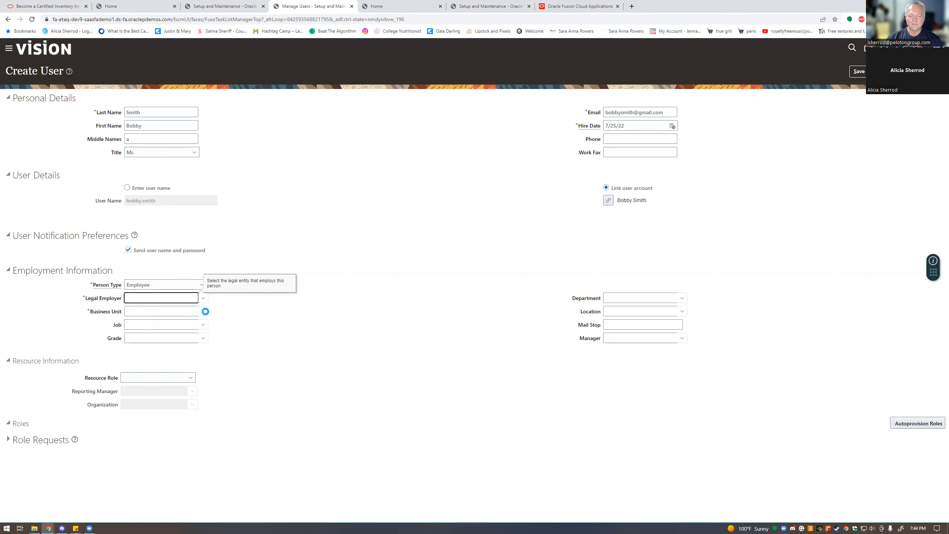
- Search business units for 'us' and choose US1 Business Unit
left_click(203, 312)
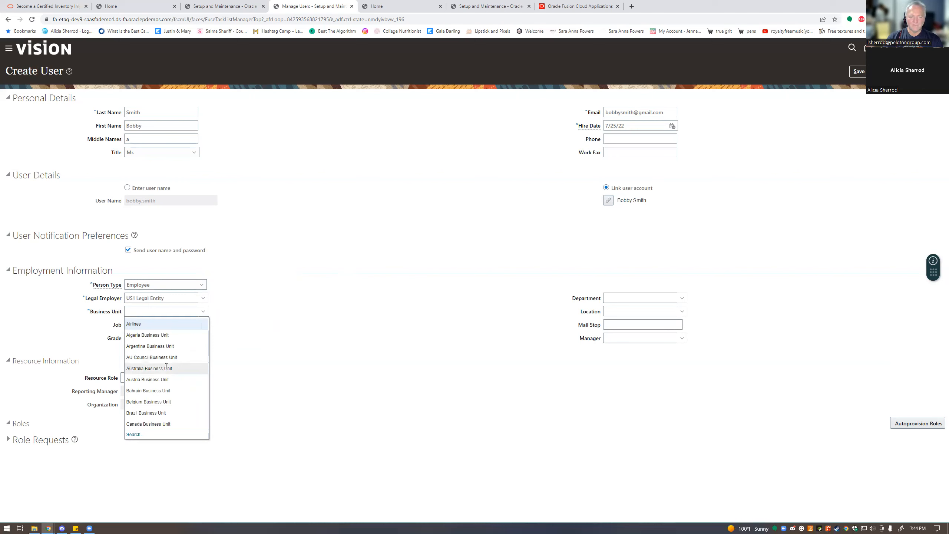
left_click(135, 434)
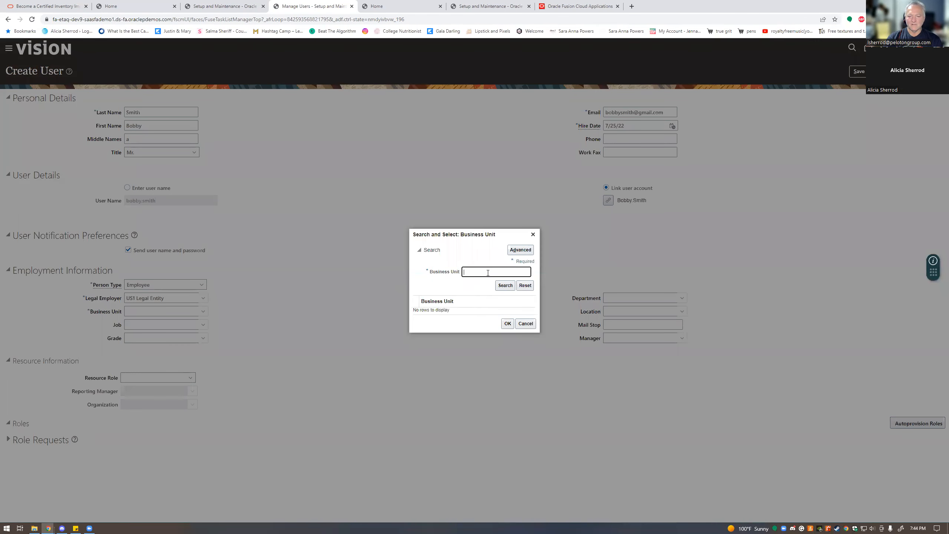
left_click(487, 272)
type("us")
left_click(505, 285)
left_click(489, 272)
key("BackSpace")
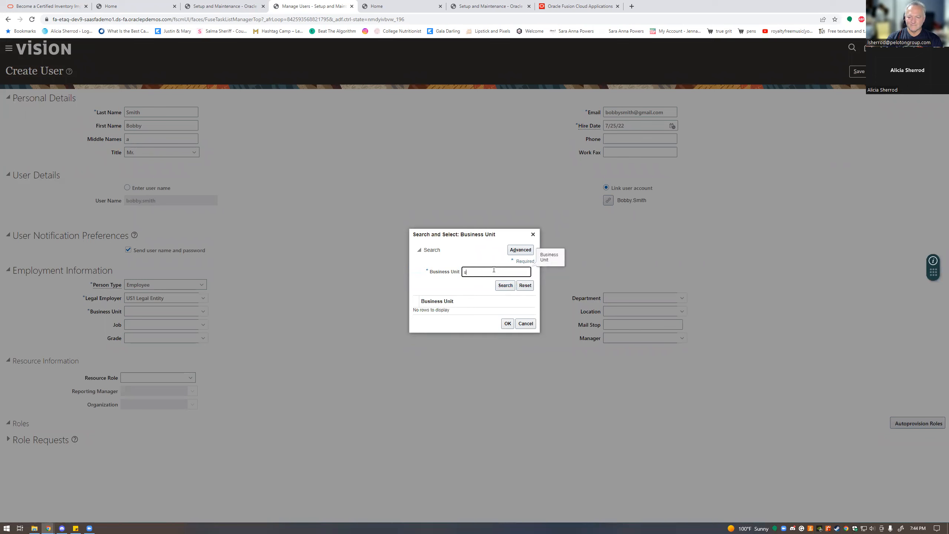
left_click(505, 286)
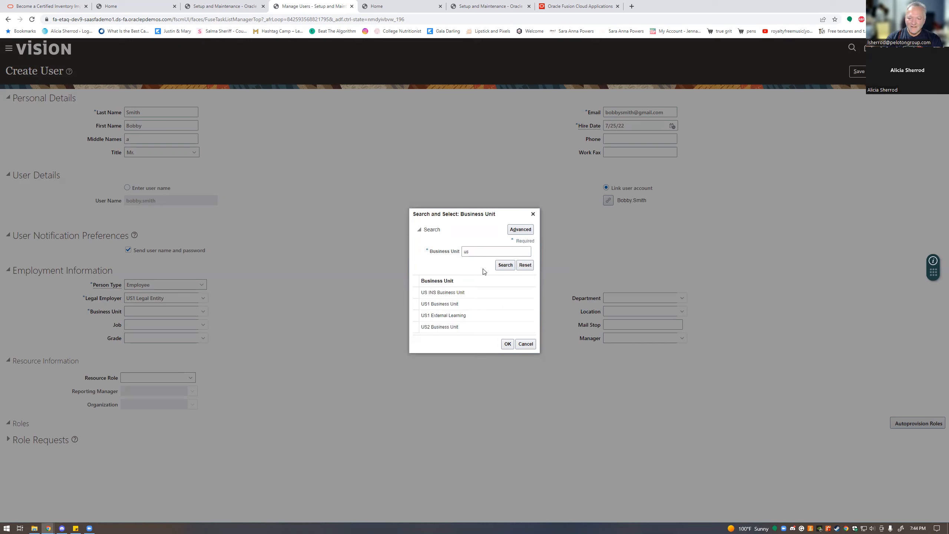
left_click(450, 304)
left_click(507, 343)
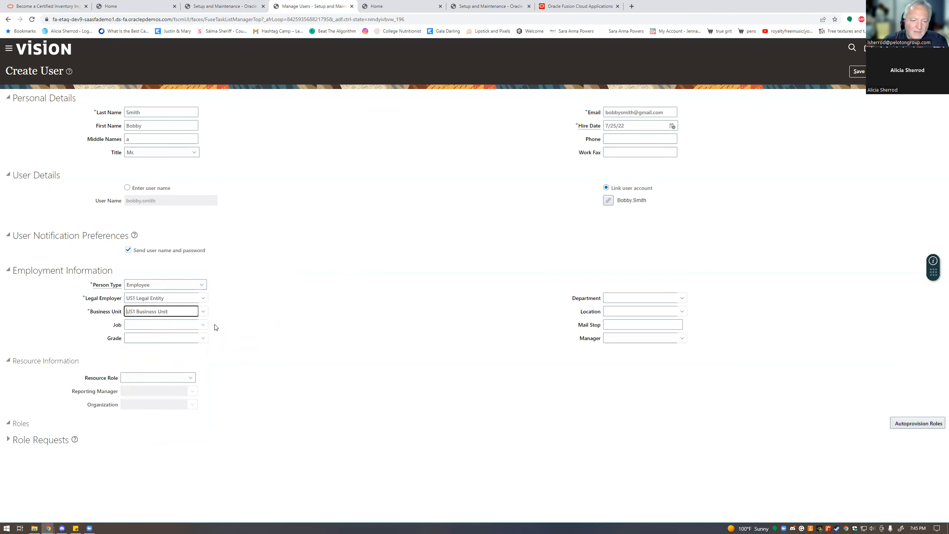
left_click(204, 325)
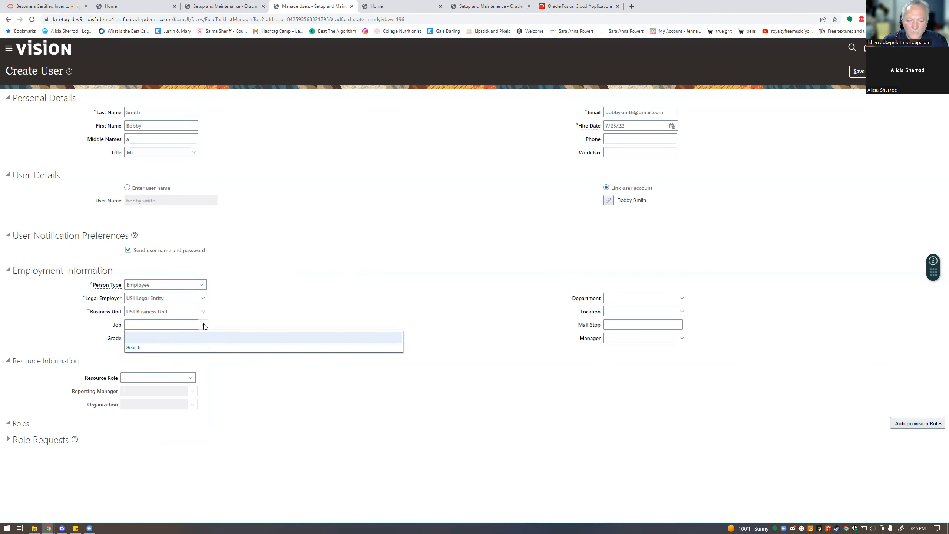
left_click(247, 311)
left_click(202, 339)
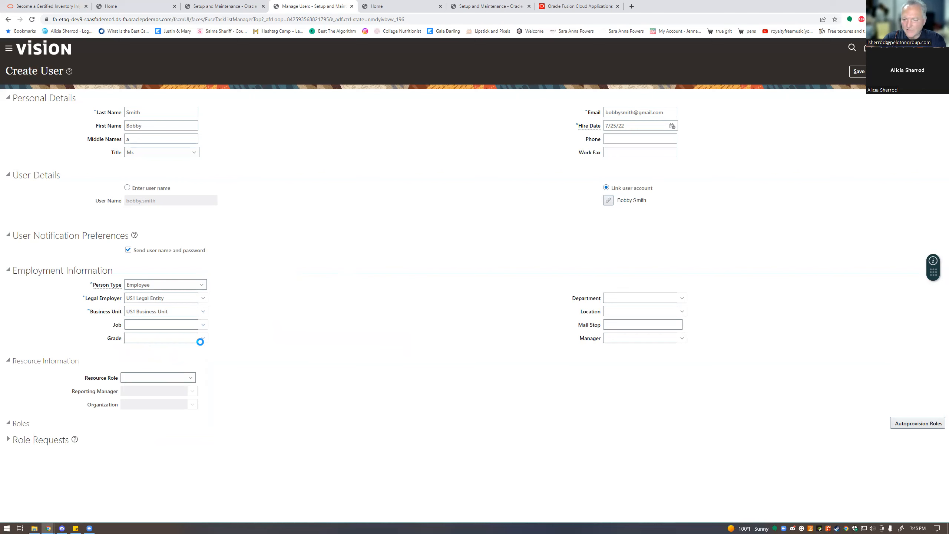
left_click(202, 337)
left_click(198, 384)
left_click_drag(324, 290, 441, 318)
left_click(363, 348)
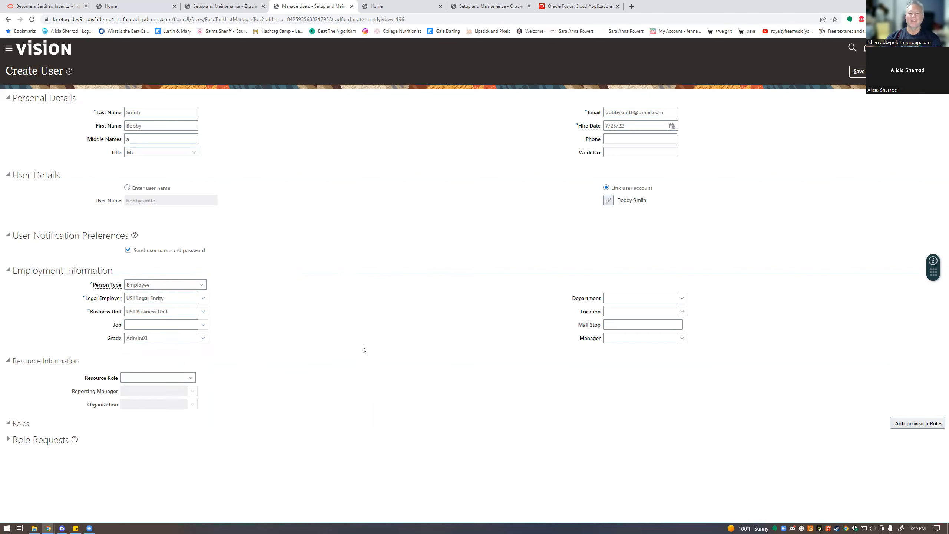
left_click(203, 338)
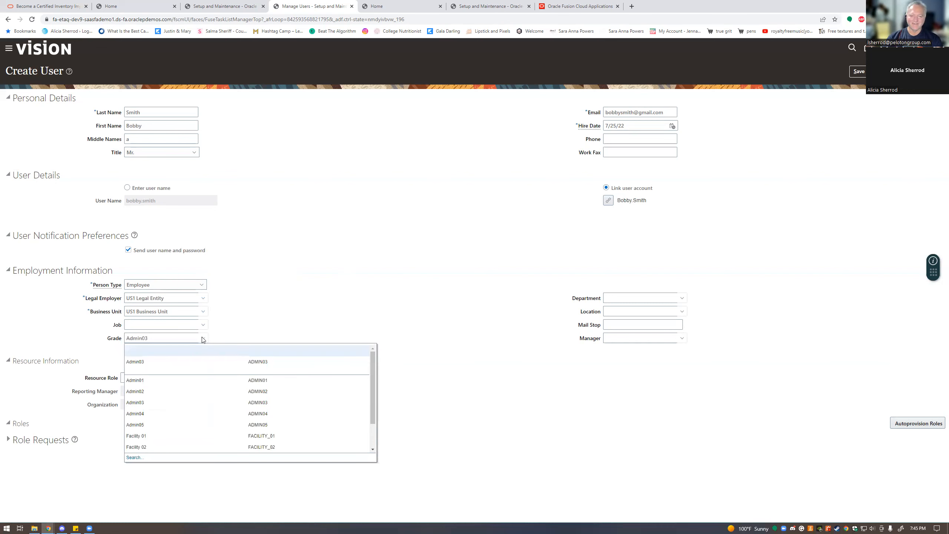
left_click(170, 349)
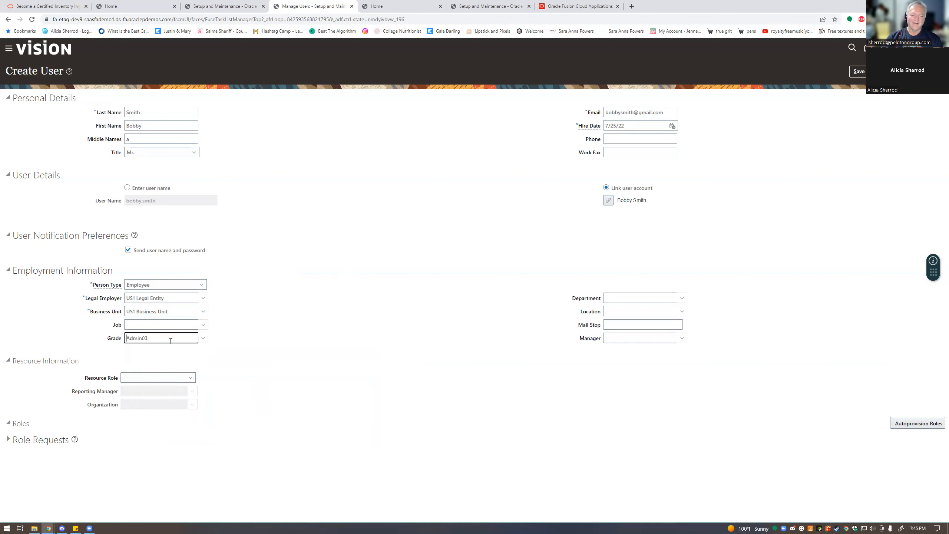
left_click(393, 315)
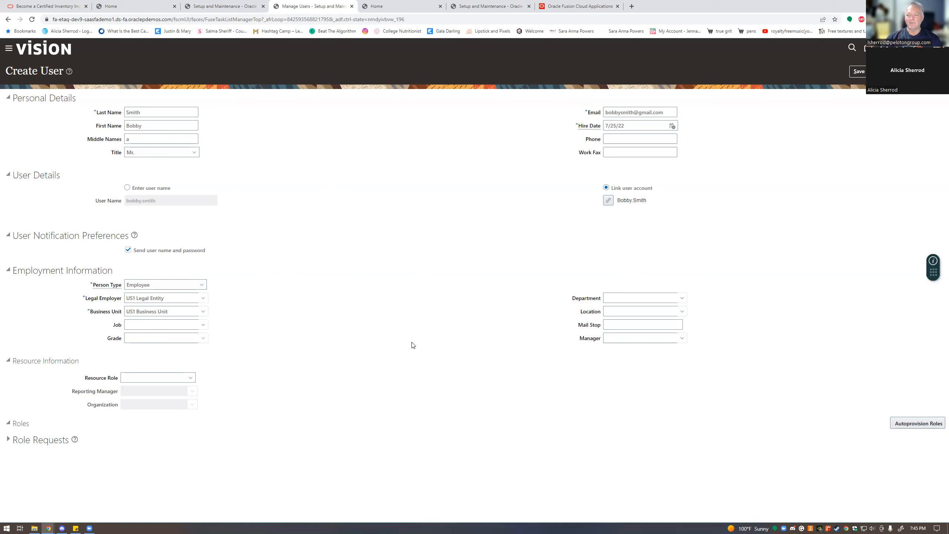
- Save the new user and return to the Search Person page
left_click(863, 74)
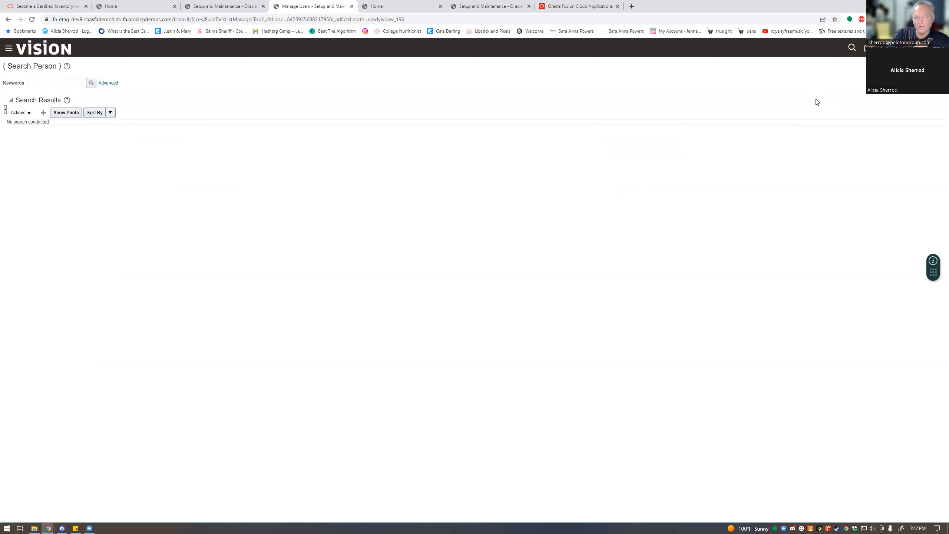
- Look up the new person by first name, view their expense information, then close the person search
left_click(49, 83)
type("bobby")
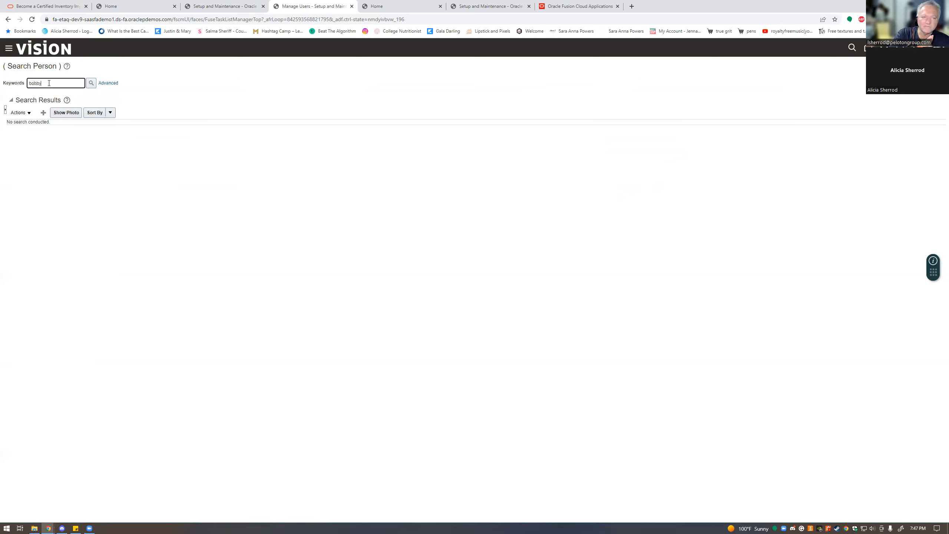
left_click(91, 83)
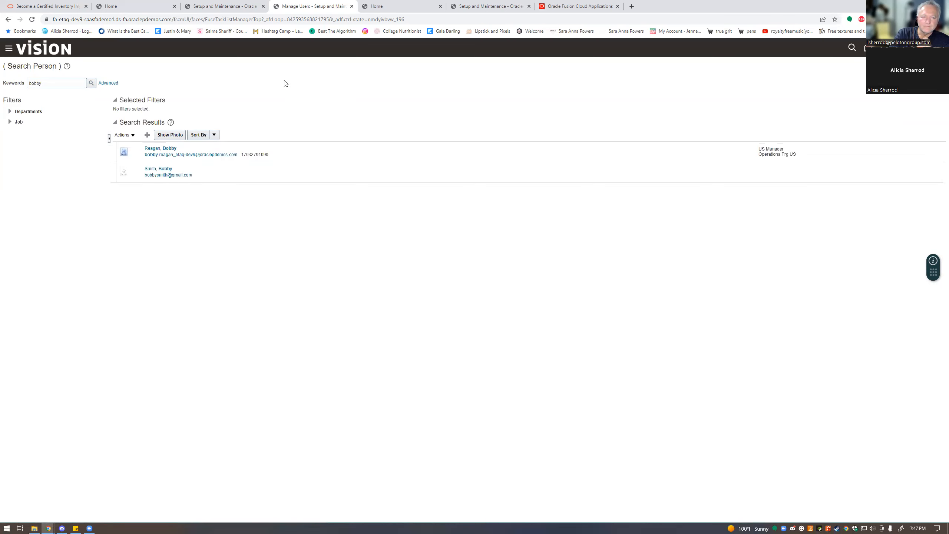
left_click(202, 178)
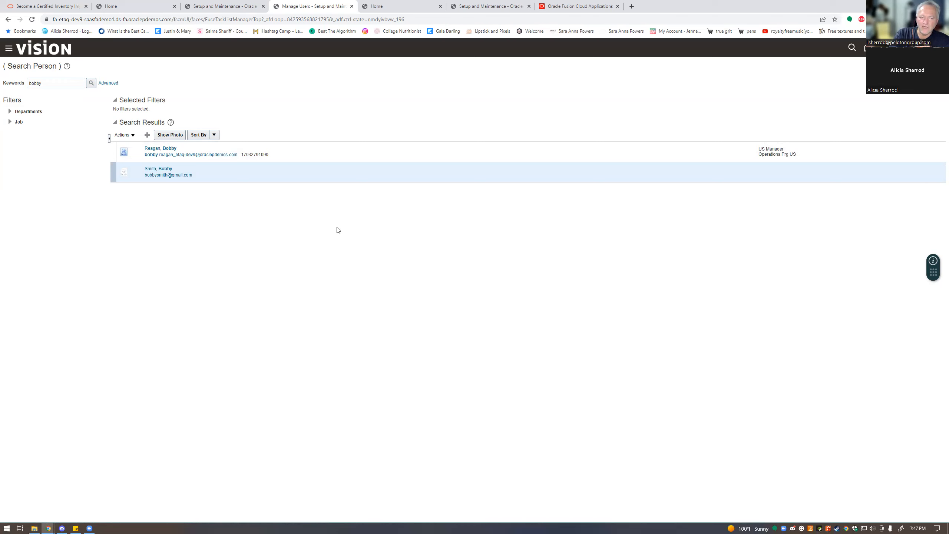
left_click(131, 136)
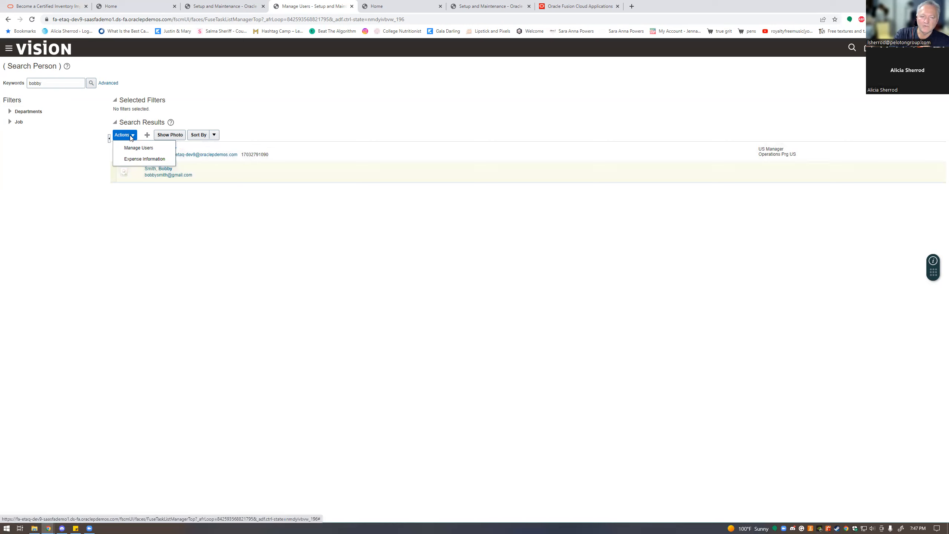
left_click(145, 159)
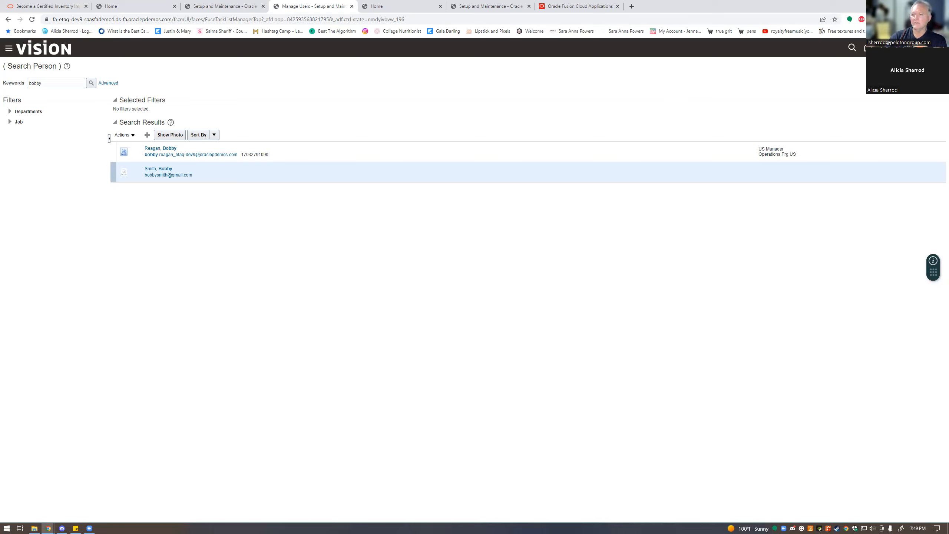
left_click(936, 66)
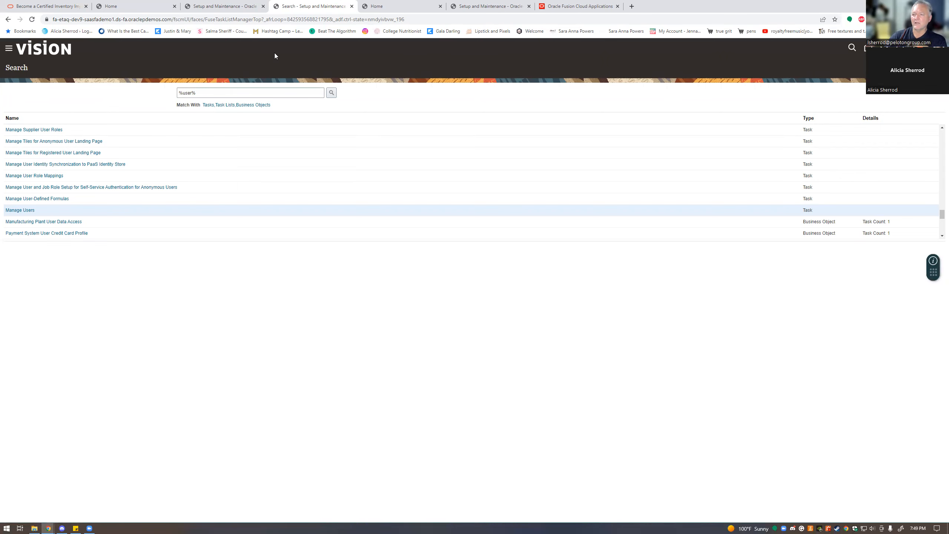
- Go to the home page and switch to the Supply Chain Execution work area
left_click(866, 47)
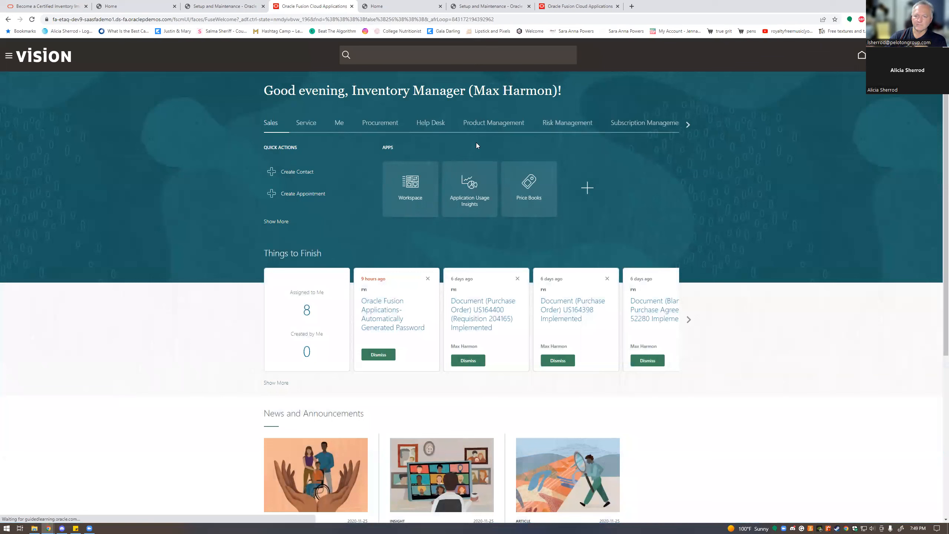
left_click(689, 123)
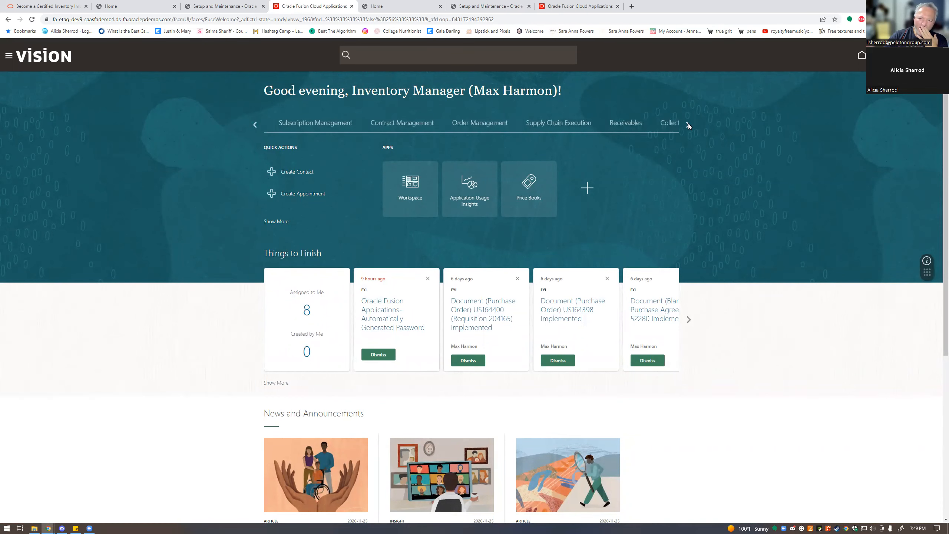
left_click(549, 126)
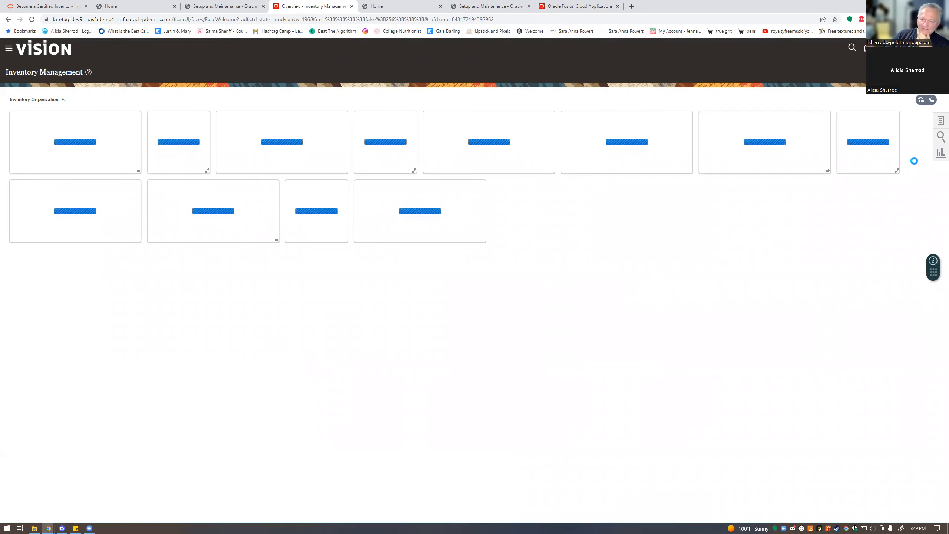
- Search Manage Item Quantities for organization 002 Atlanta
left_click(940, 120)
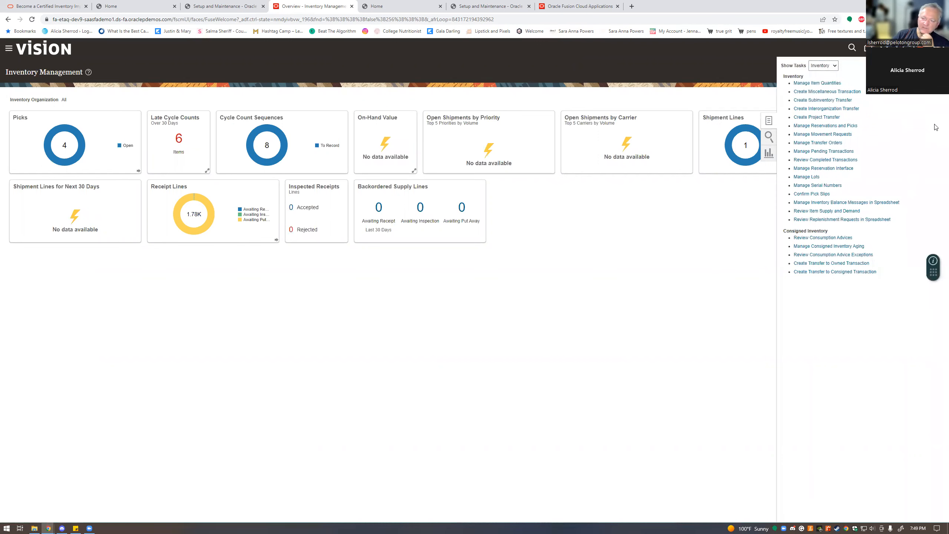
left_click(832, 82)
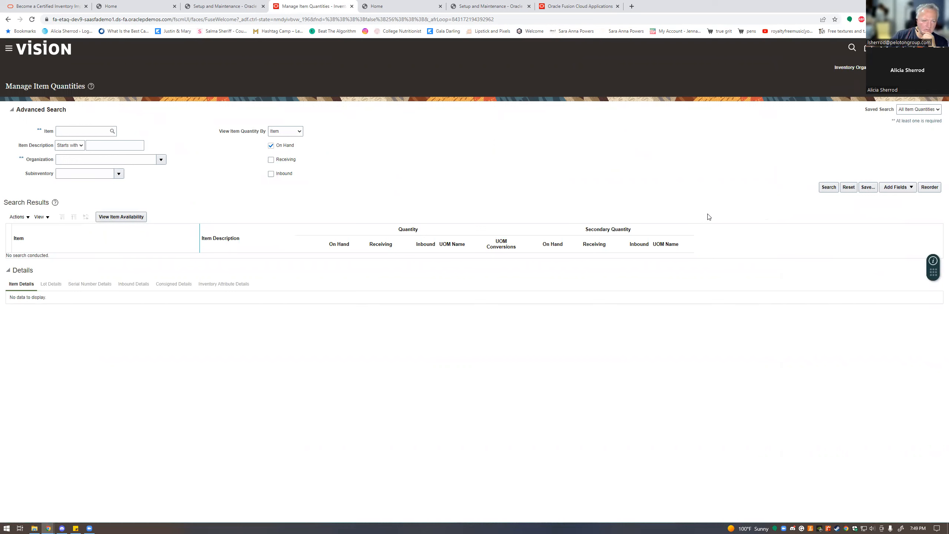
left_click(95, 132)
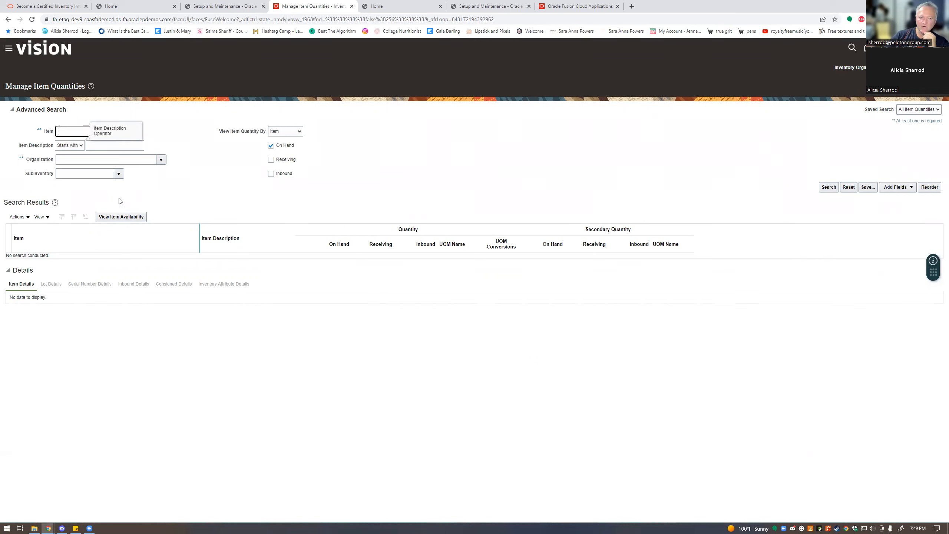
left_click(138, 159)
left_click(161, 159)
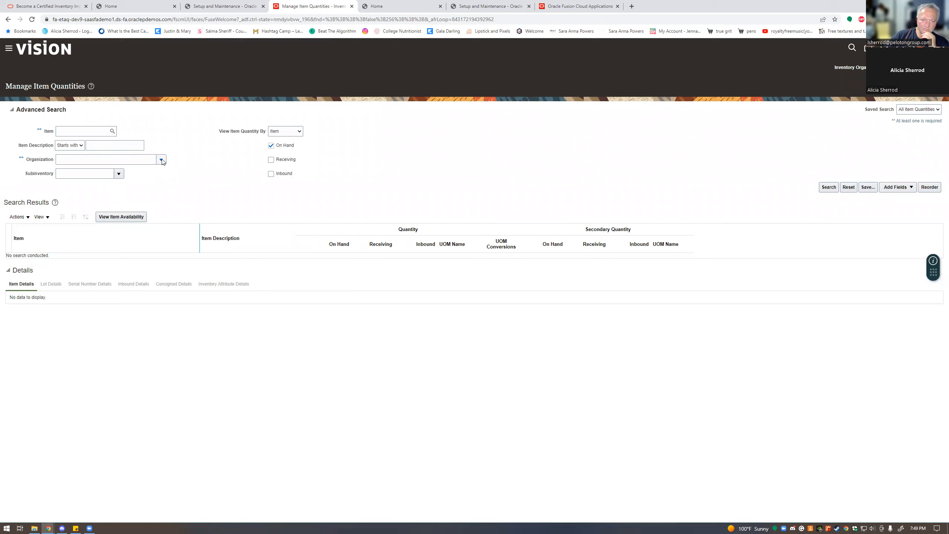
left_click(110, 193)
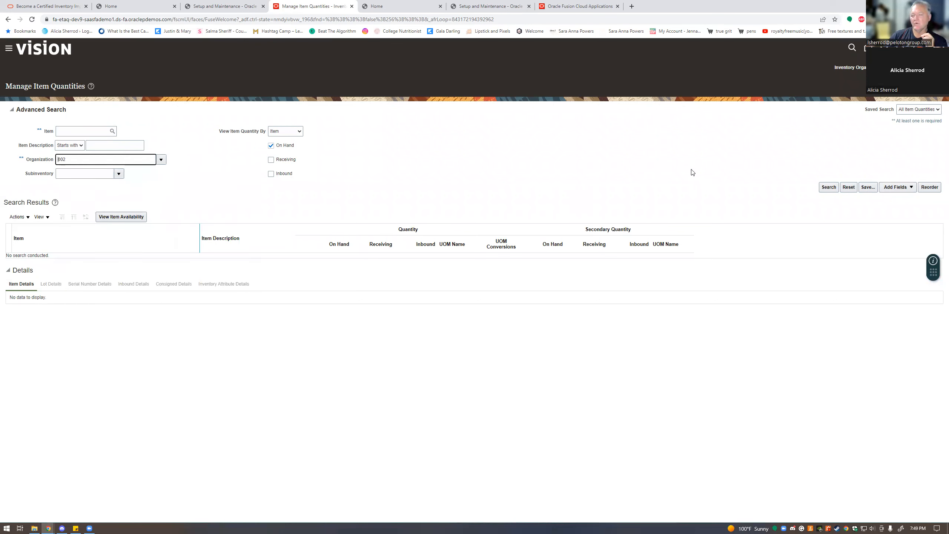
left_click(825, 188)
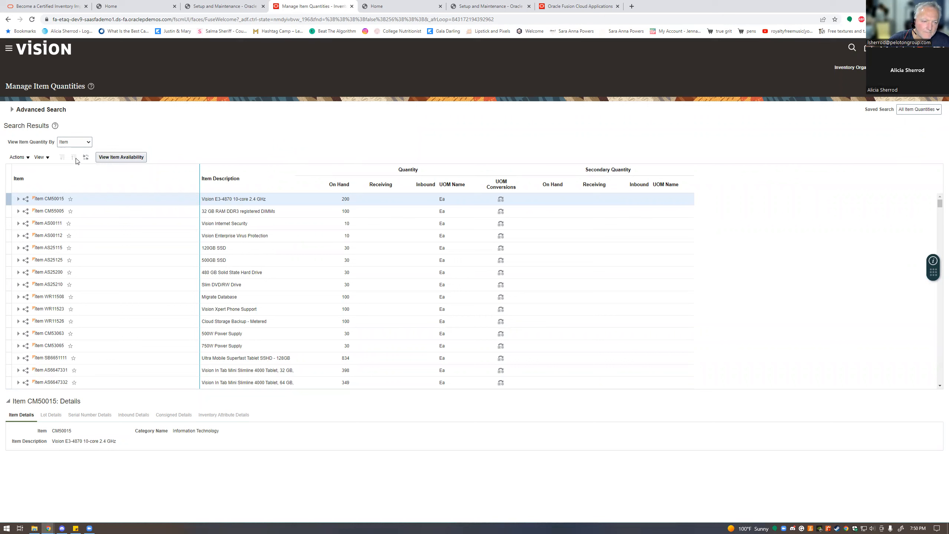
- Inspect the item Actions menu and the table View options without changing anything
left_click(19, 158)
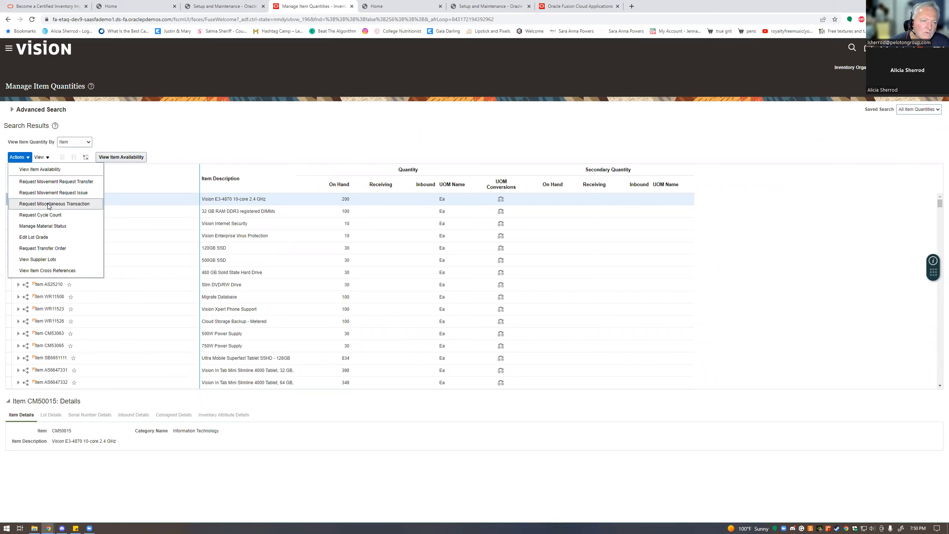
left_click(28, 158)
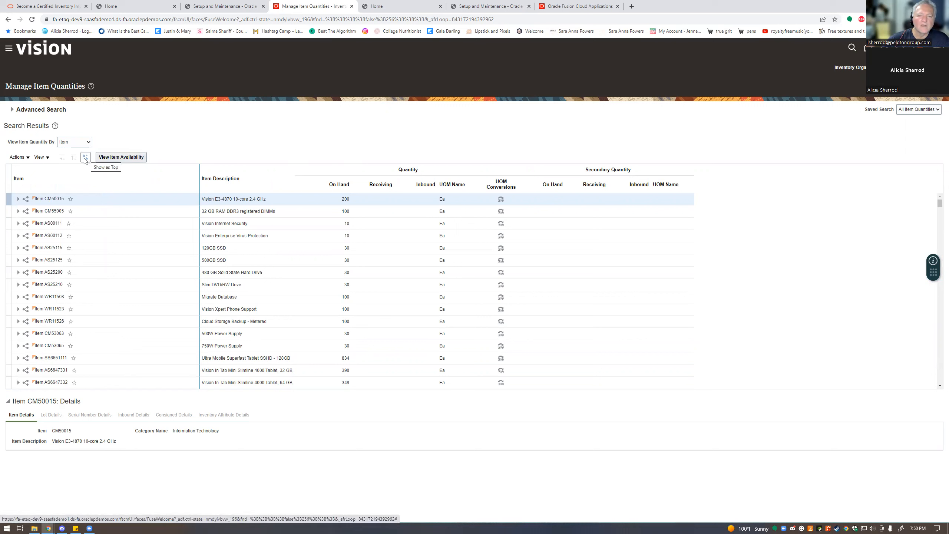
left_click(42, 158)
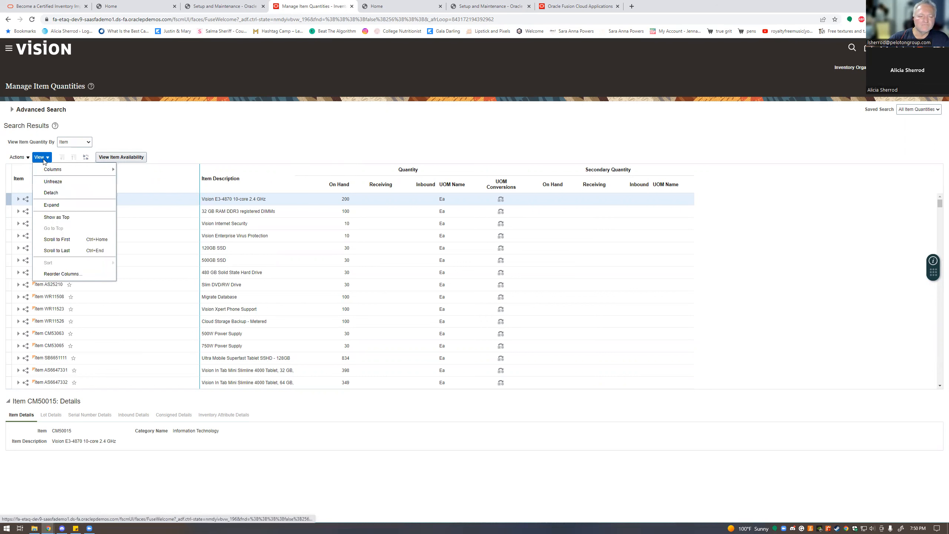
left_click(43, 160)
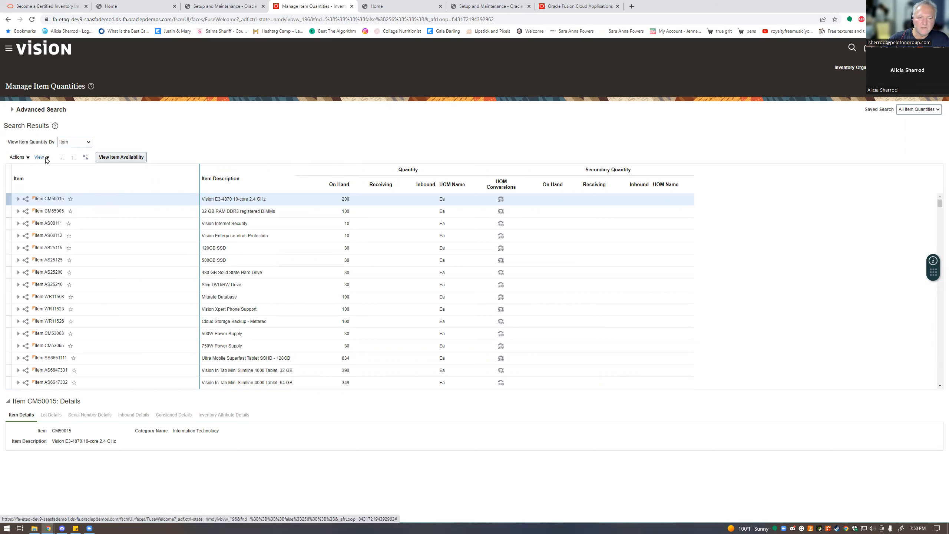
- Keep item quantities grouped by item and return to the Inventory Management overview
left_click(90, 142)
left_click(91, 142)
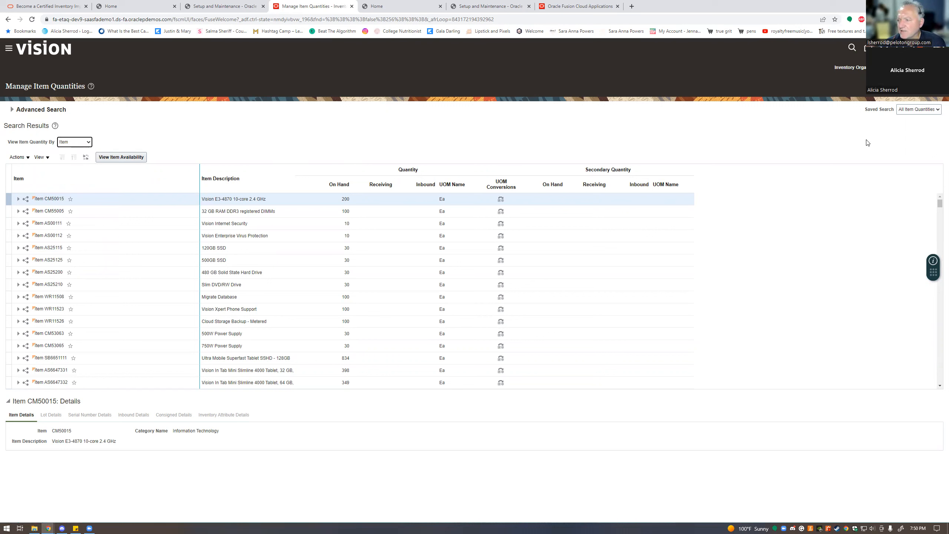
left_click(932, 86)
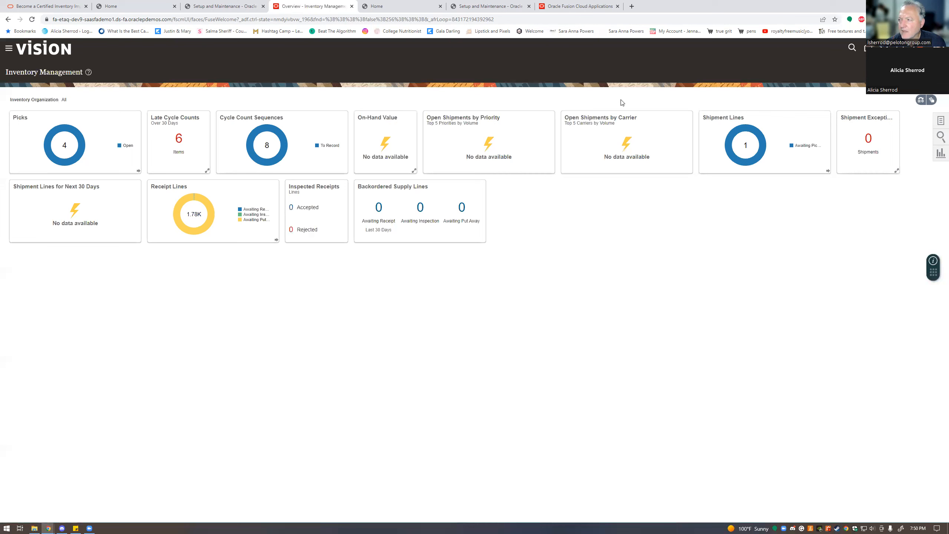
- Glance at the inventory Tasks panel, then go to Setup and Maintenance via Settings and Actions
left_click(940, 120)
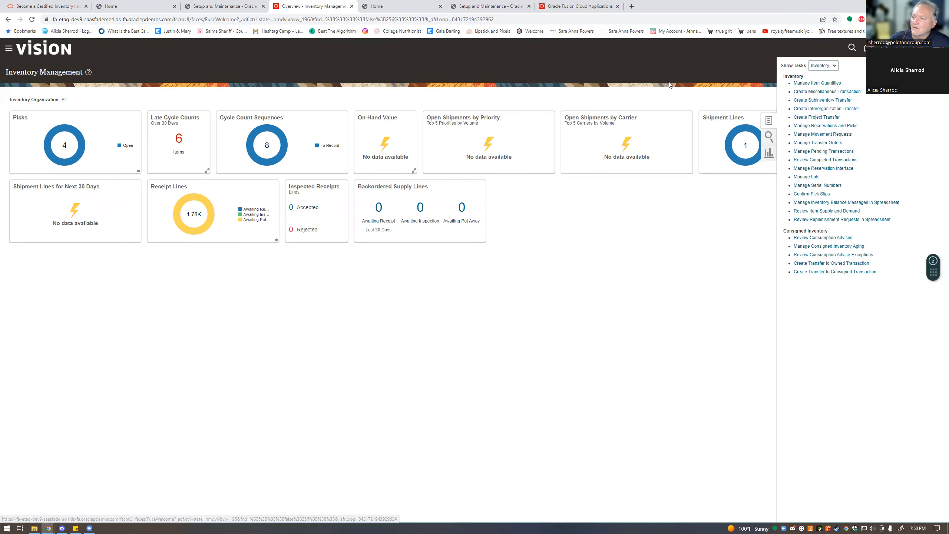
left_click(702, 246)
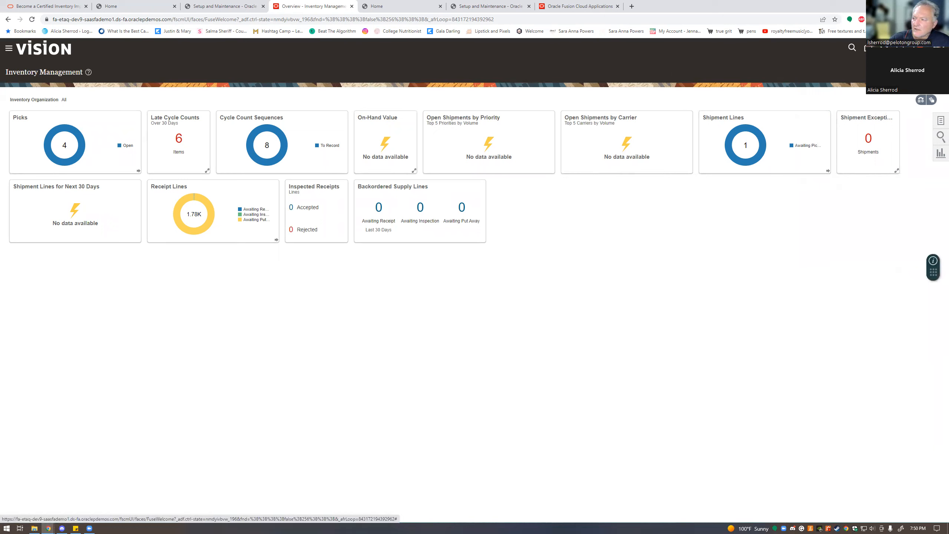
left_click(940, 48)
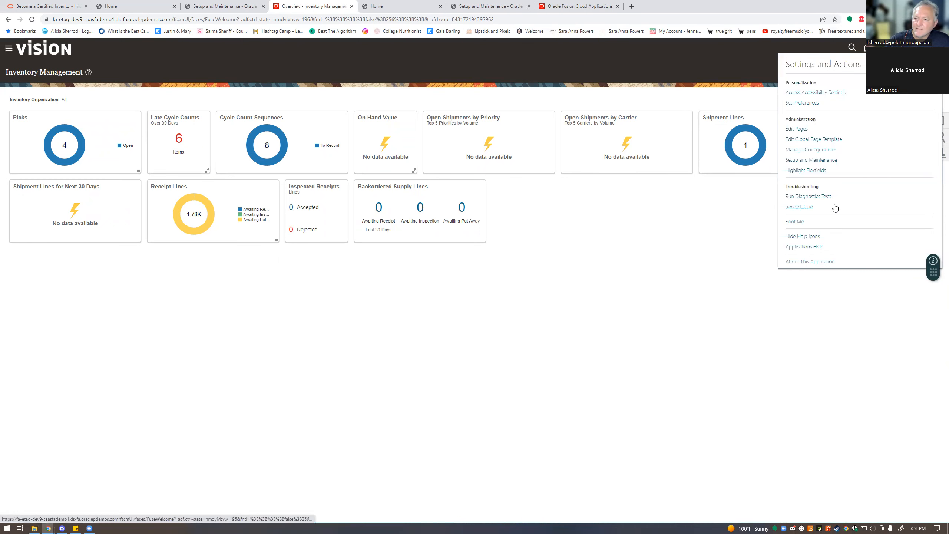
left_click(830, 161)
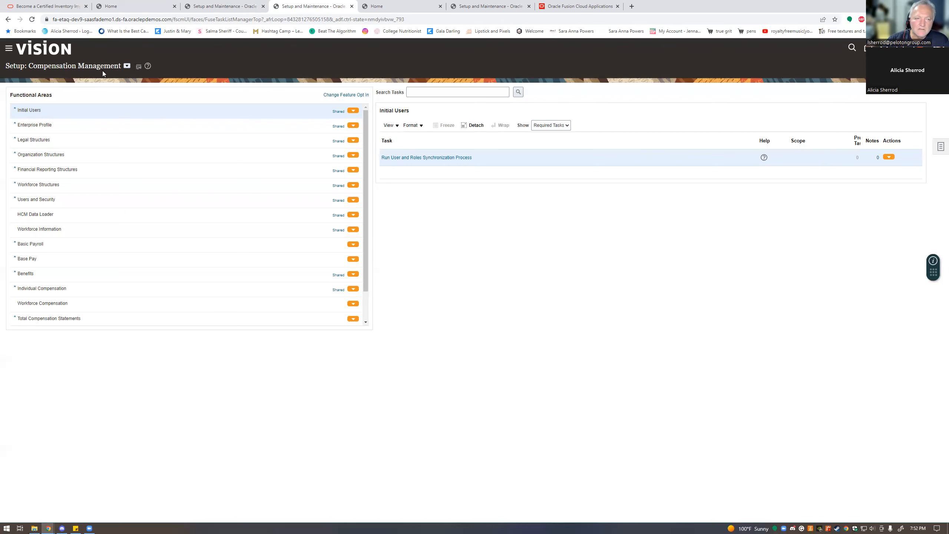
- Switch the offering to Manufacturing and Supply Chain Materials Management and open Manage Functional Area Catalogs
left_click(127, 65)
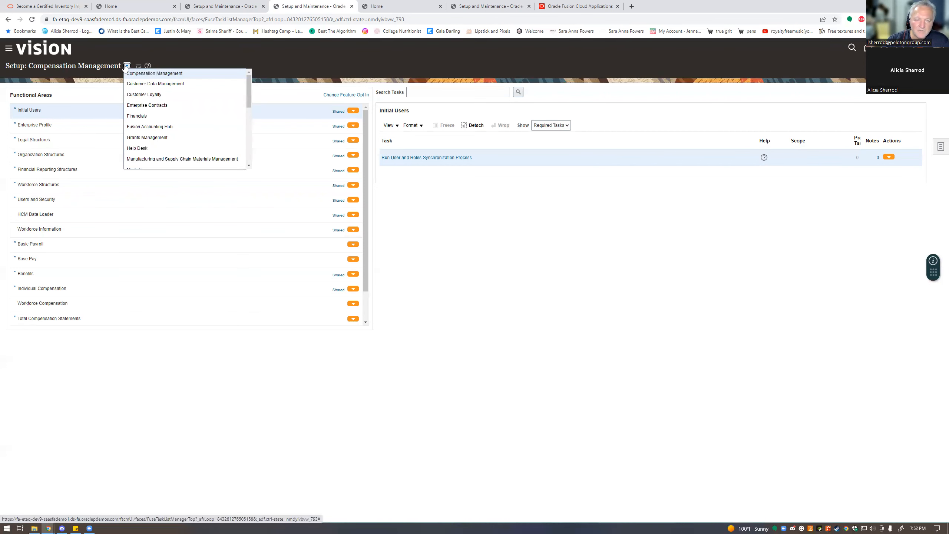
left_click(168, 158)
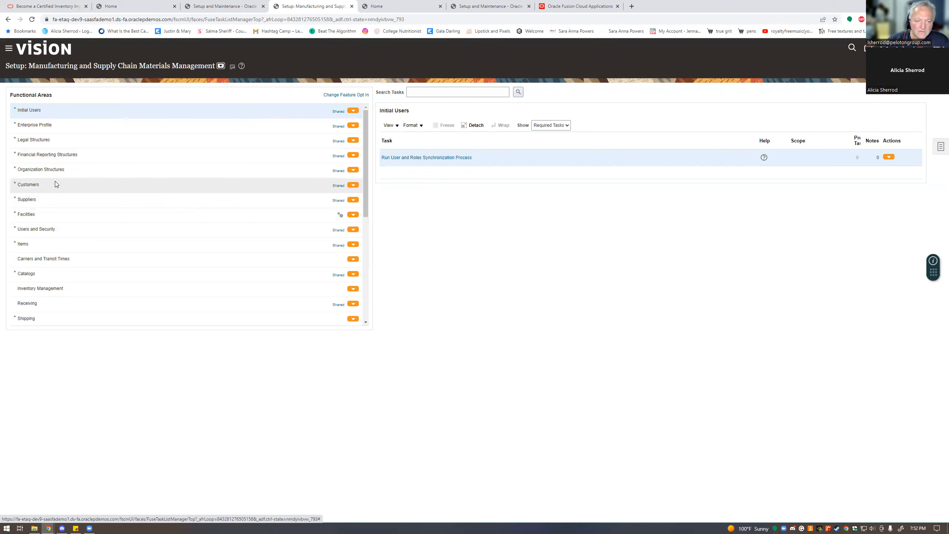
left_click(45, 277)
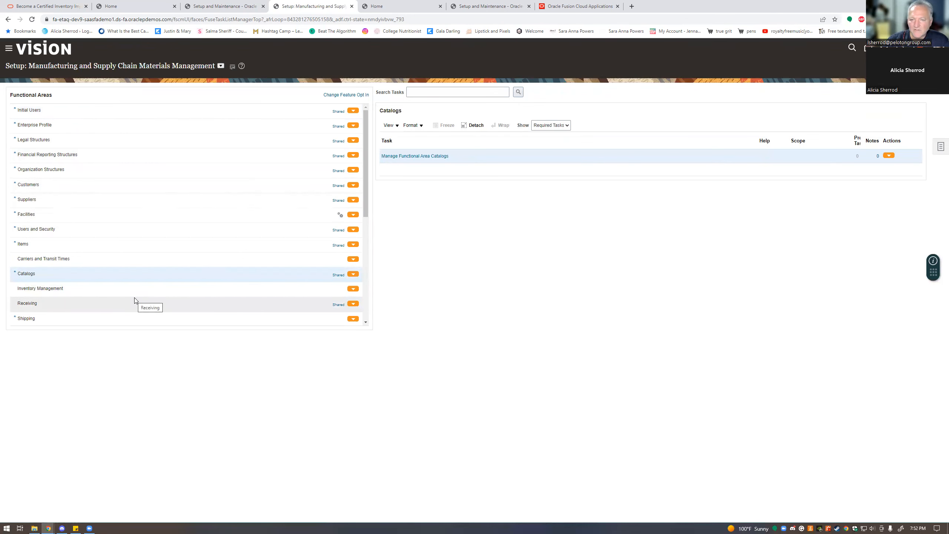
left_click(409, 156)
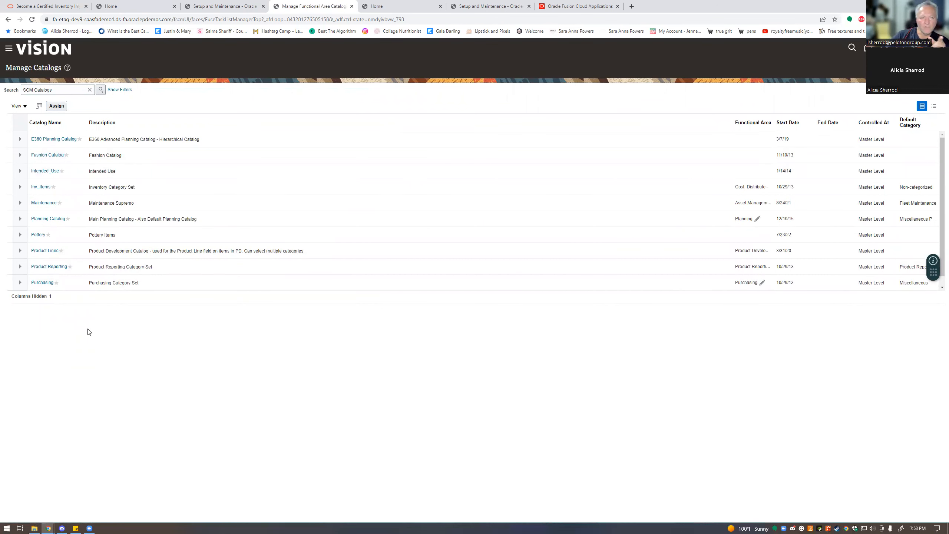
- Export the catalog list to Excel and open the downloaded export.xls file
left_click(37, 106)
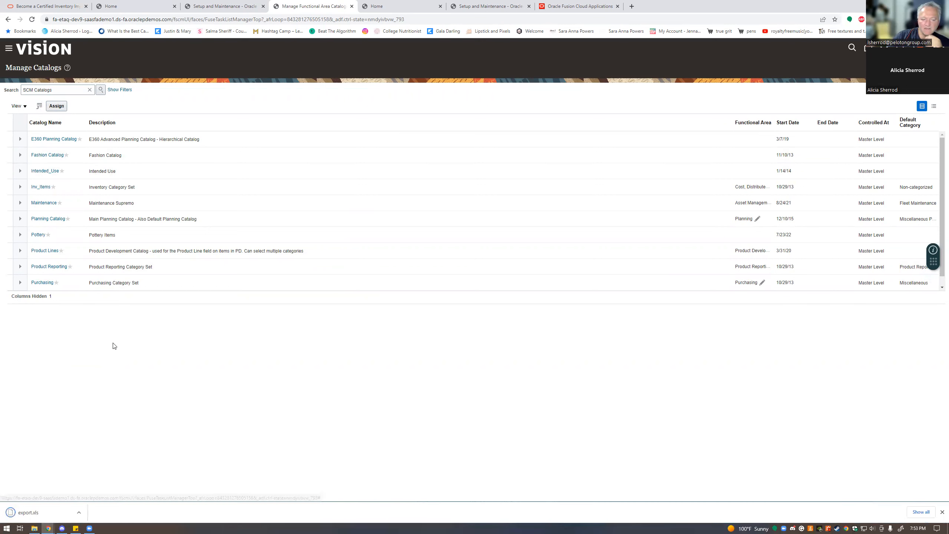
right_click(31, 513)
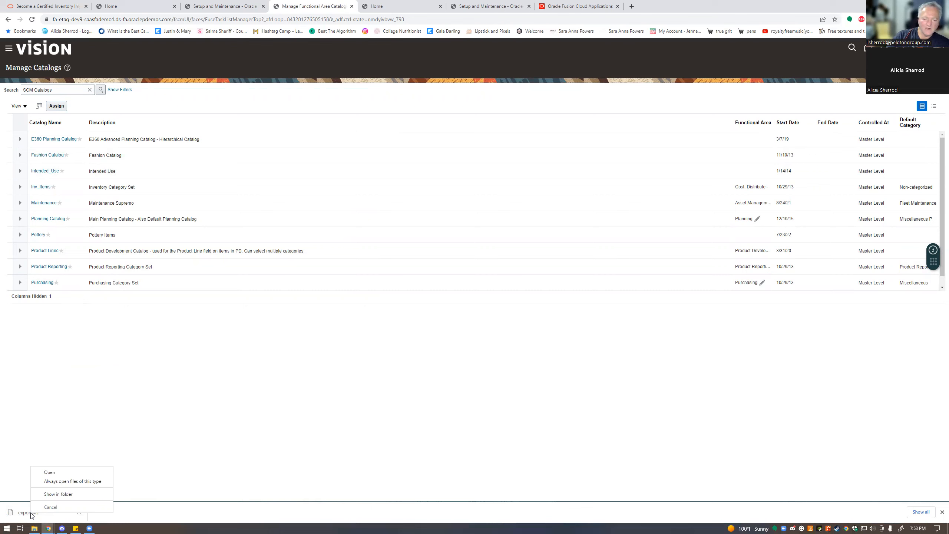
left_click(54, 475)
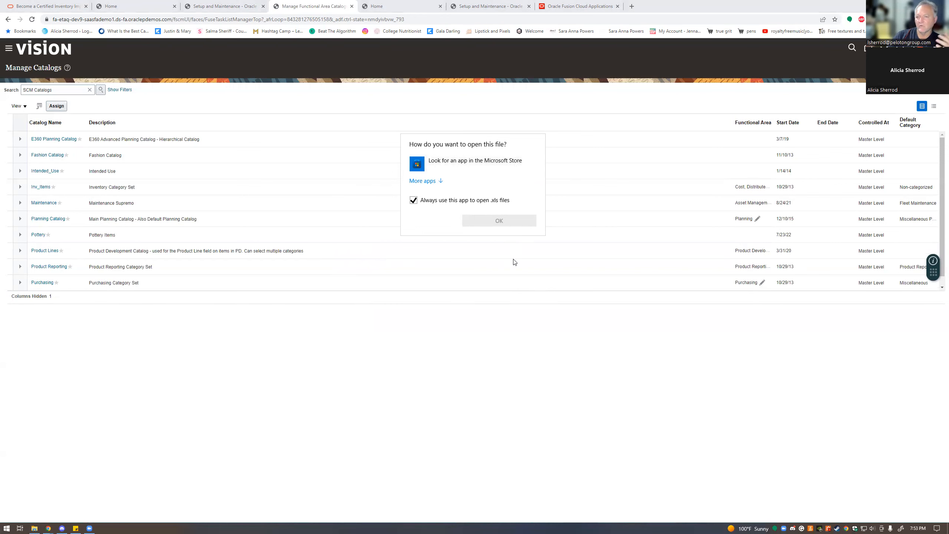
- Choose to look for a .xls app in the Microsoft Store, then close the Store window
left_click(477, 165)
left_click(493, 221)
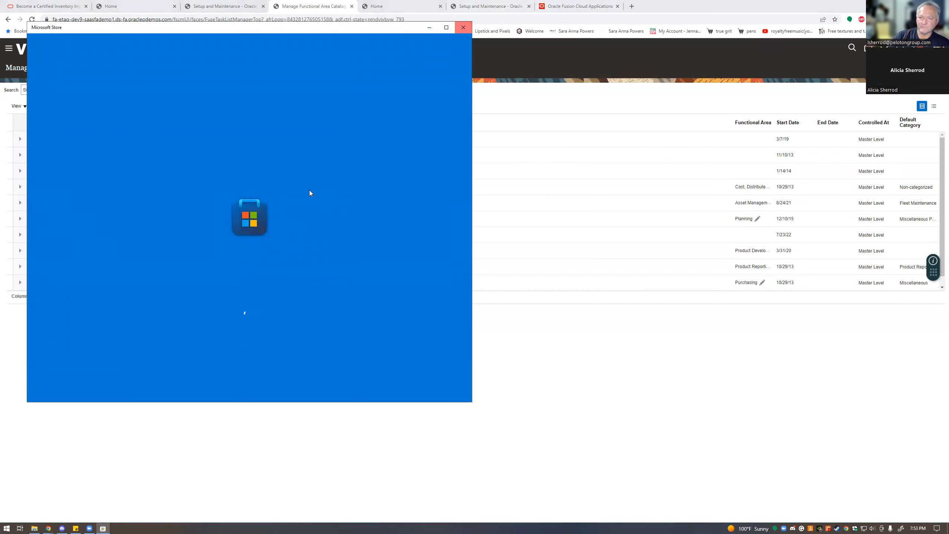
left_click(464, 28)
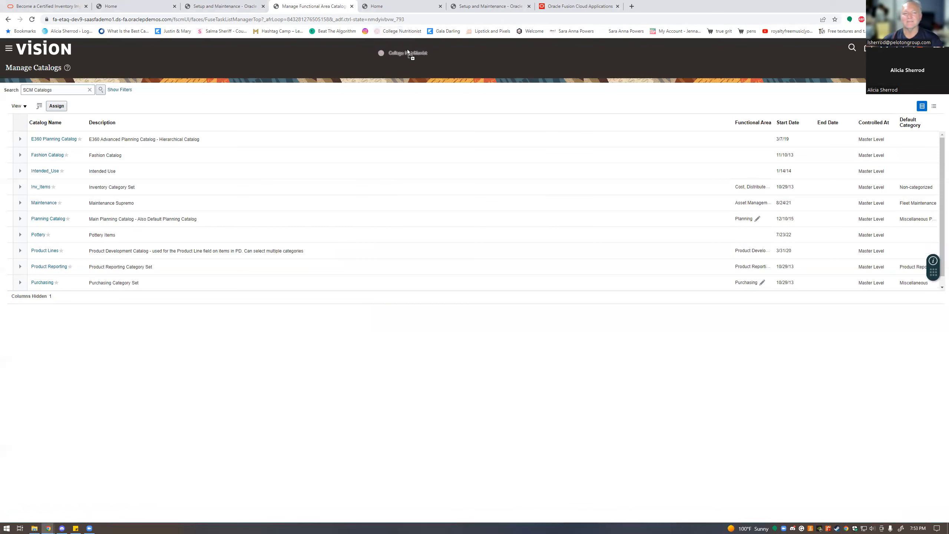